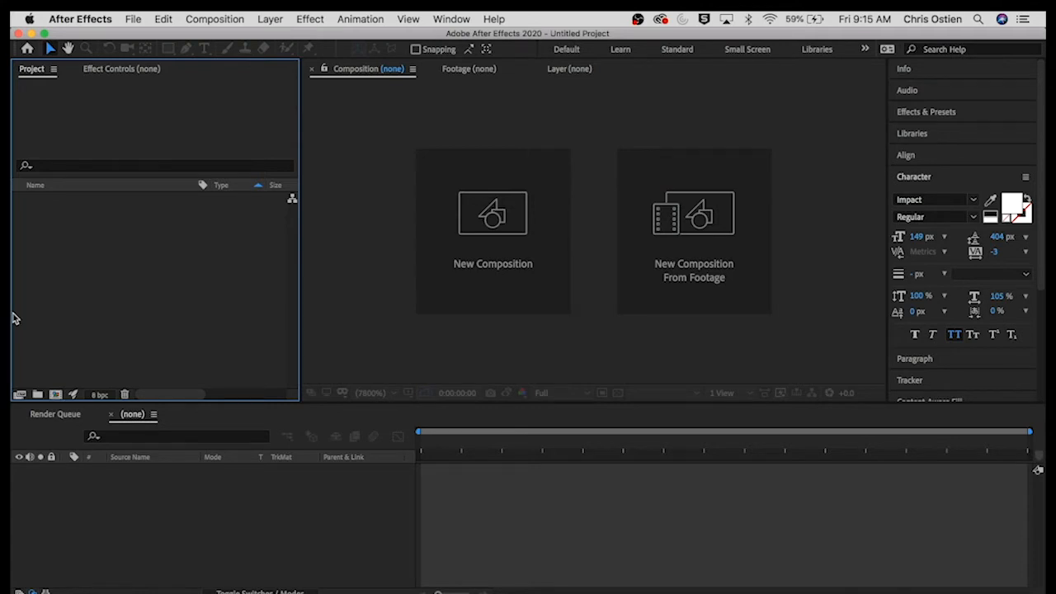
- Create a composition named with the author's full name plus "Week 2", using the HDTV 1080 29.97 preset and a 0;00;10;00 duration
left_click(213, 19)
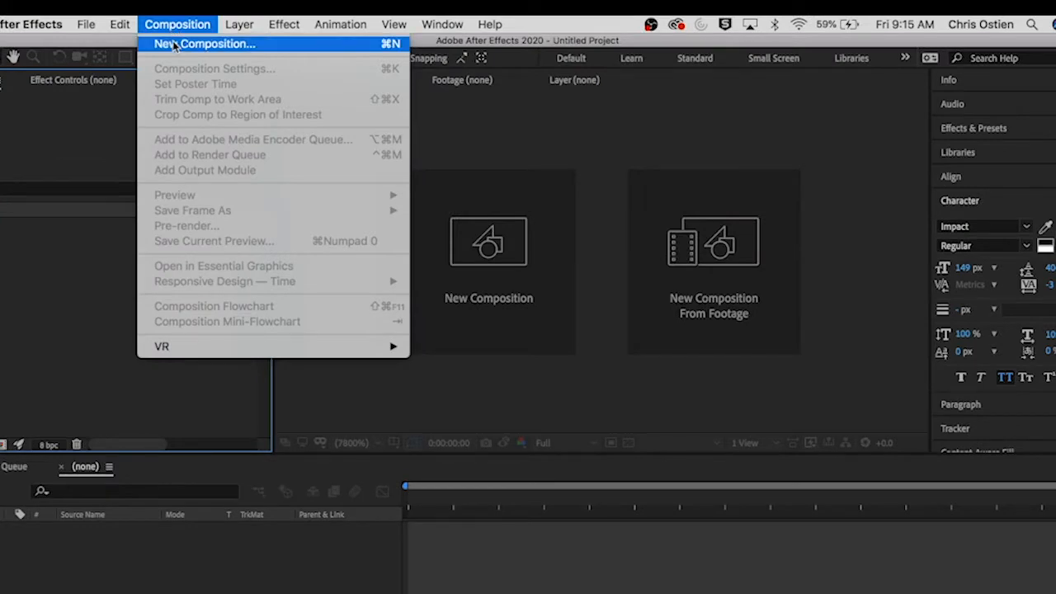
left_click(174, 45)
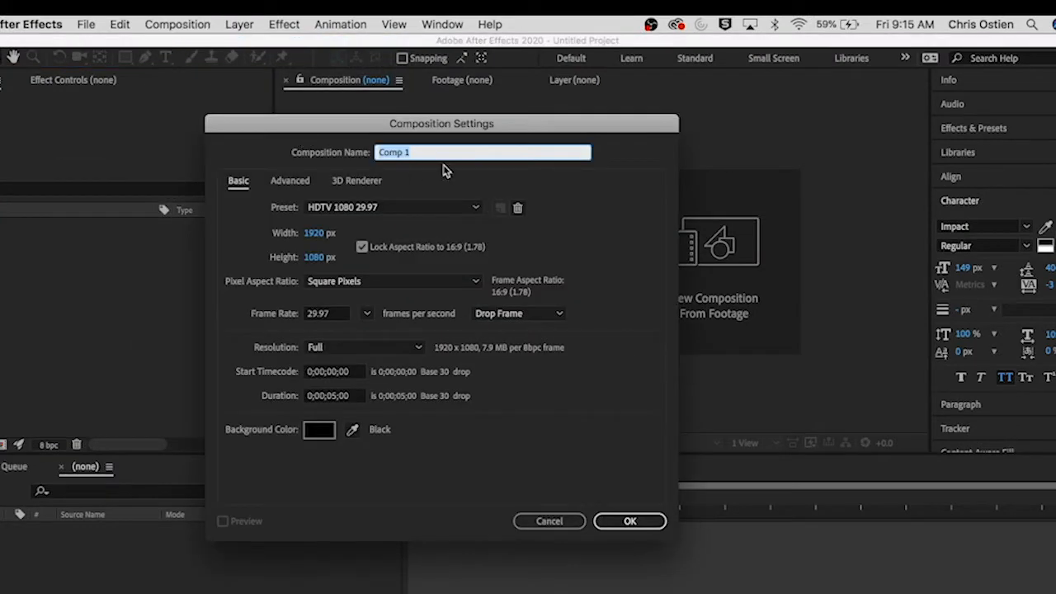
type("Chris Ostien Week 2")
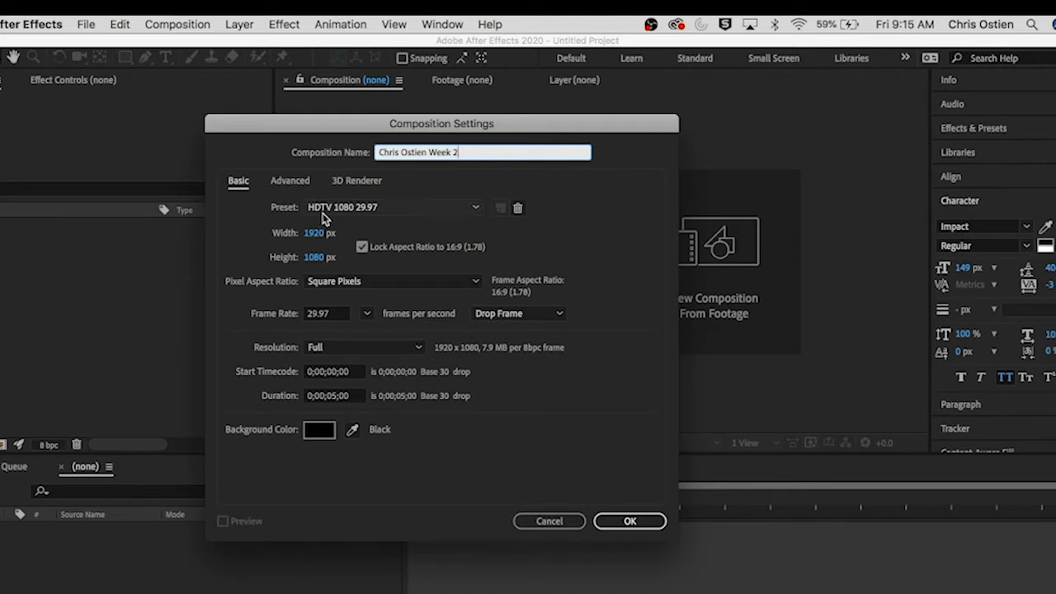
left_click(371, 212)
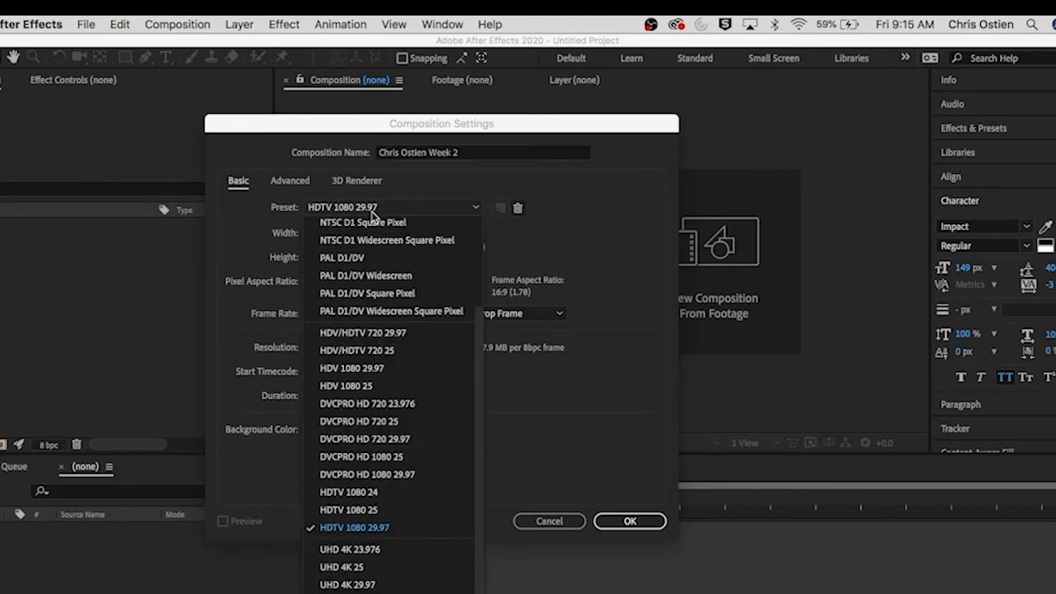
left_click(382, 530)
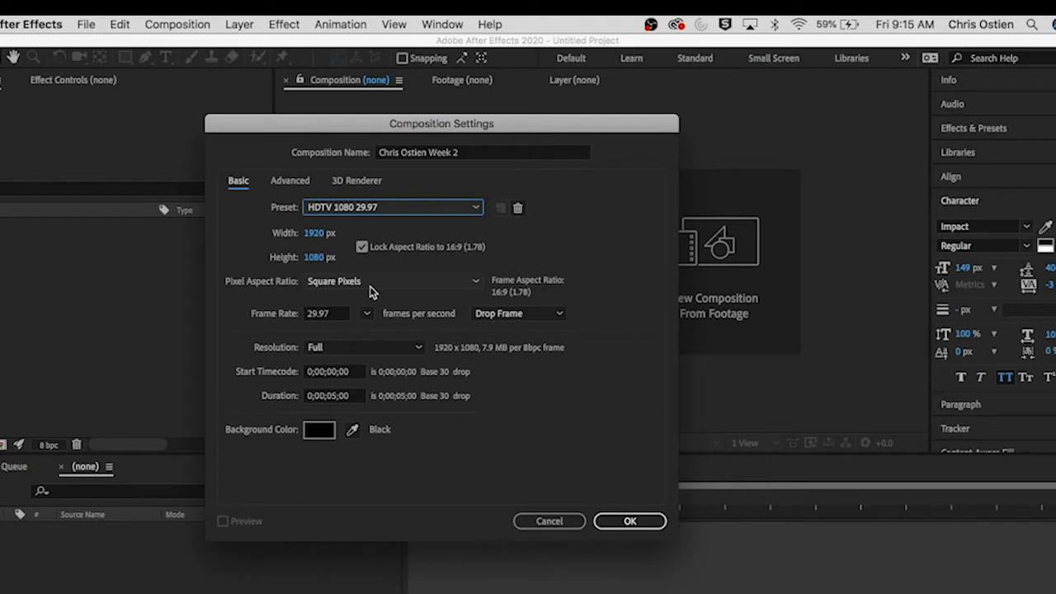
left_click(331, 397)
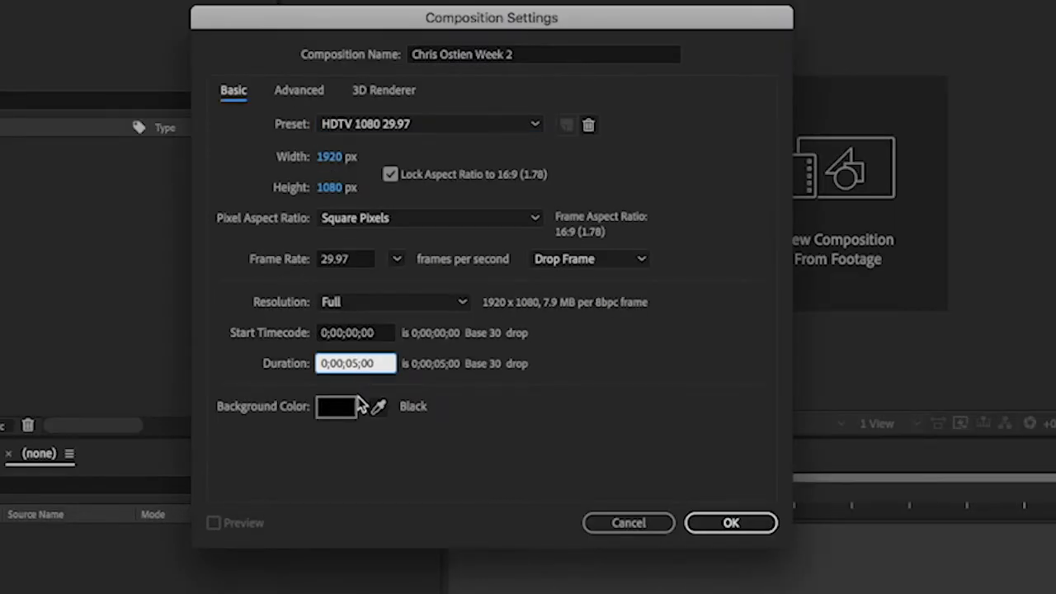
key("BackSpace")
key("BackSpace")
type("10")
left_click(731, 522)
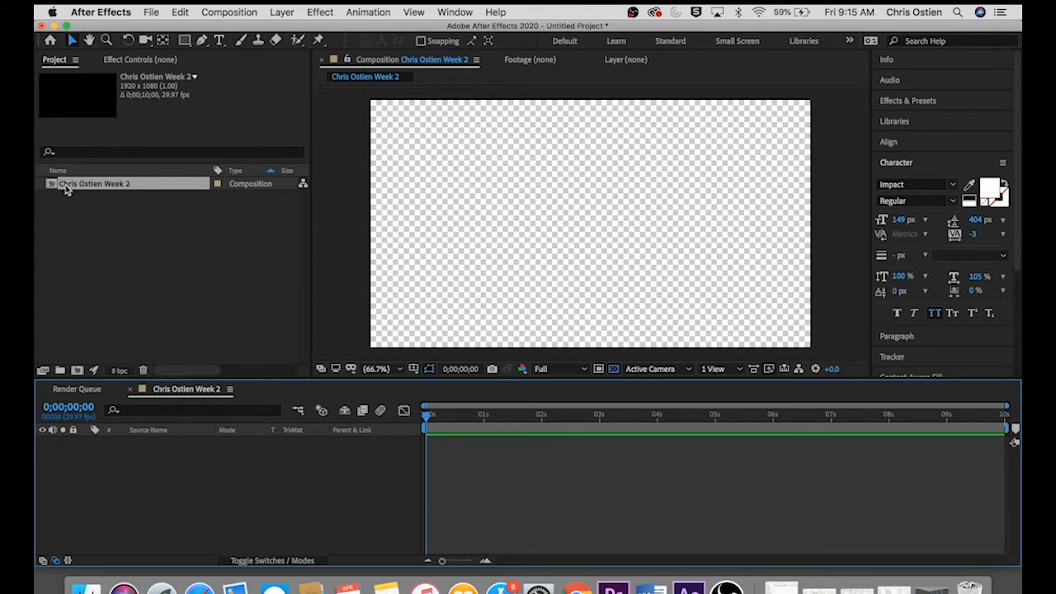
- Add a composition-sized solid layer coloured dark gray (4F4F4F) as the background
left_click(282, 11)
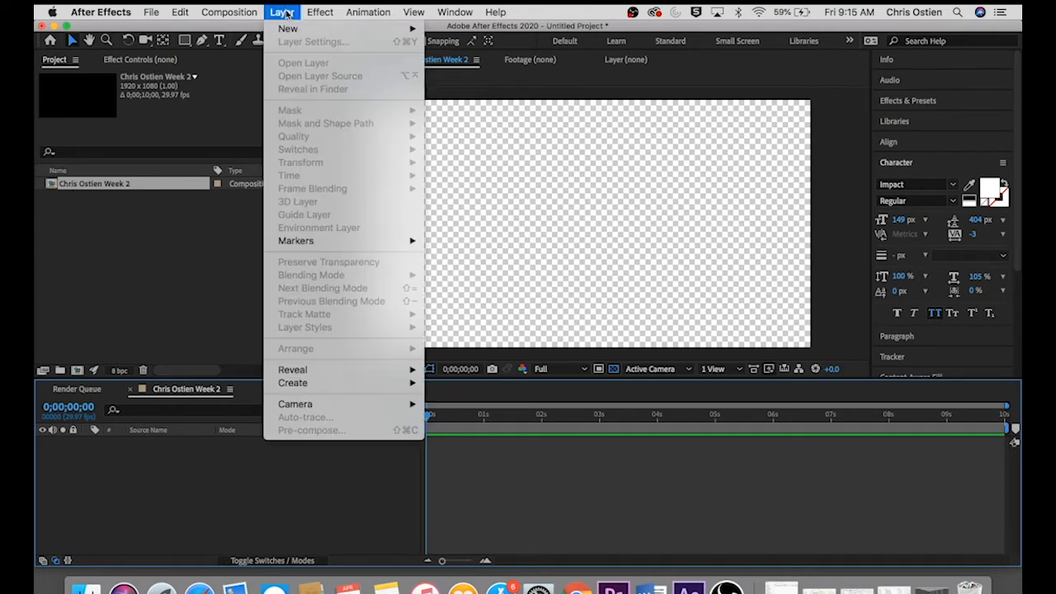
mouse_move(292, 29)
left_click(448, 44)
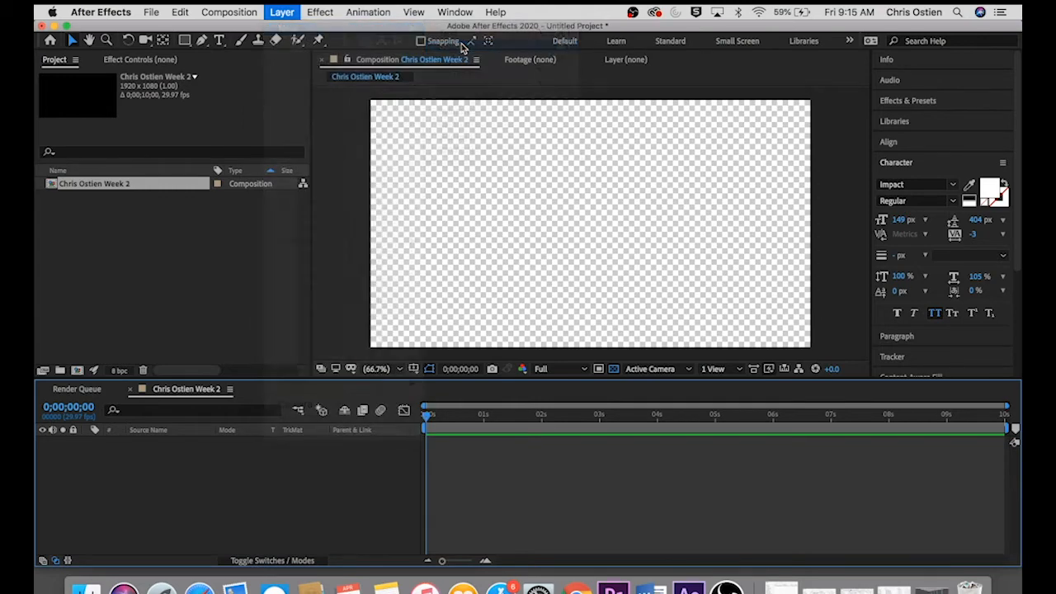
left_click(434, 353)
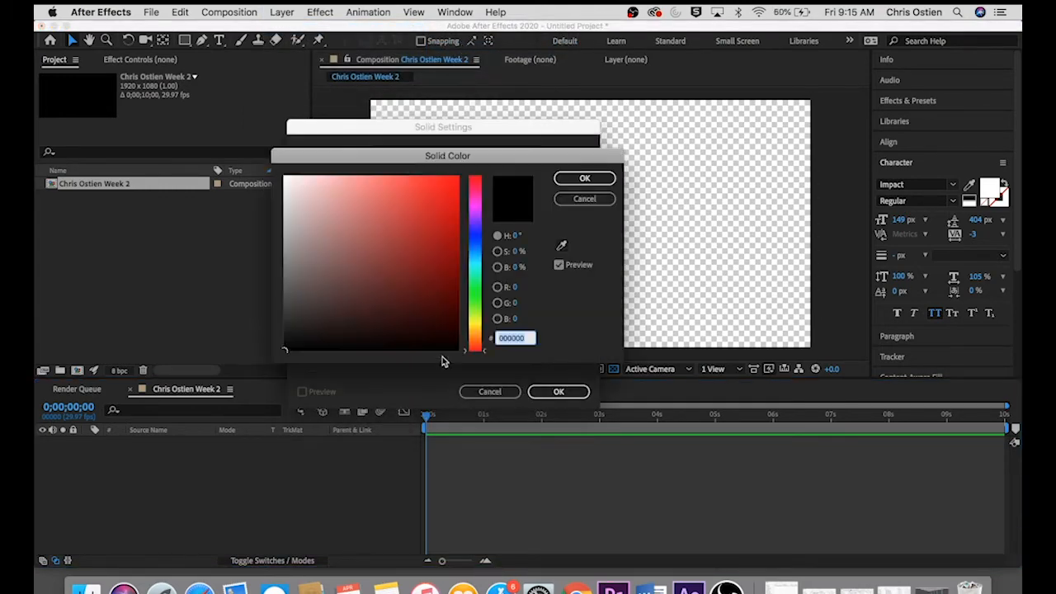
left_click_drag(339, 330, 217, 334)
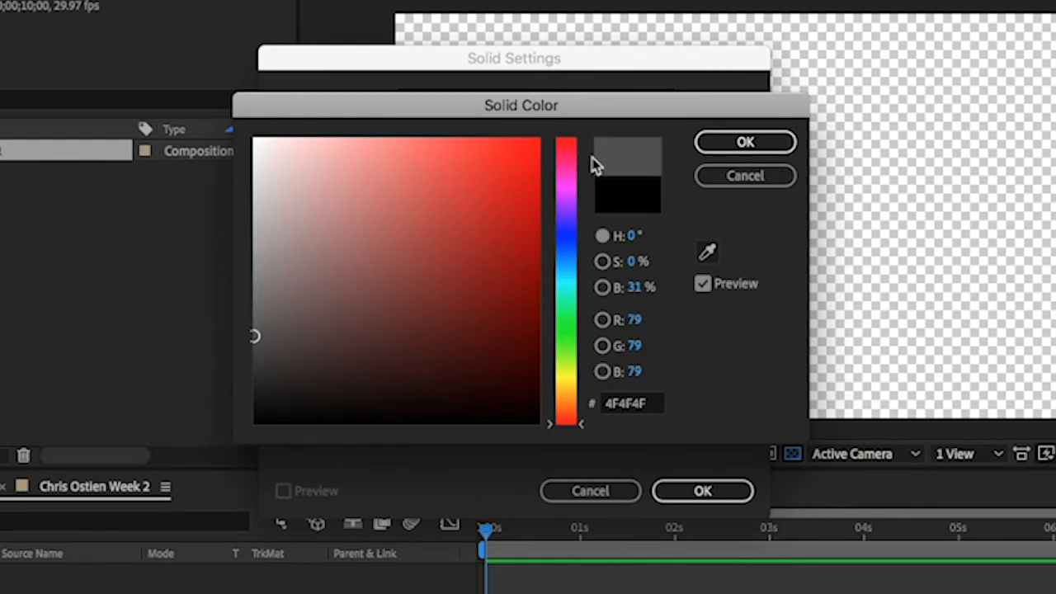
left_click(759, 149)
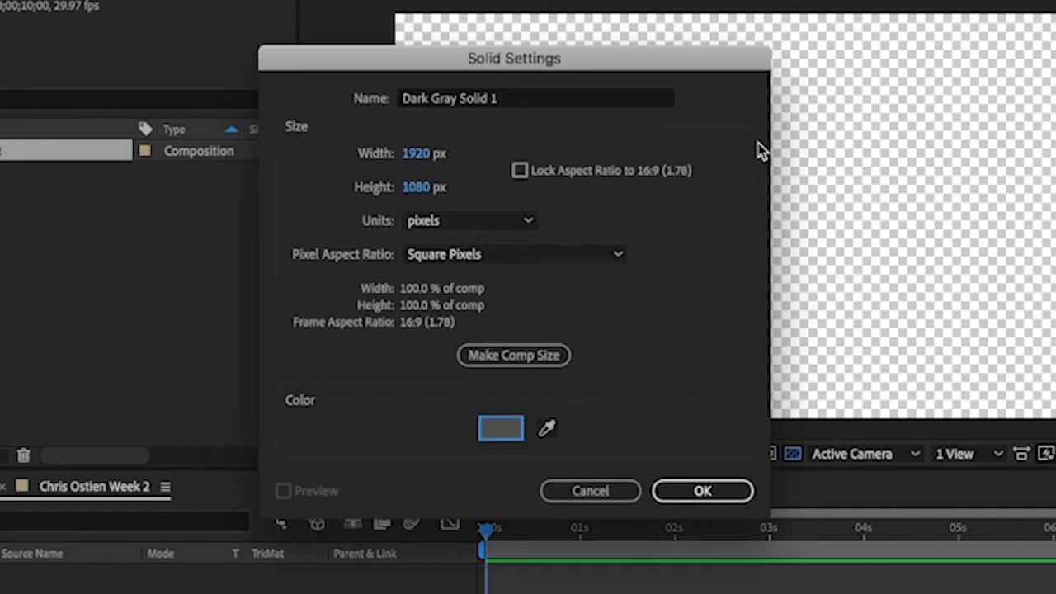
left_click(733, 495)
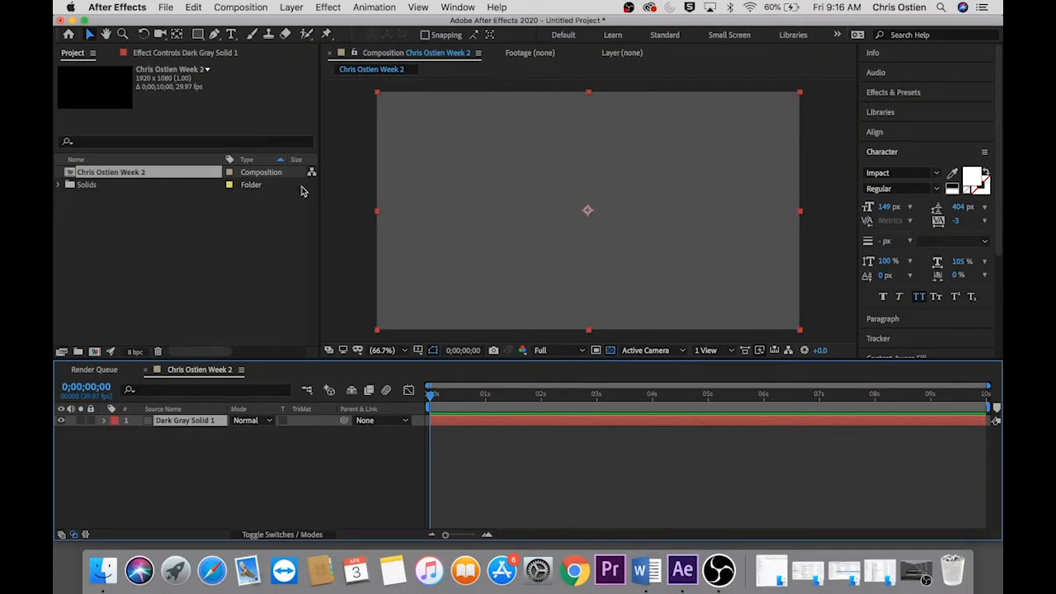
- Add a text layer containing the author's last name and set its font size to 250 px
left_click(231, 36)
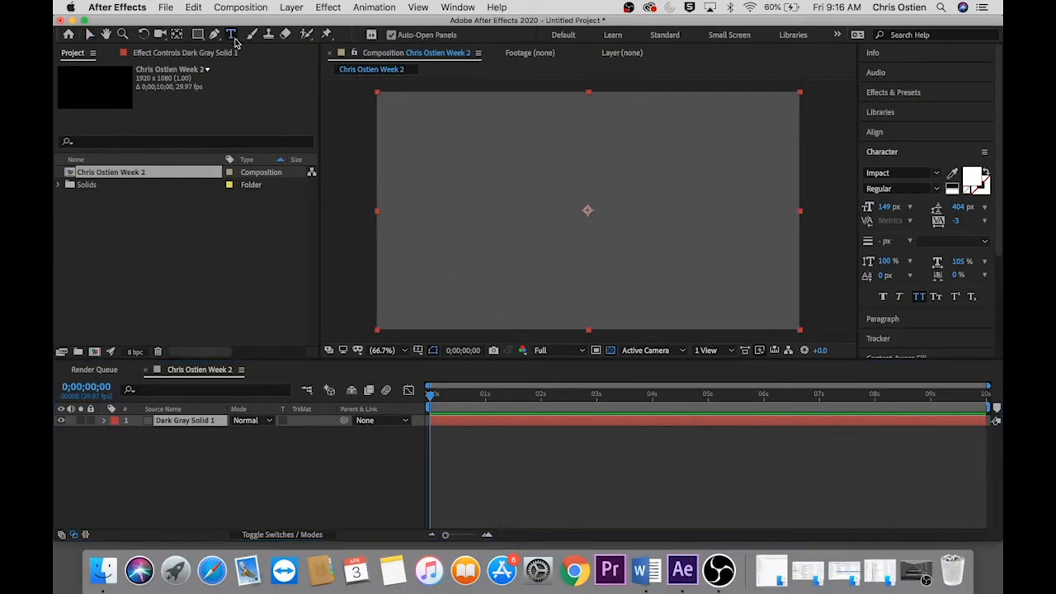
left_click(514, 217)
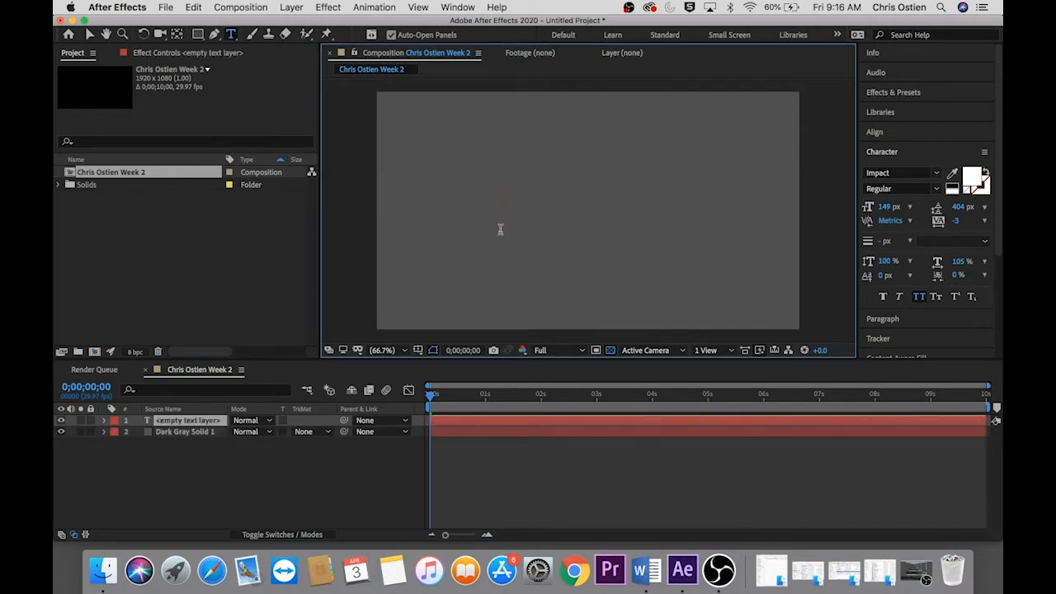
type("OS")
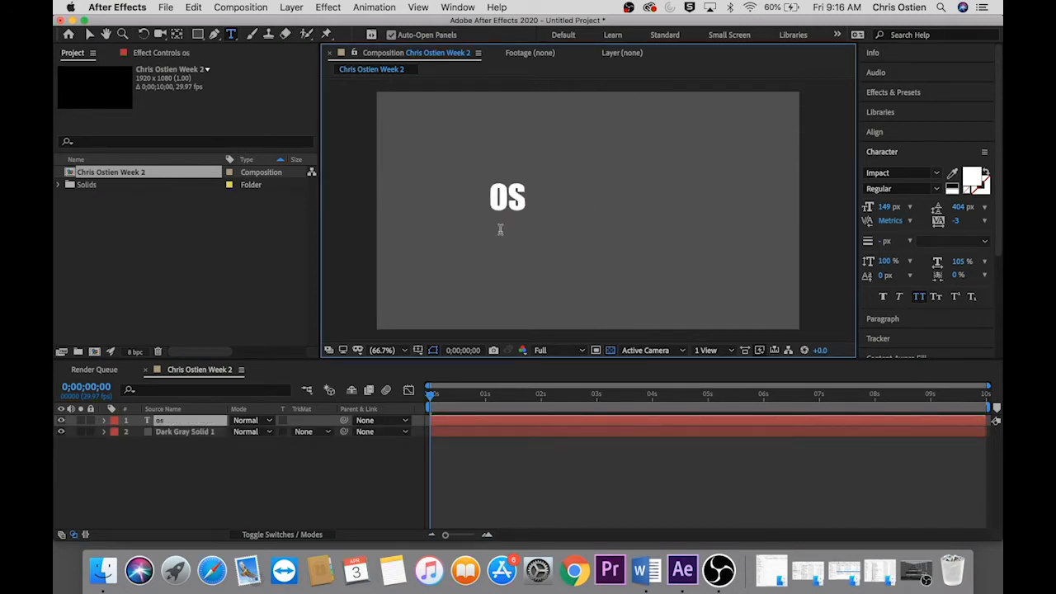
type("TIEN")
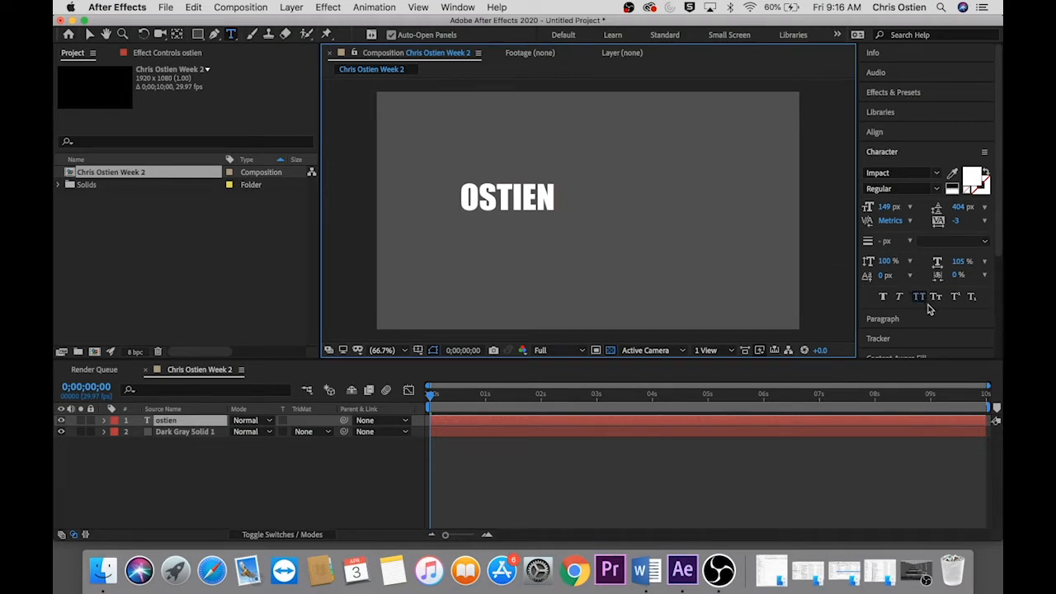
left_click(167, 421)
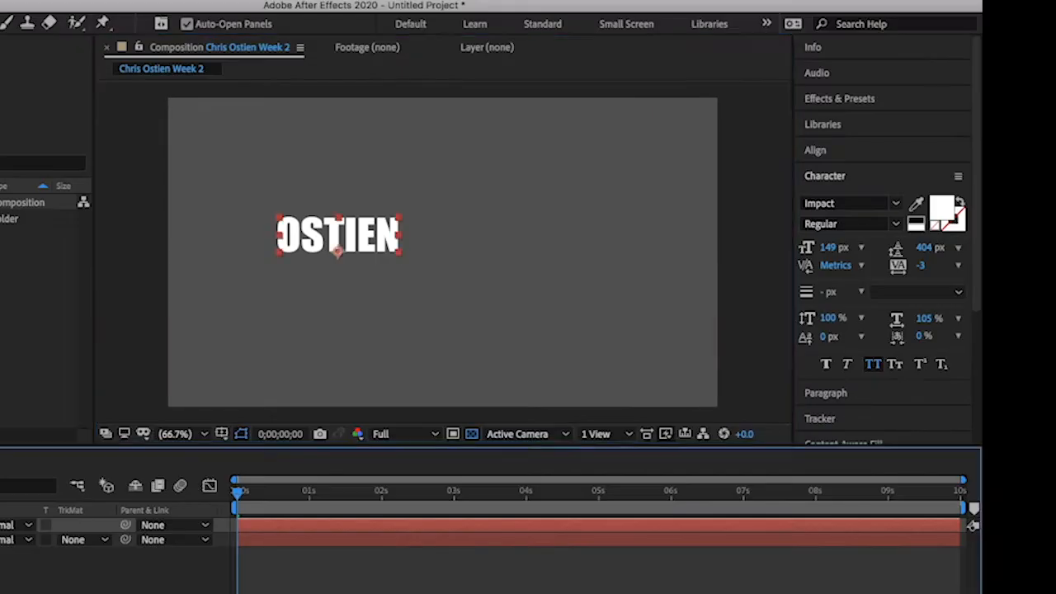
left_click_drag(831, 248, 929, 255)
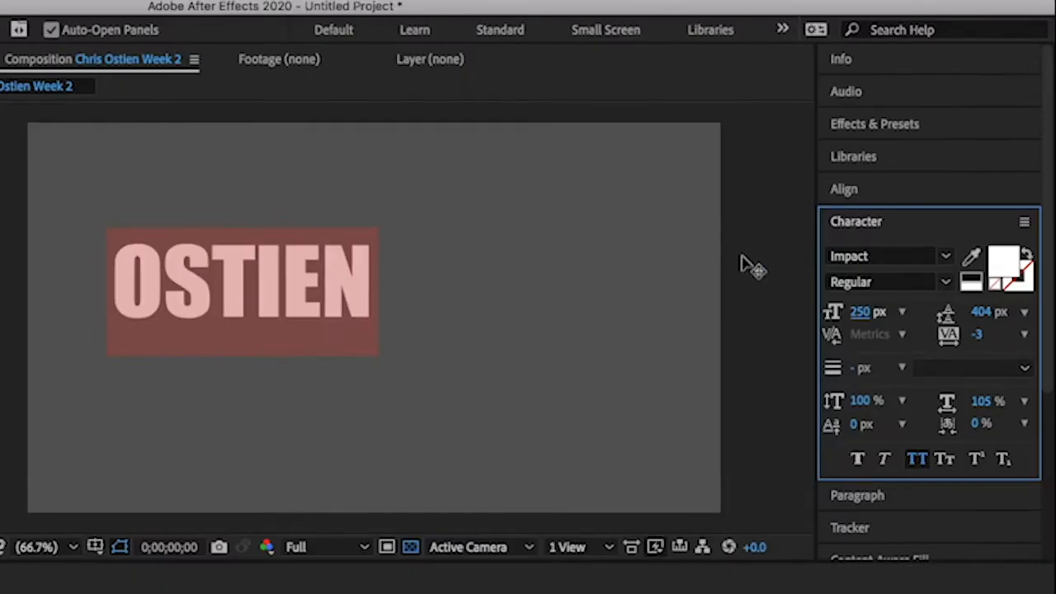
- Centre the text layer horizontally and vertically in the composition
left_click(871, 192)
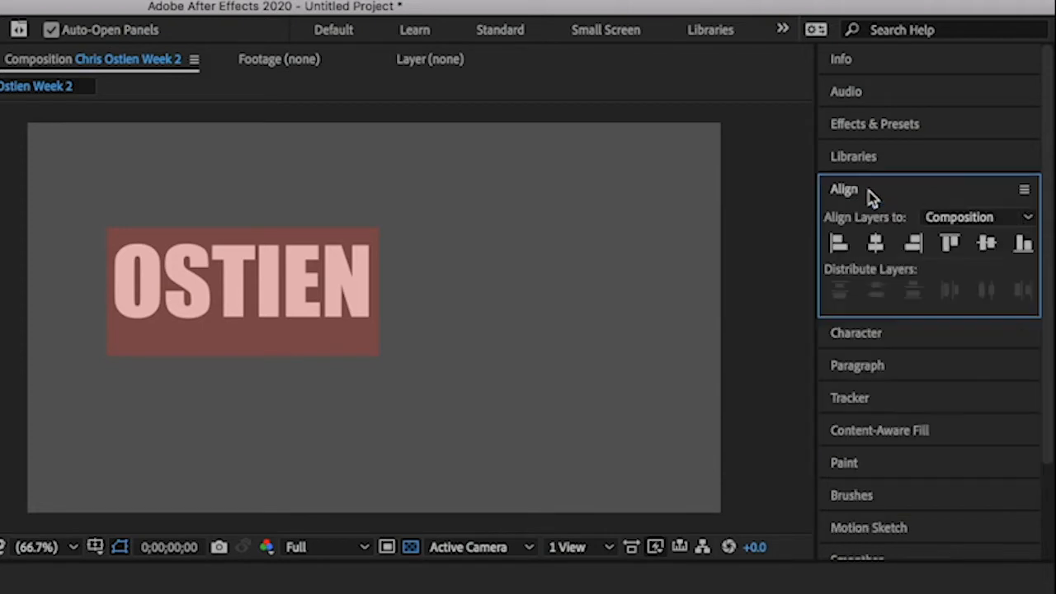
left_click(874, 244)
left_click(986, 244)
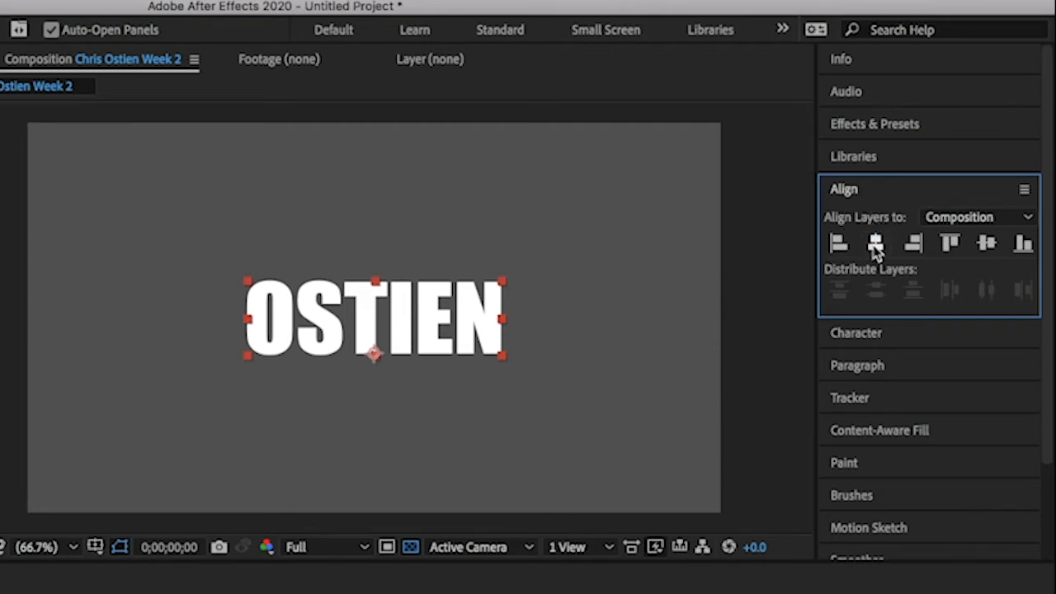
- Try aligning the text layer to the composition's left, right, top and bottom edges, returning it to the centre
left_click(838, 247)
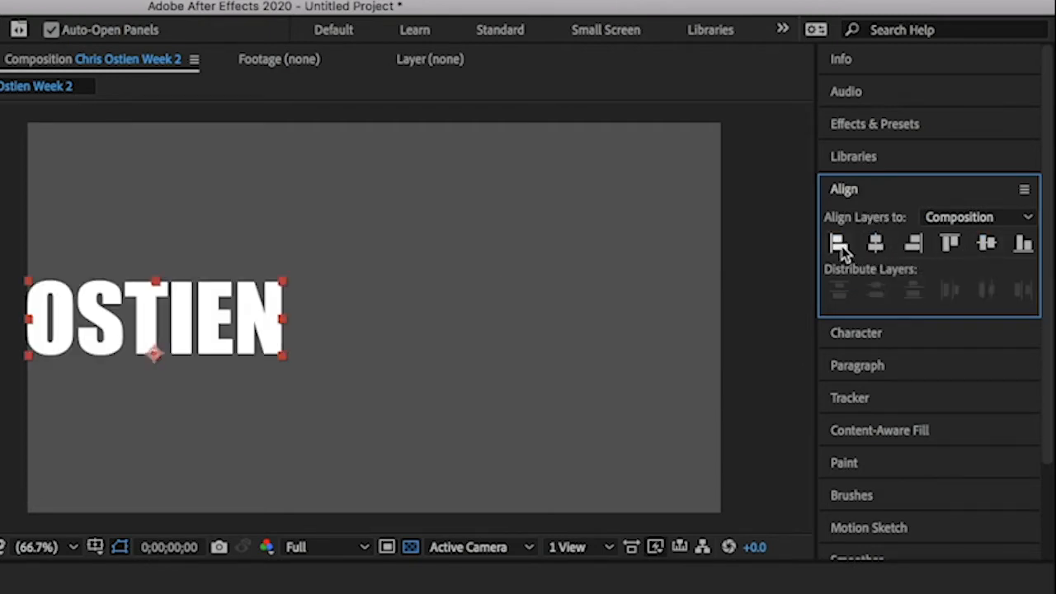
left_click(912, 250)
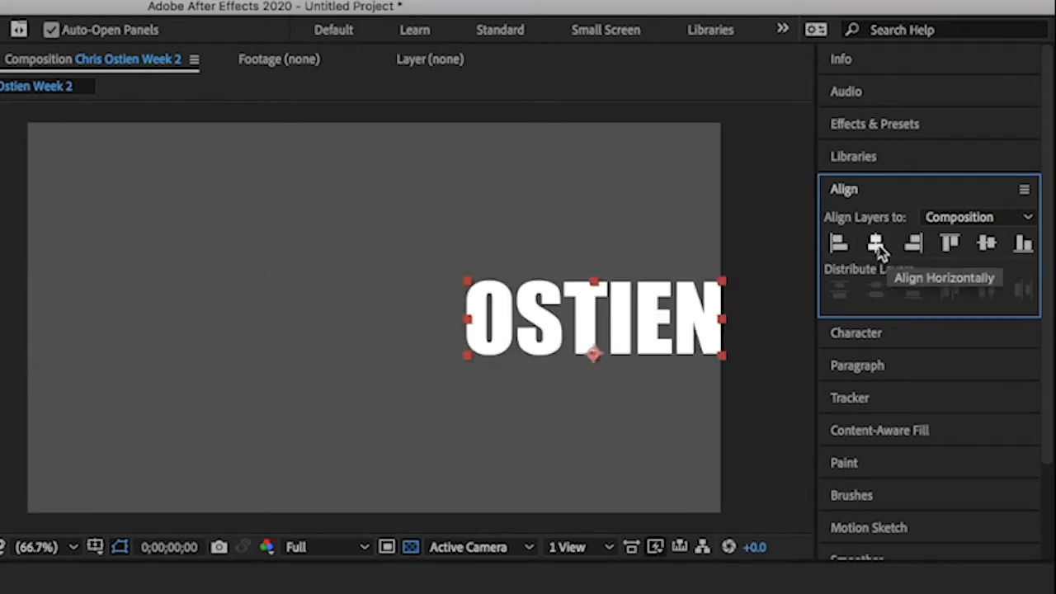
left_click(875, 246)
left_click(949, 247)
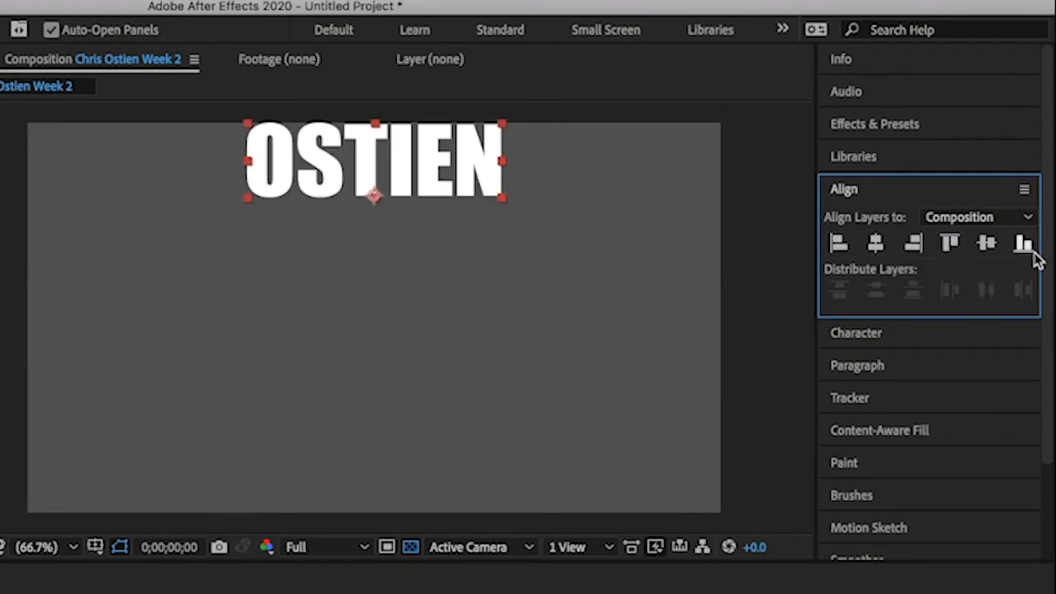
left_click(1024, 246)
left_click(988, 248)
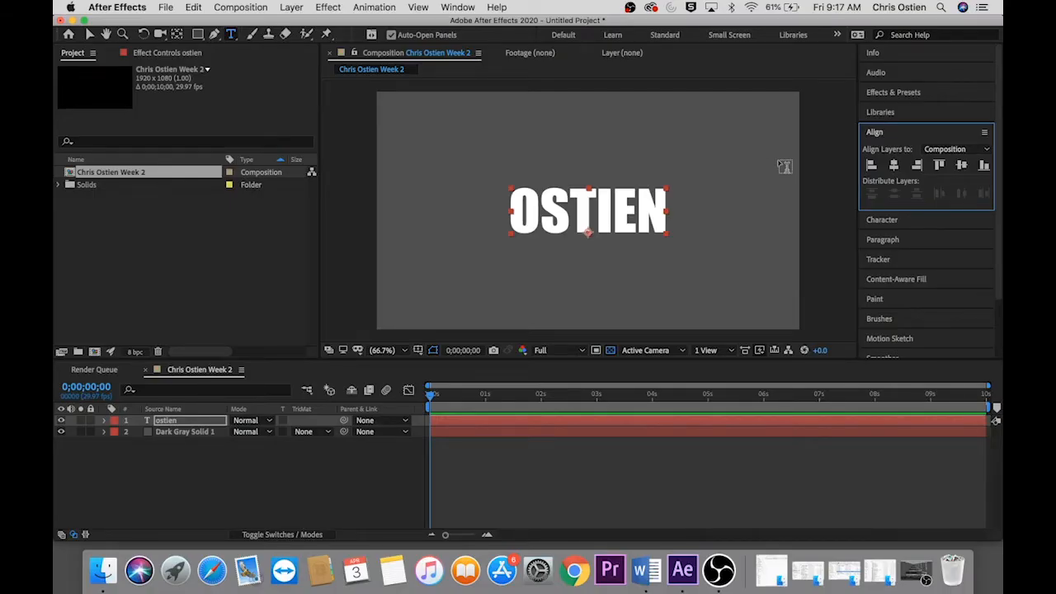
- Deselect all layers in the timeline so that neither the text nor the gray solid is selected
left_click(167, 422)
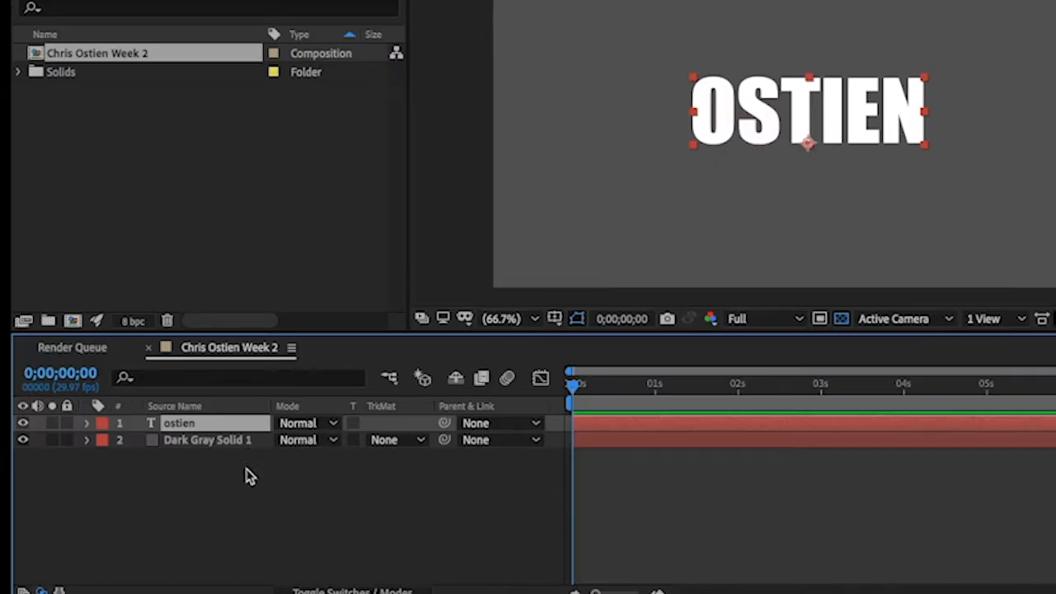
left_click(253, 515)
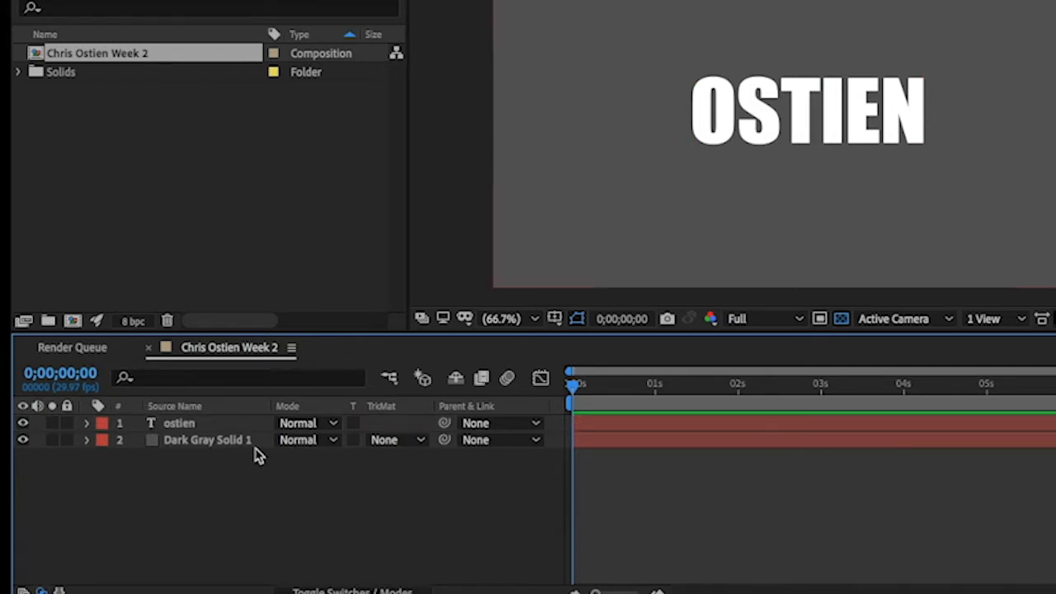
left_click(190, 425)
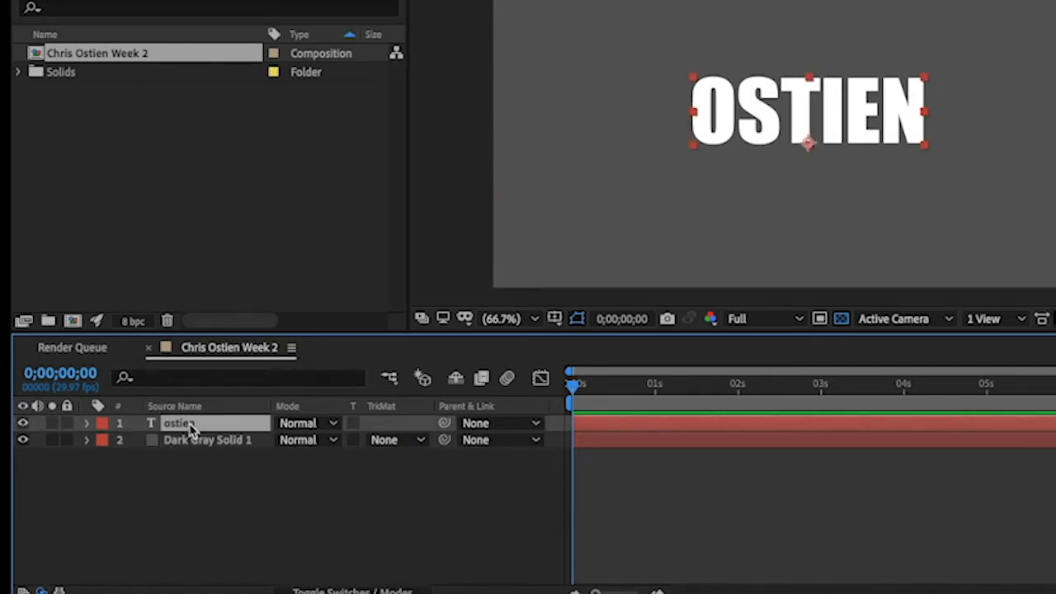
left_click(206, 484)
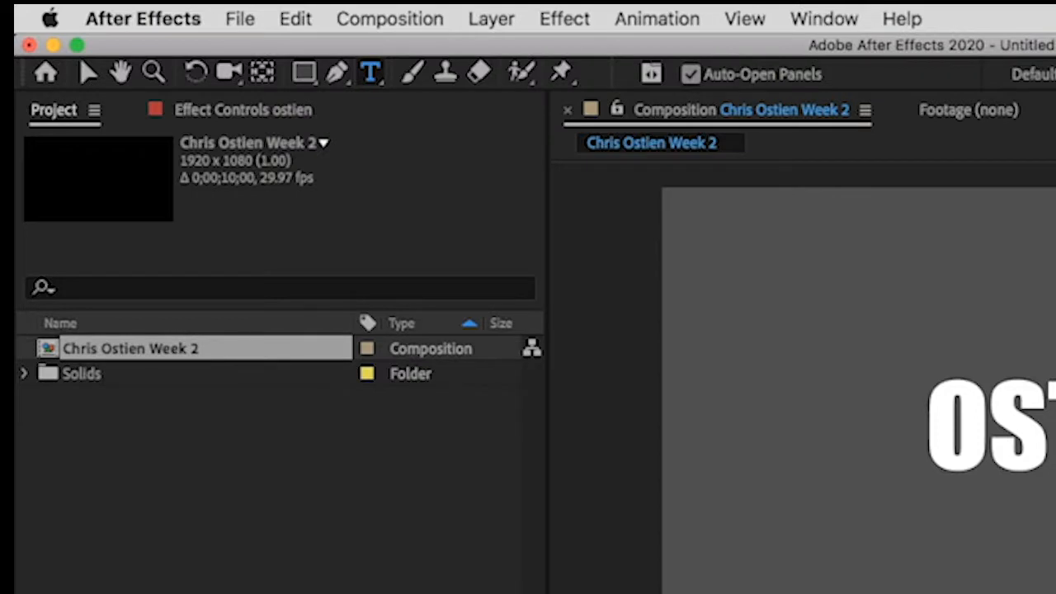
- Activate the Pen tool, set the shape fill to None and the stroke colour to white (FFFFFF)
left_click(338, 76)
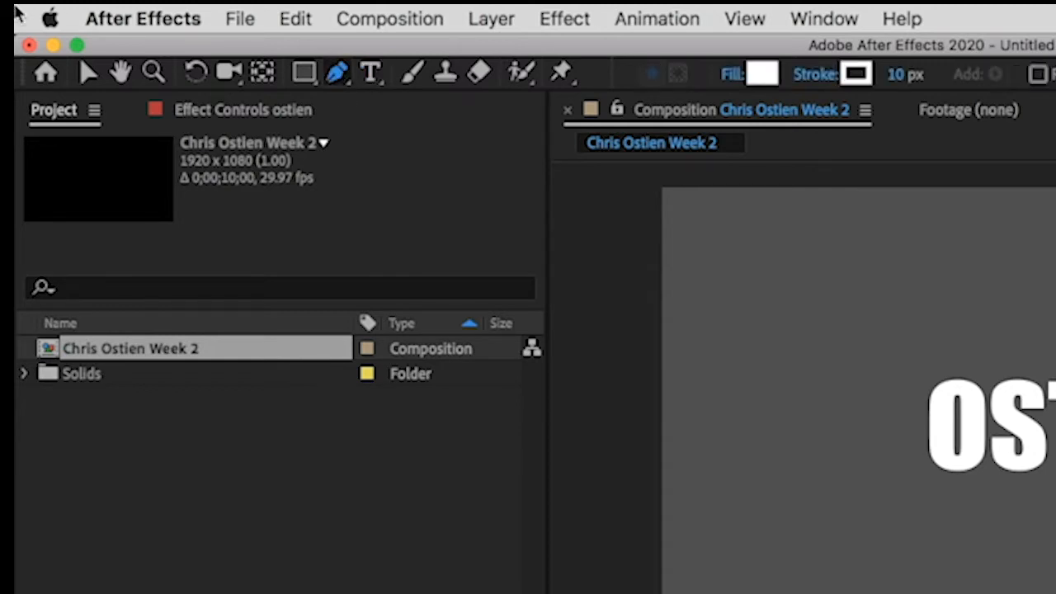
left_click(731, 80)
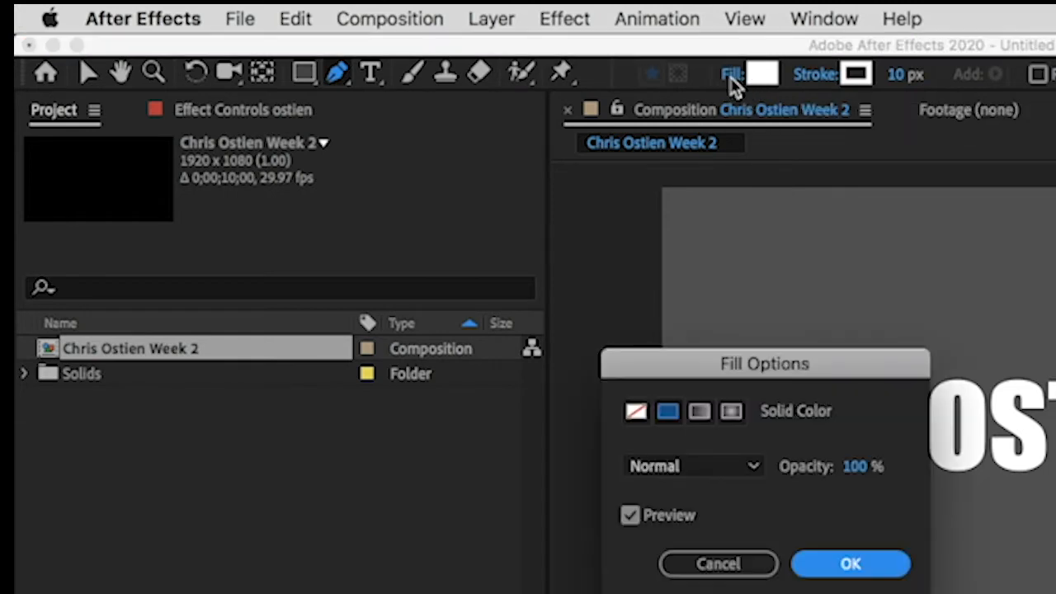
left_click(636, 412)
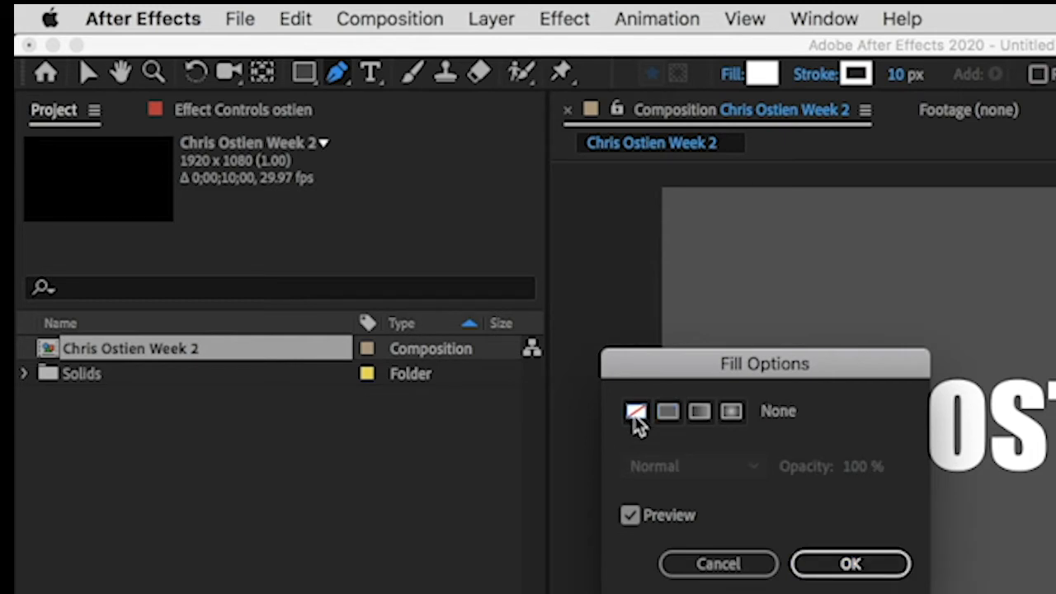
left_click(896, 566)
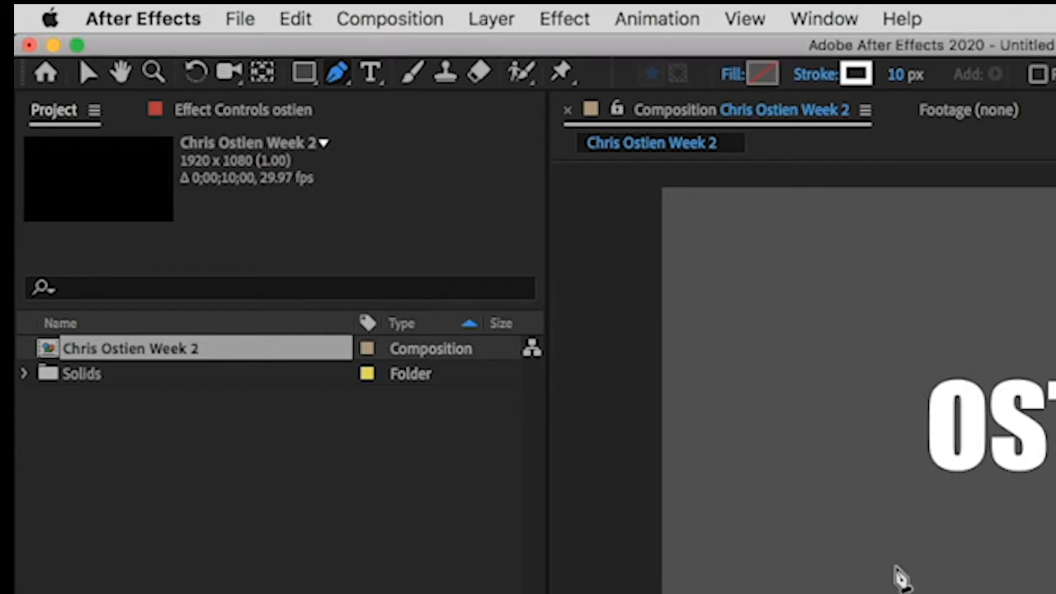
left_click(858, 79)
mouse_move(572, 371)
left_mouse_down()
mouse_move(465, 394)
mouse_move(297, 226)
mouse_move(535, 371)
mouse_move(108, 226)
mouse_move(82, 233)
left_mouse_up()
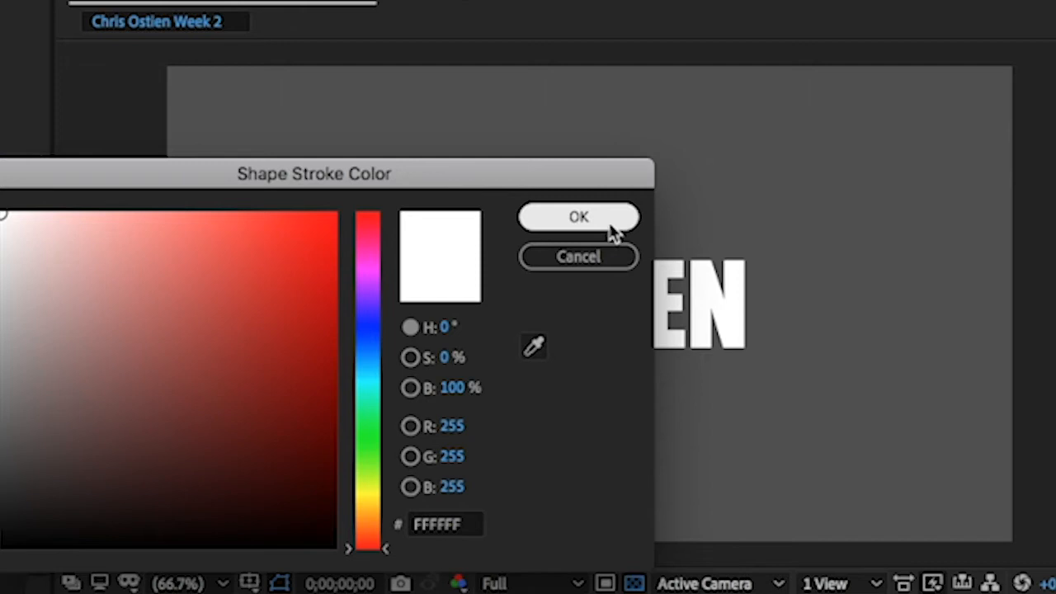
left_click(1041, 338)
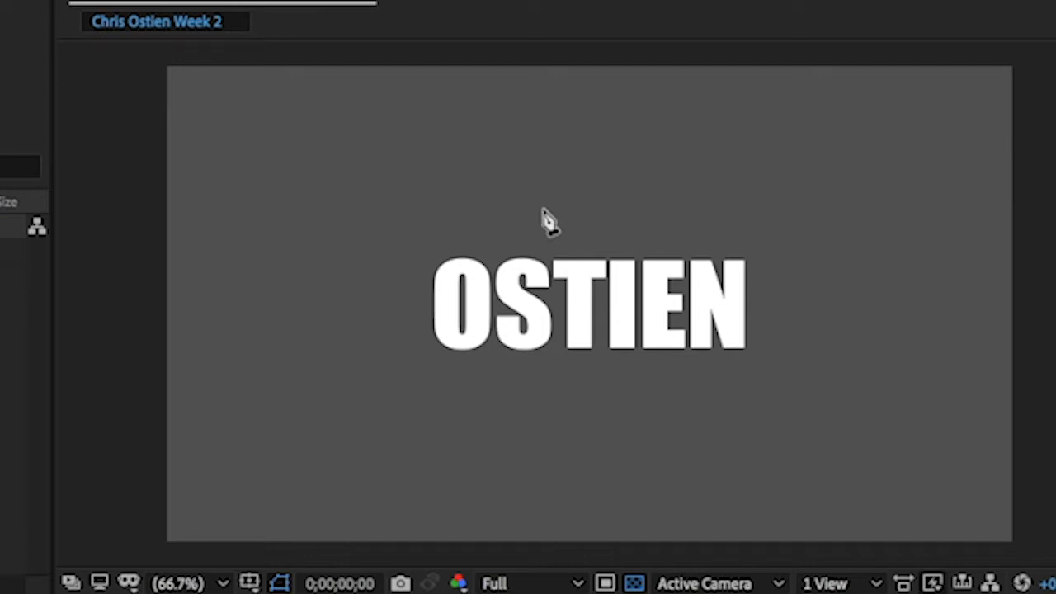
- Draw a straight vertical line slightly taller than the title, just to its left, and rename the new shape layer Cursor
left_click(400, 236)
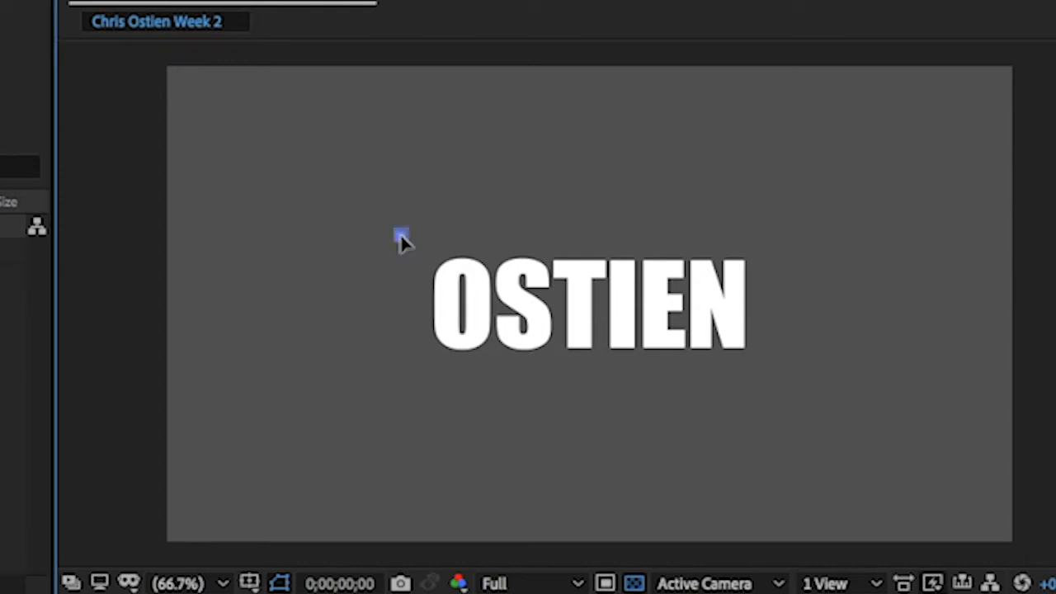
left_click(402, 367)
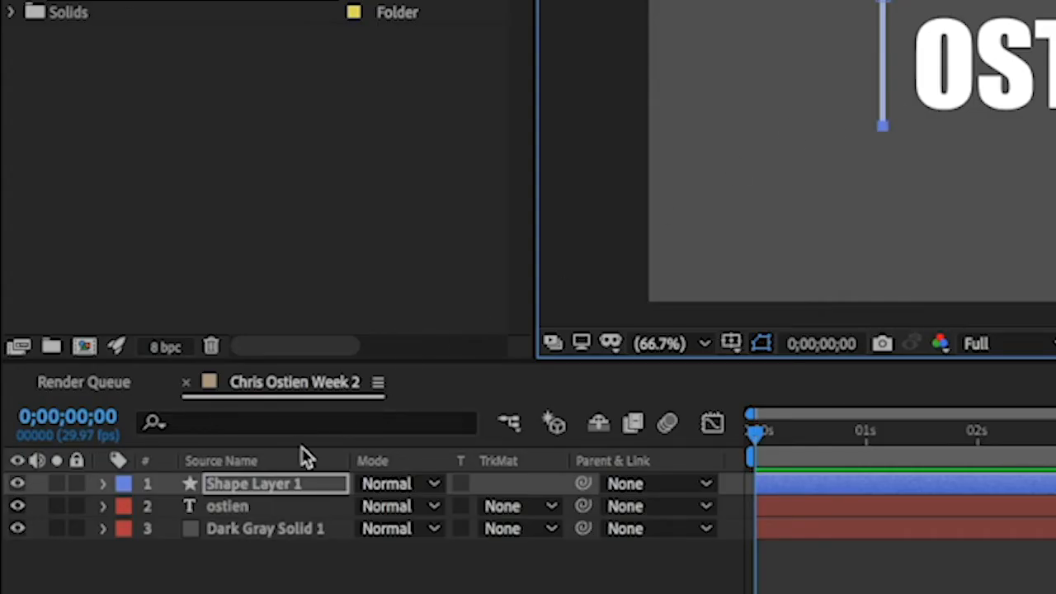
left_click(236, 490)
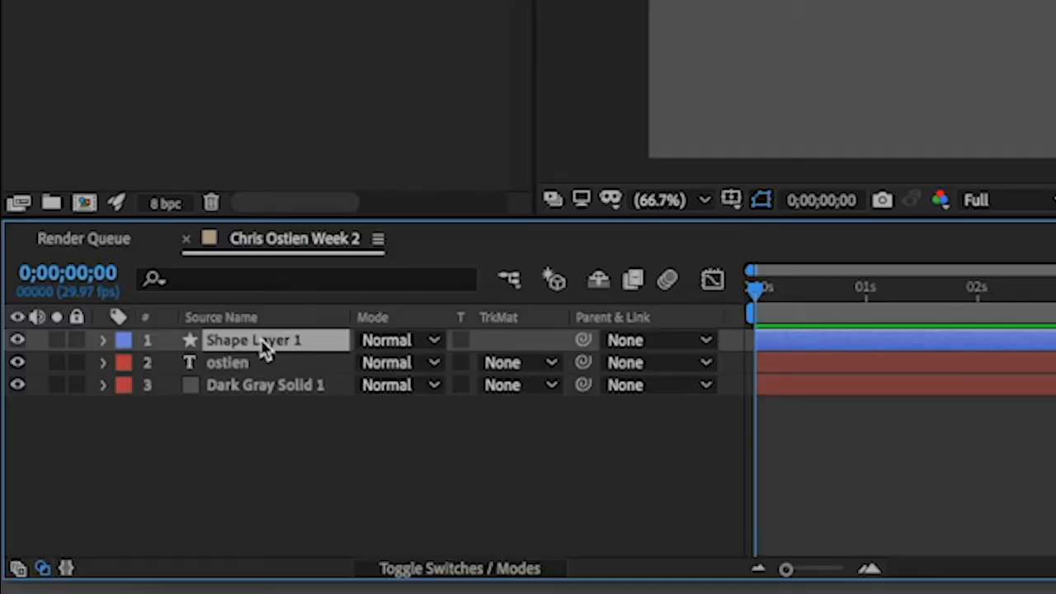
right_click(264, 347)
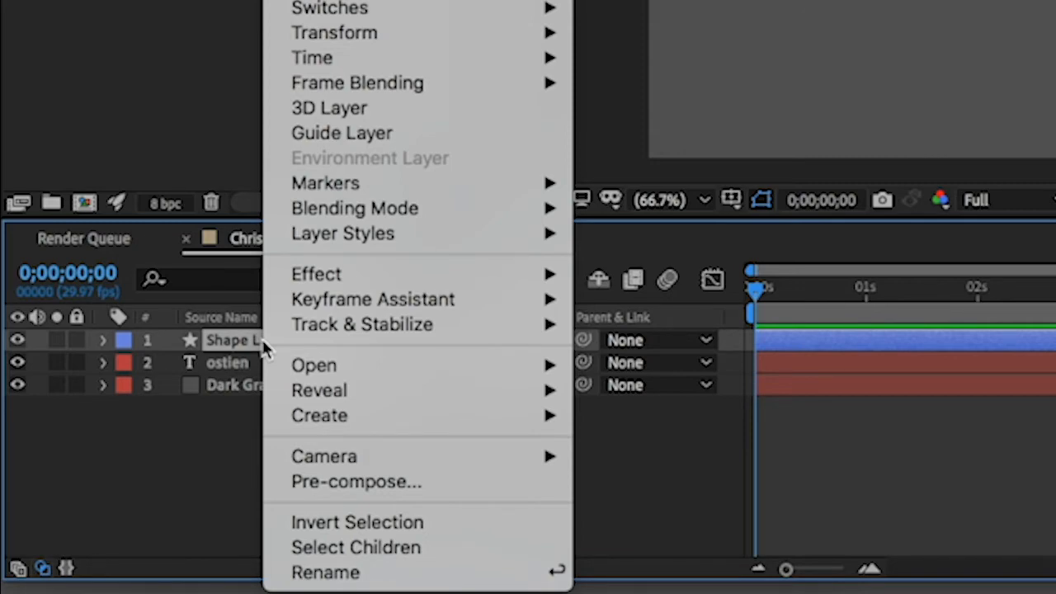
left_click(137, 486)
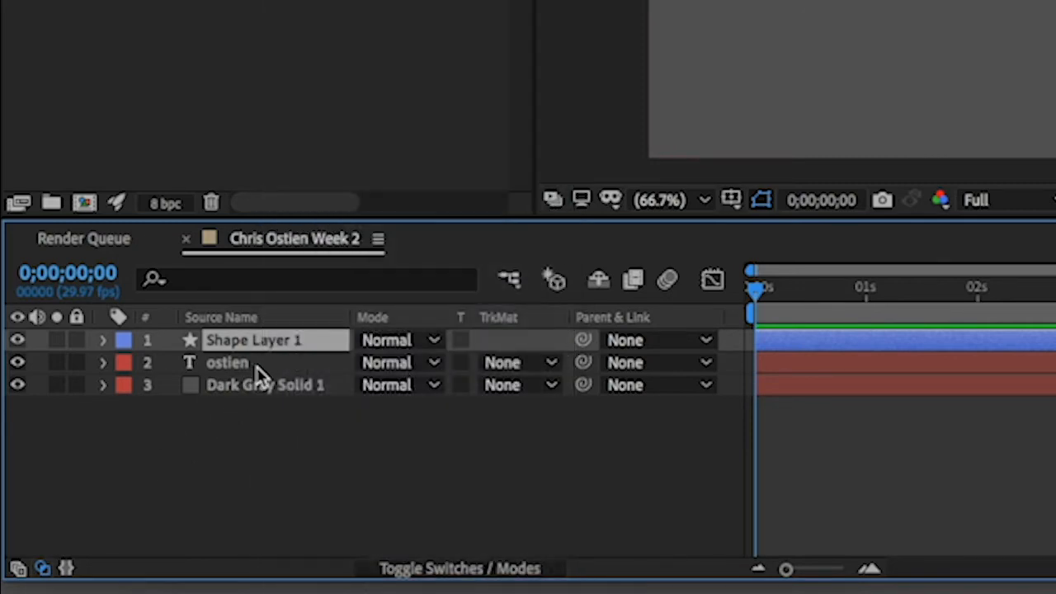
right_click(273, 348)
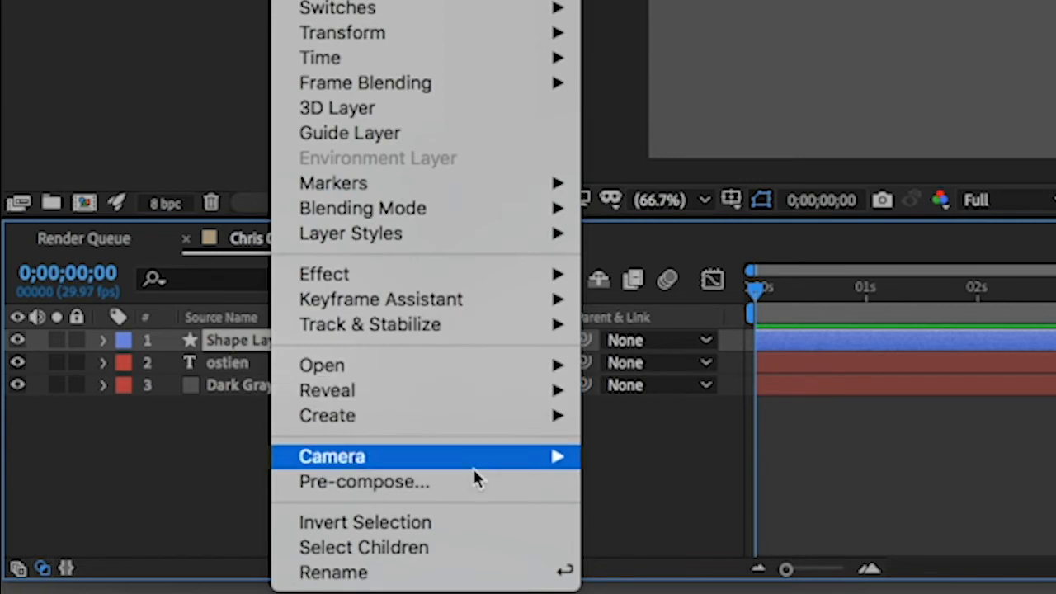
left_click(417, 575)
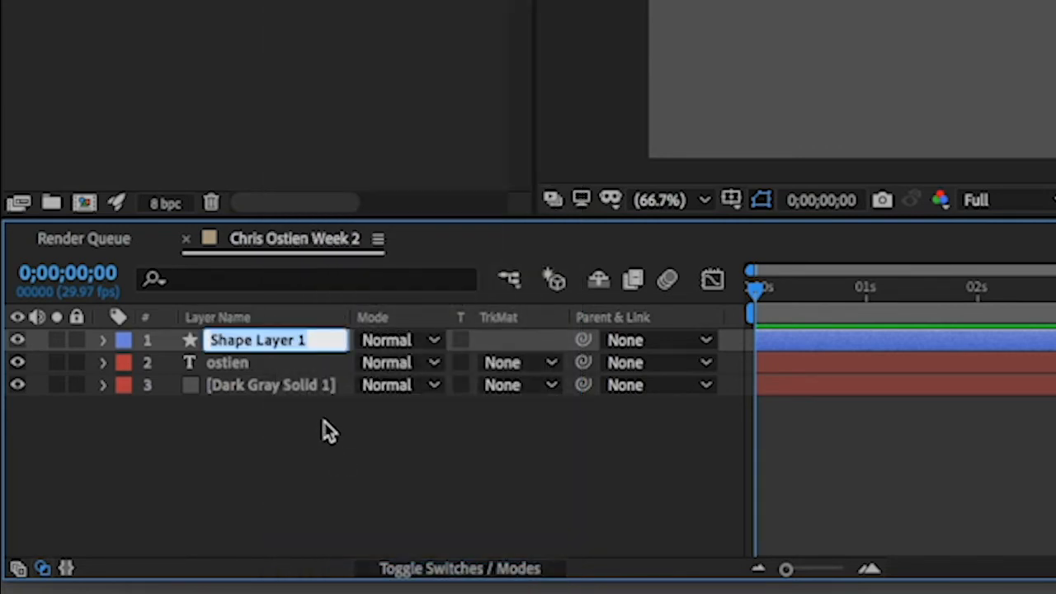
type("Cursor")
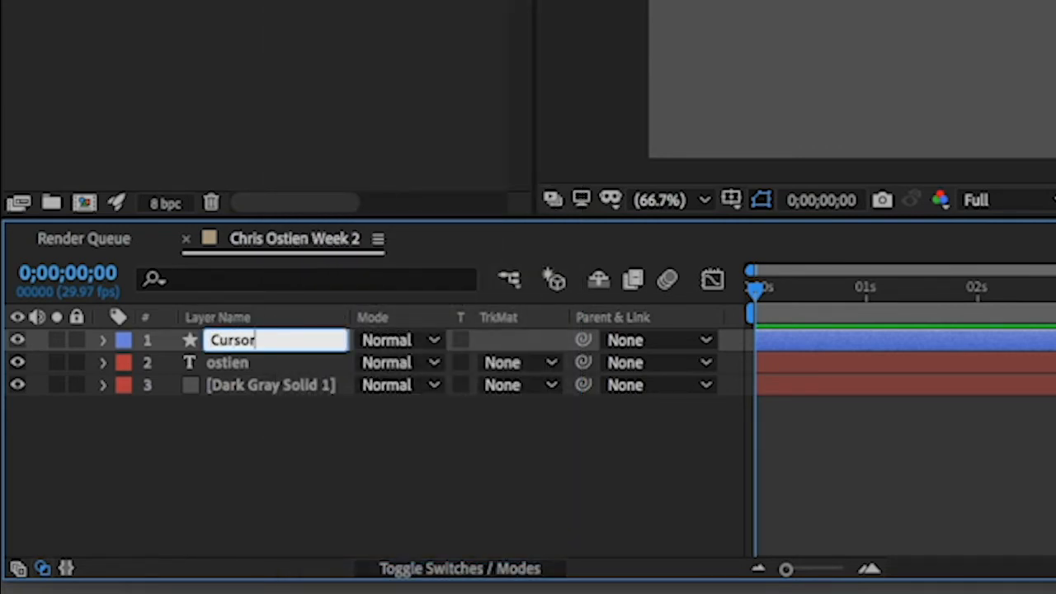
left_click(330, 427)
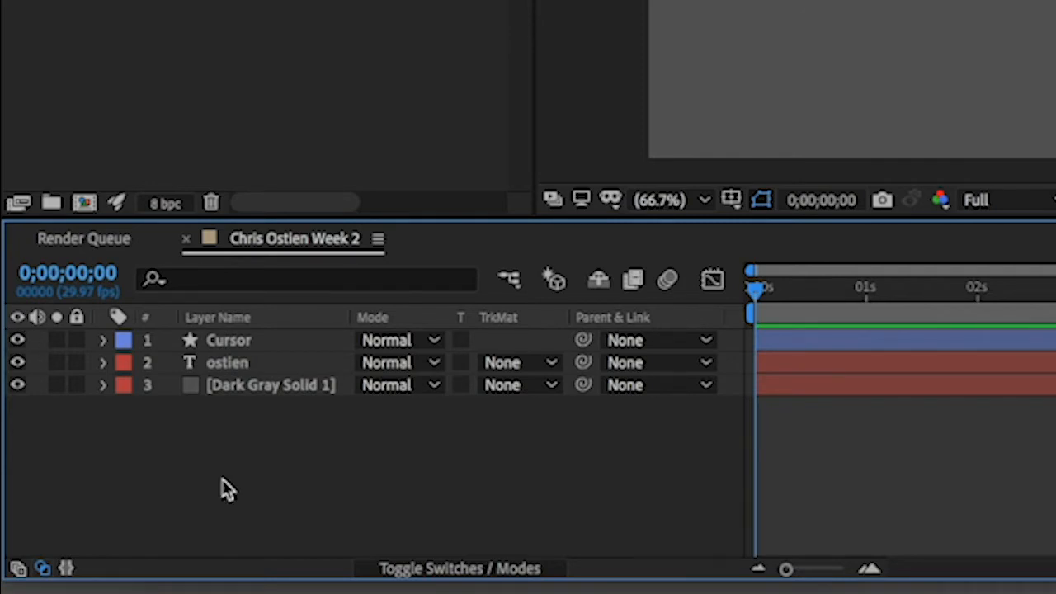
- Add a Position keyframe to the Cursor layer at the start of the timeline, 0;00;00;00
left_click(227, 340)
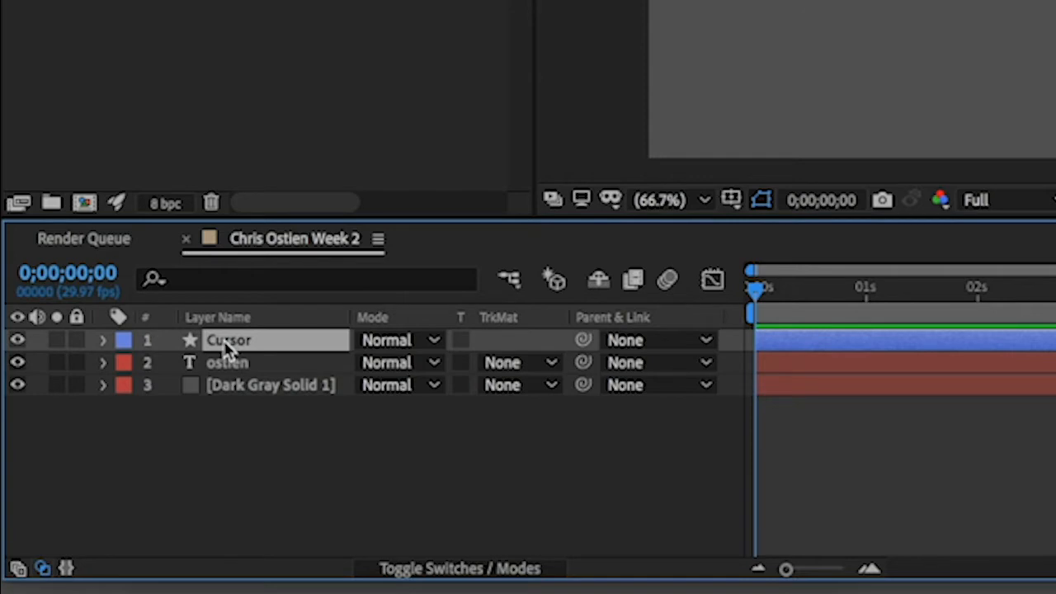
key("p")
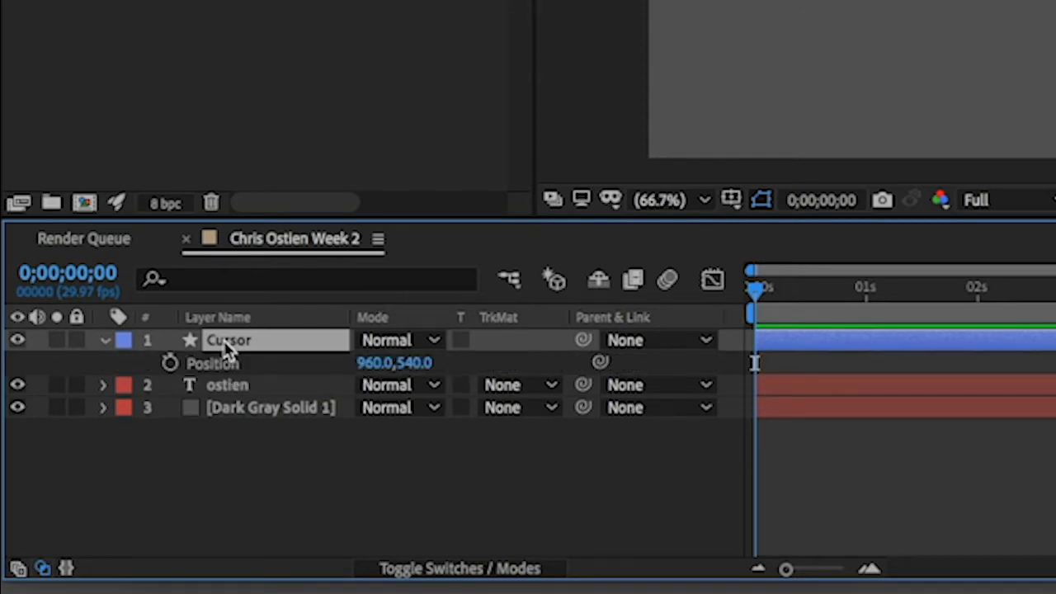
left_click(104, 340)
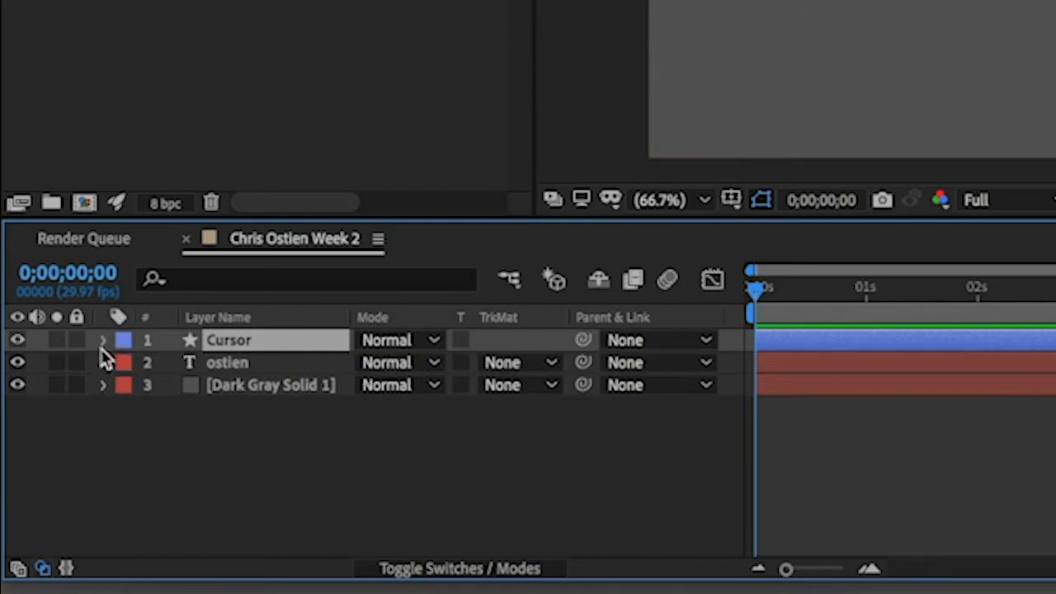
left_click(103, 341)
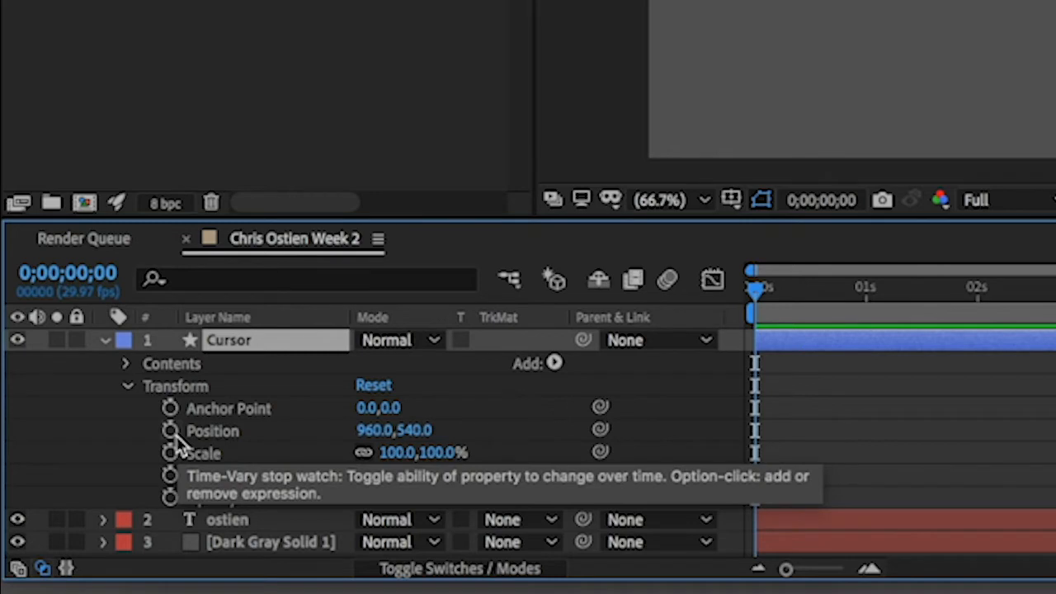
left_click_drag(766, 306, 740, 306)
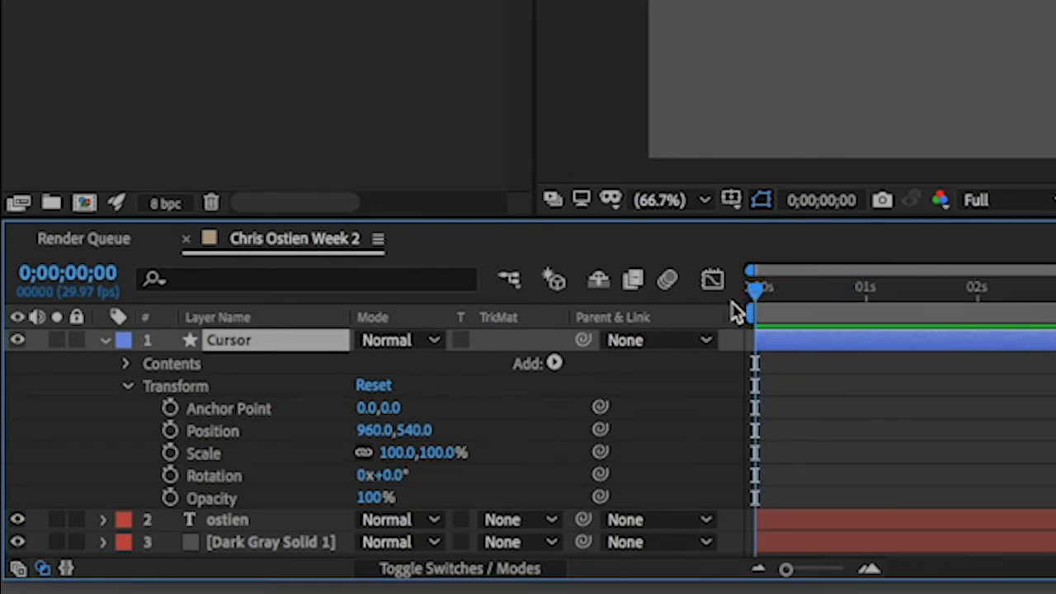
left_click(170, 432)
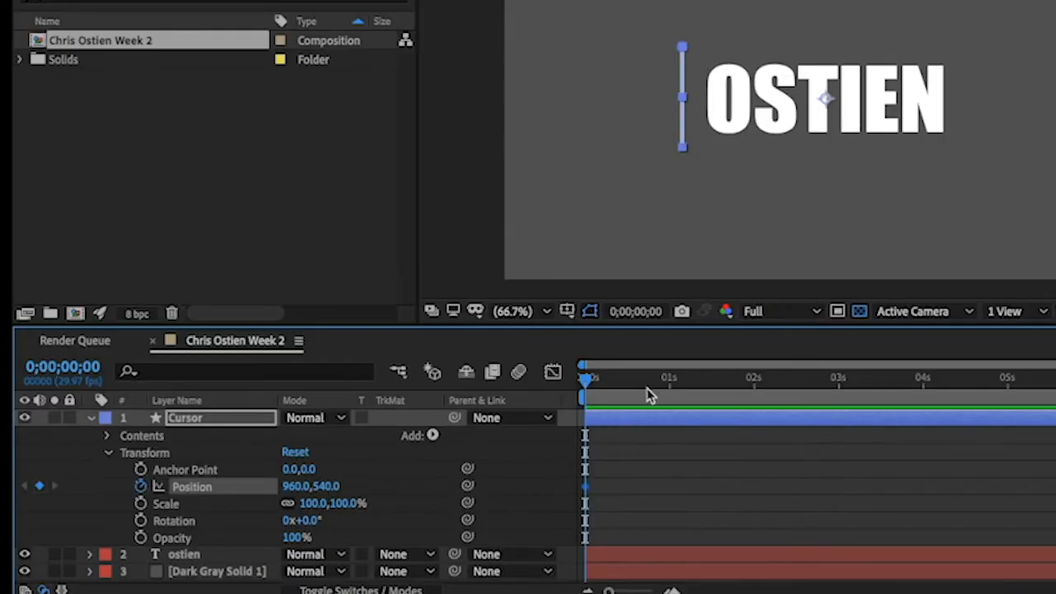
- At 0;00;01;00, set the Cursor layer's Position to 1823, 540, just right of the title, and preview the animation from the start
left_click_drag(594, 389, 668, 405)
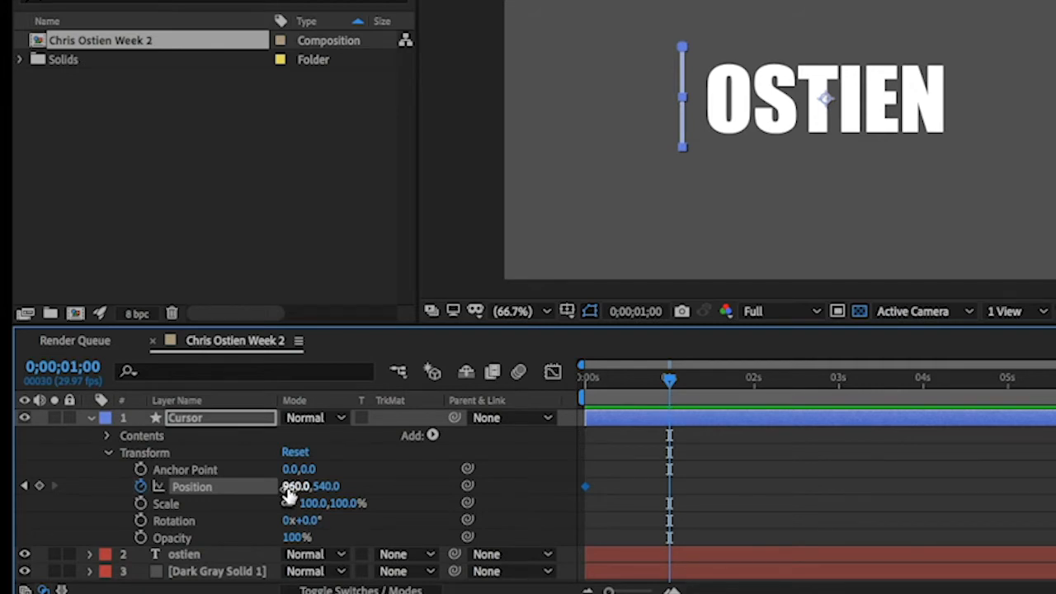
left_click_drag(290, 487, 1055, 524)
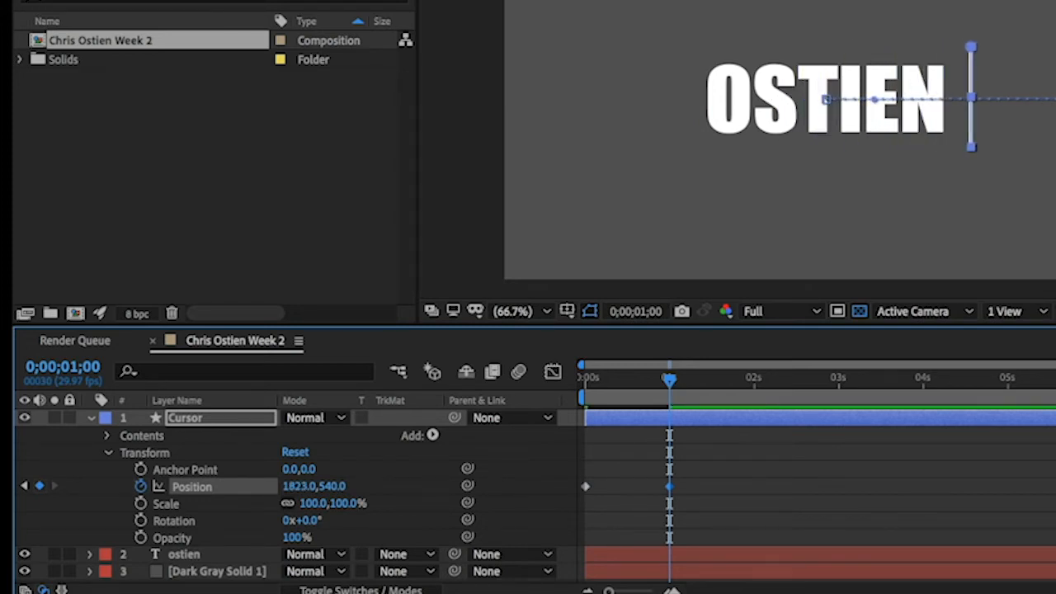
left_click(651, 382)
key("Home")
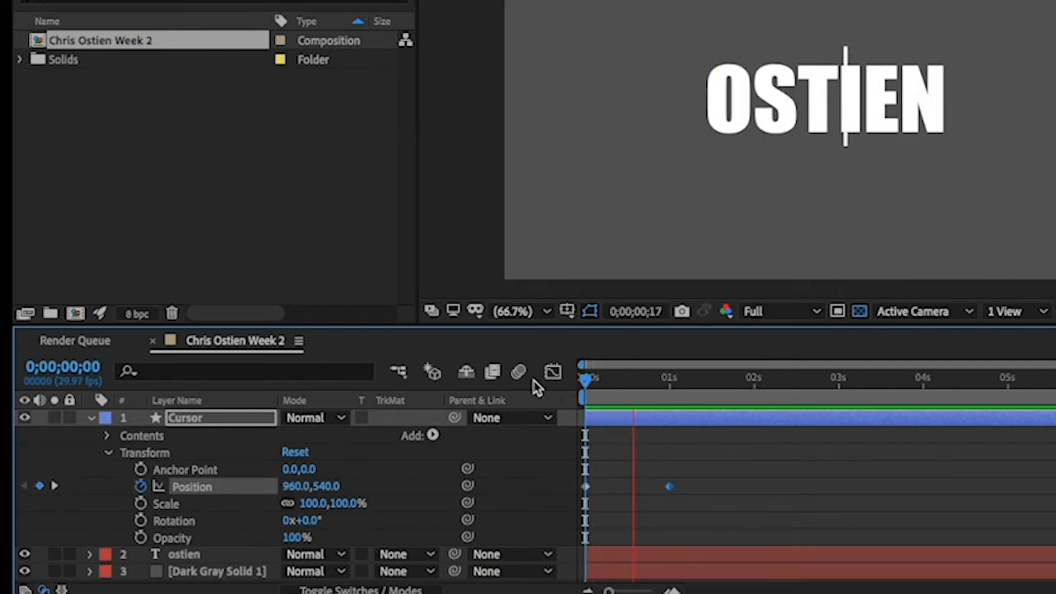
left_click_drag(591, 386, 551, 397)
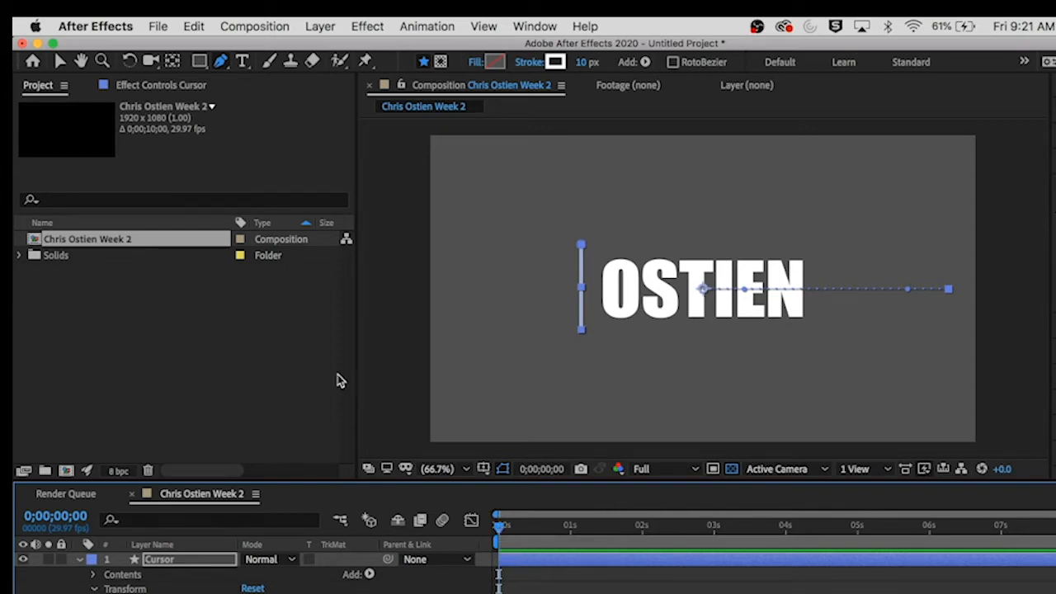
- With no layer selected, draw a white-filled rectangle that covers the cursor line and the whole title
left_click(199, 63)
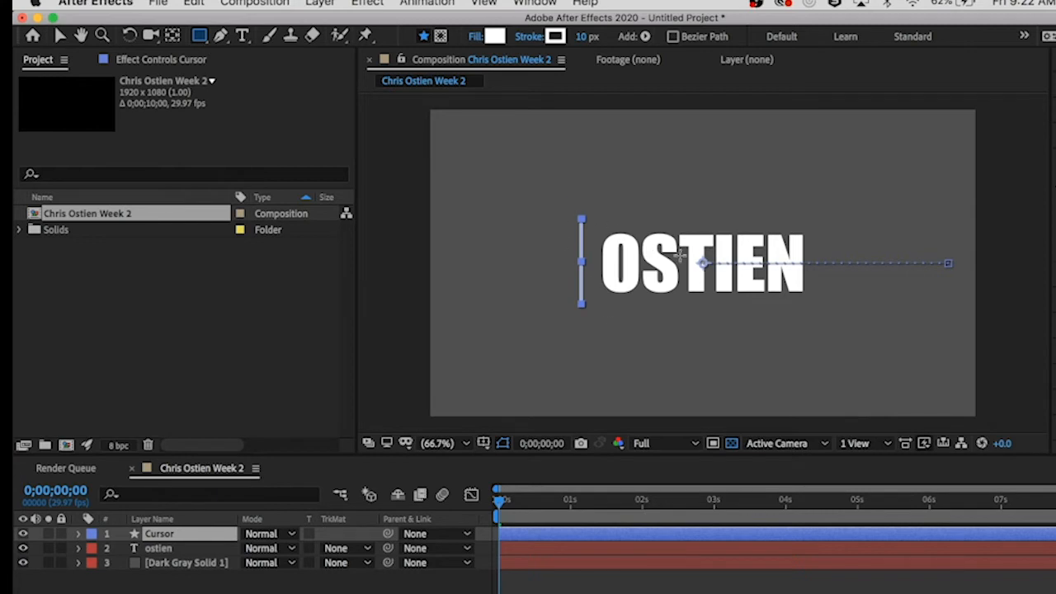
key("super+shift+a")
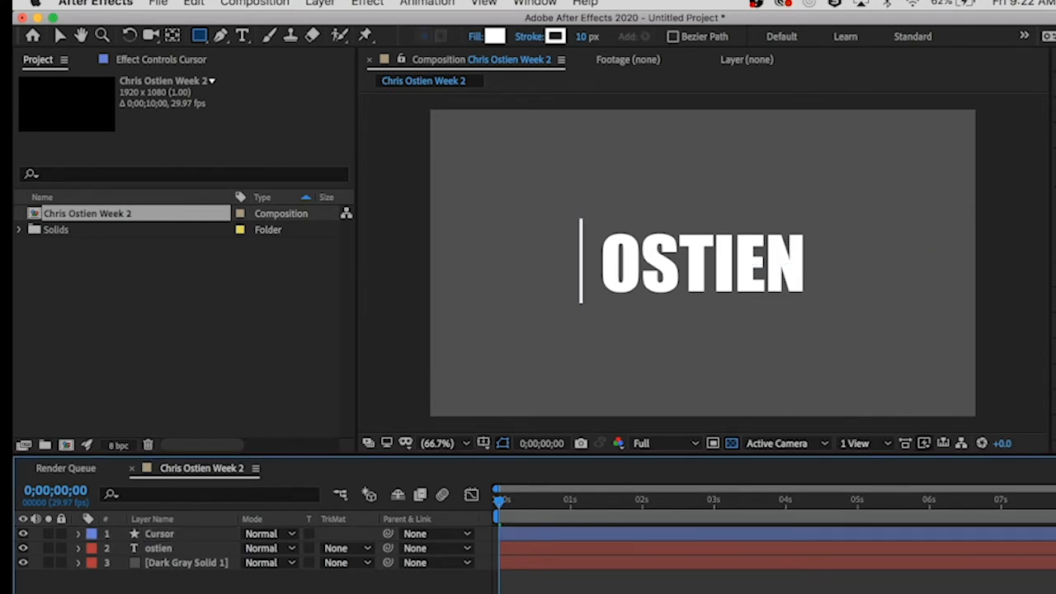
mouse_move(579, 214)
left_mouse_down()
mouse_move(810, 302)
mouse_move(816, 278)
mouse_move(818, 301)
left_mouse_up()
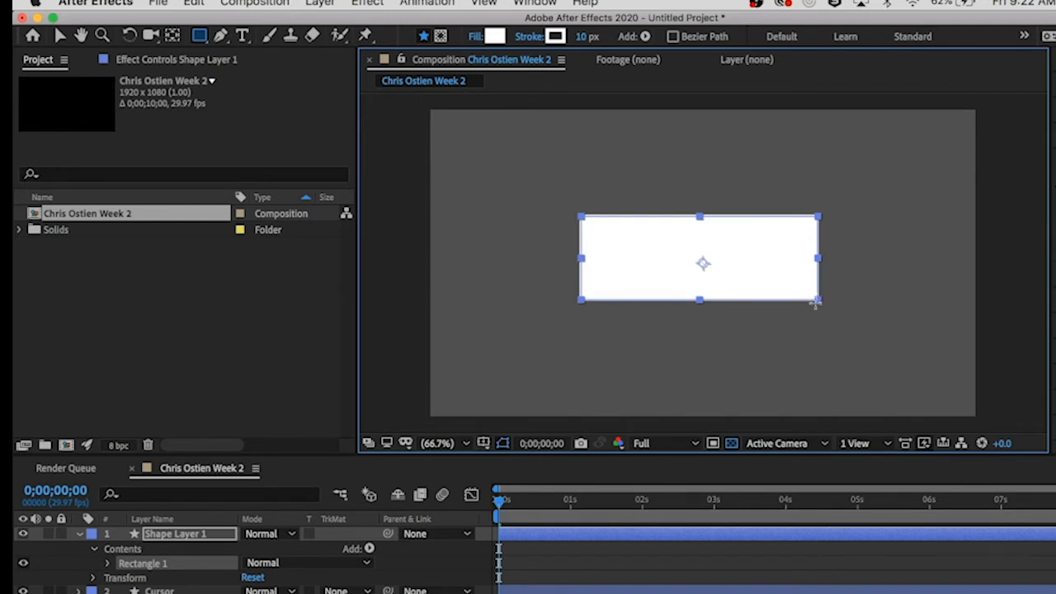
- Rename the new shape layer Rectangle and deselect it
left_click(165, 563)
left_click(172, 534)
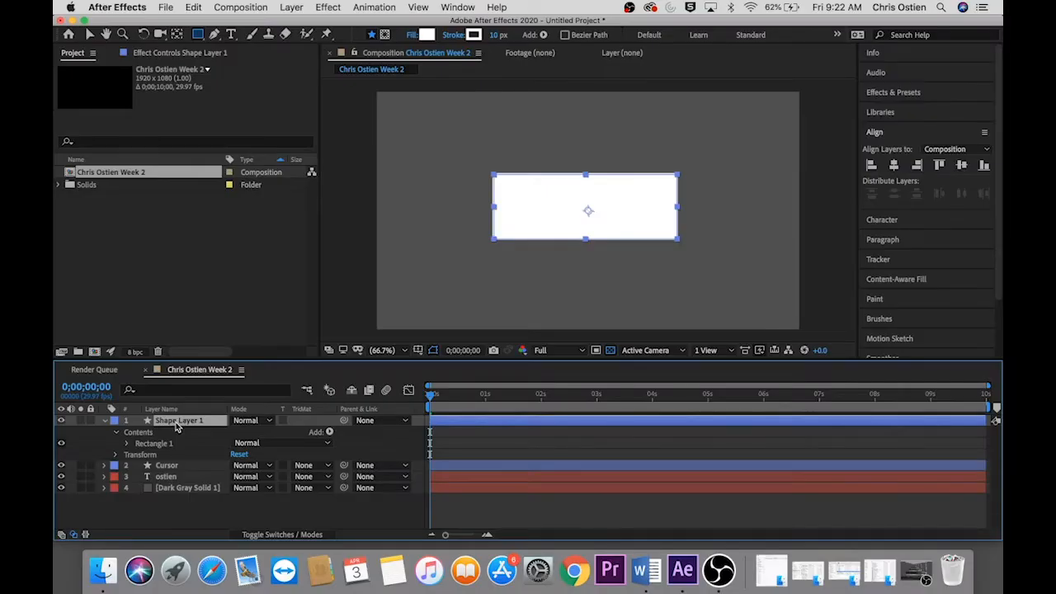
right_click(175, 426)
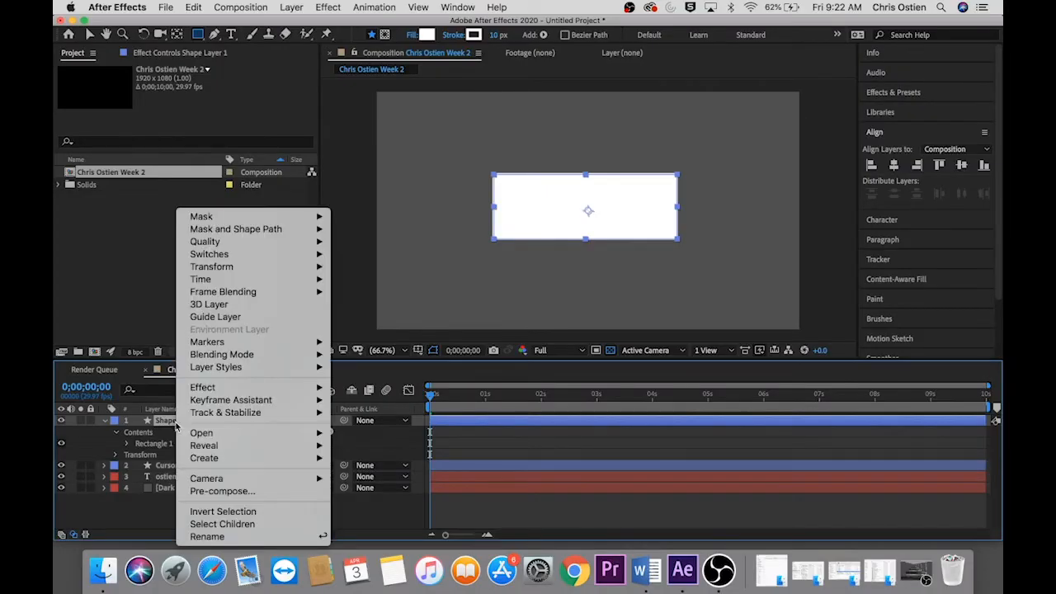
left_click(254, 537)
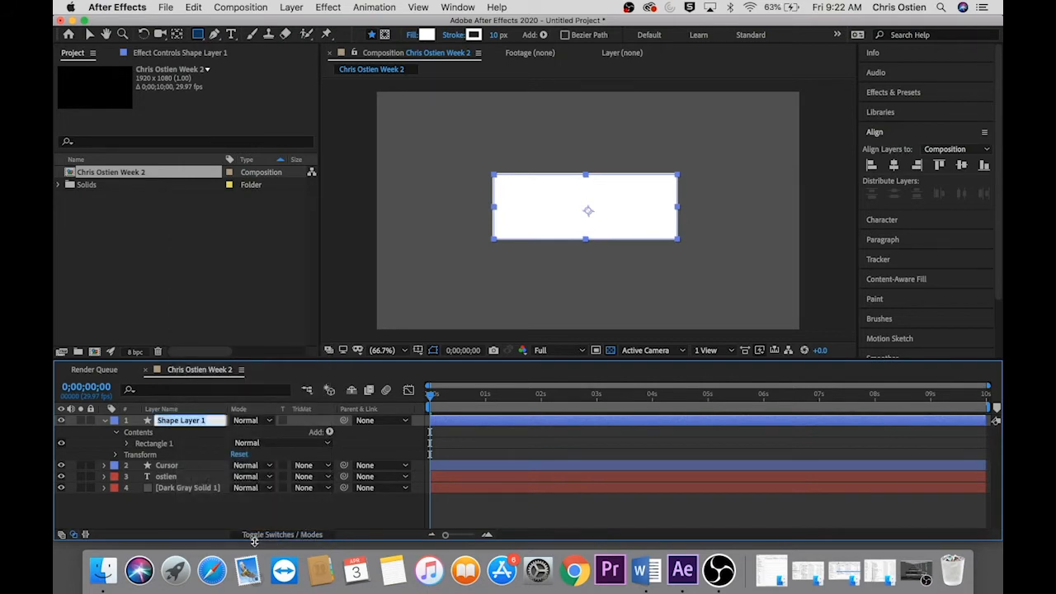
type("Rectangl")
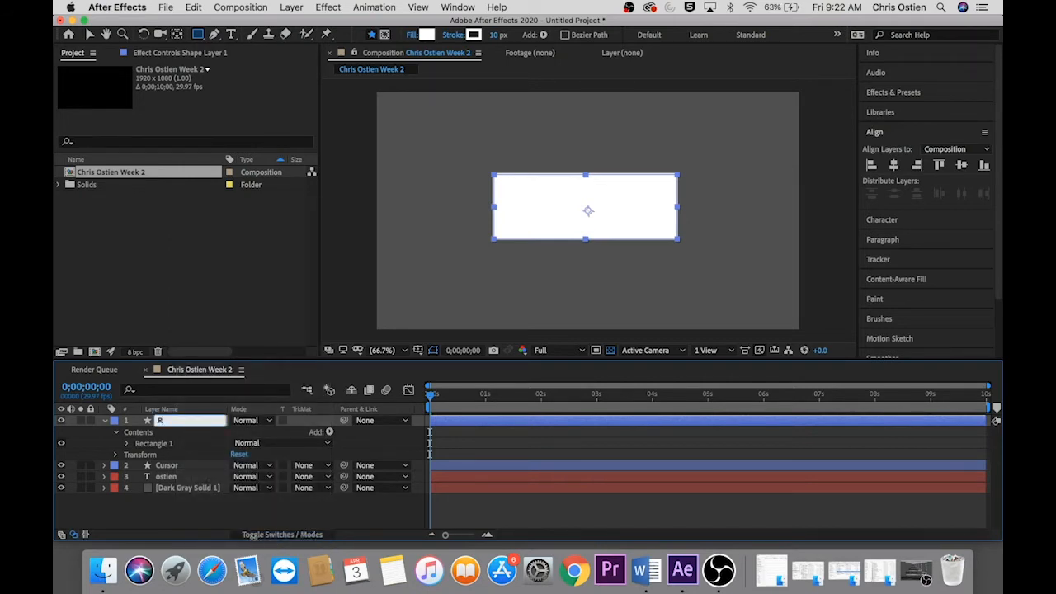
type("e")
left_click(201, 504)
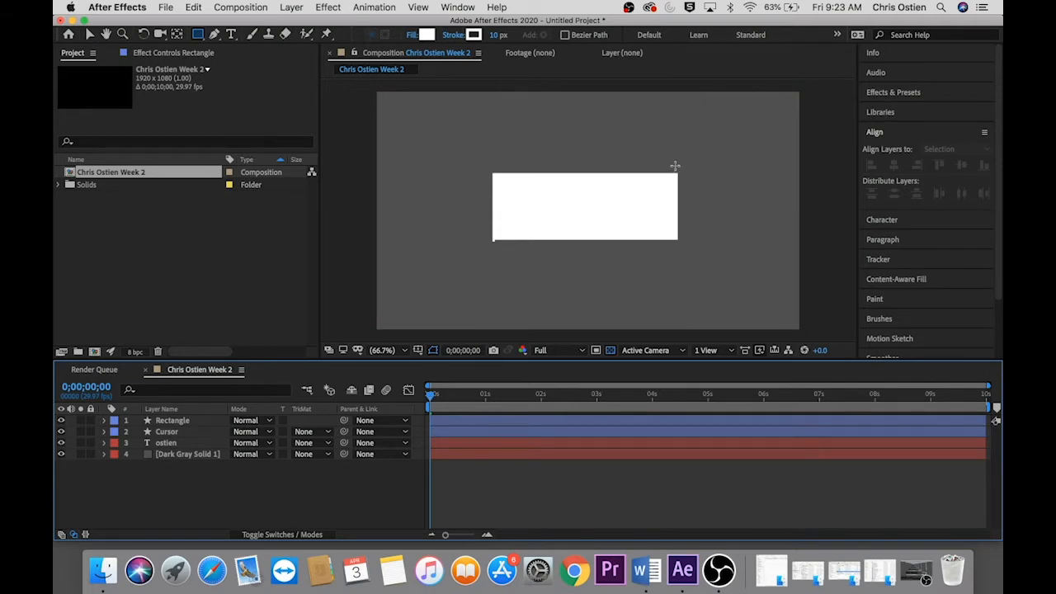
- Shift the Rectangle layer left to Position 130, 540 so its right edge lines up with the cursor line
left_click(104, 420)
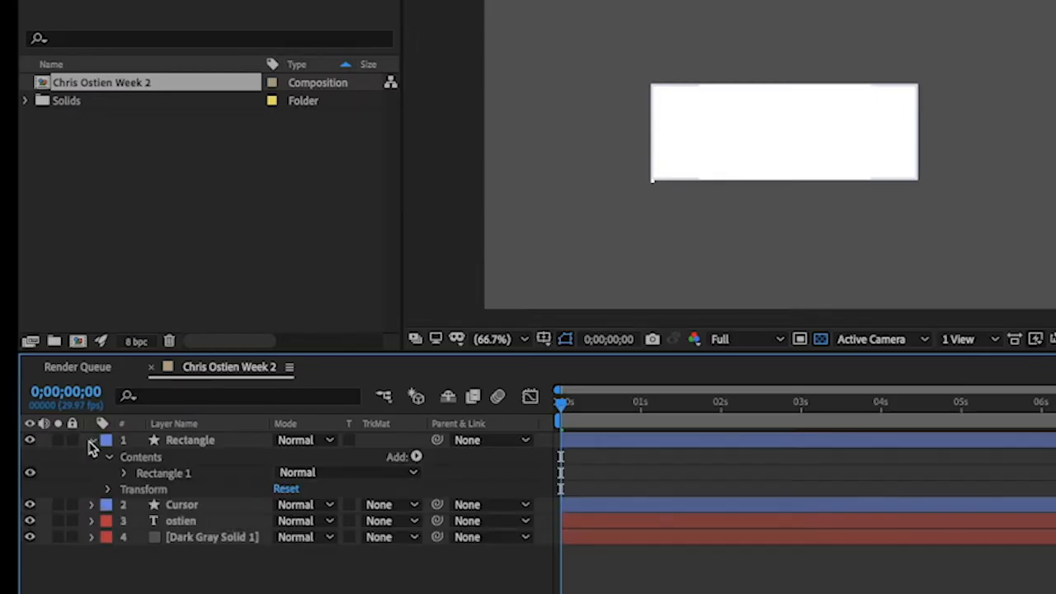
left_click(107, 490)
left_click_drag(281, 521, 23, 492)
left_click_drag(281, 522, 22, 489)
left_click_drag(280, 523, 21, 477)
left_click_drag(283, 520, 151, 489)
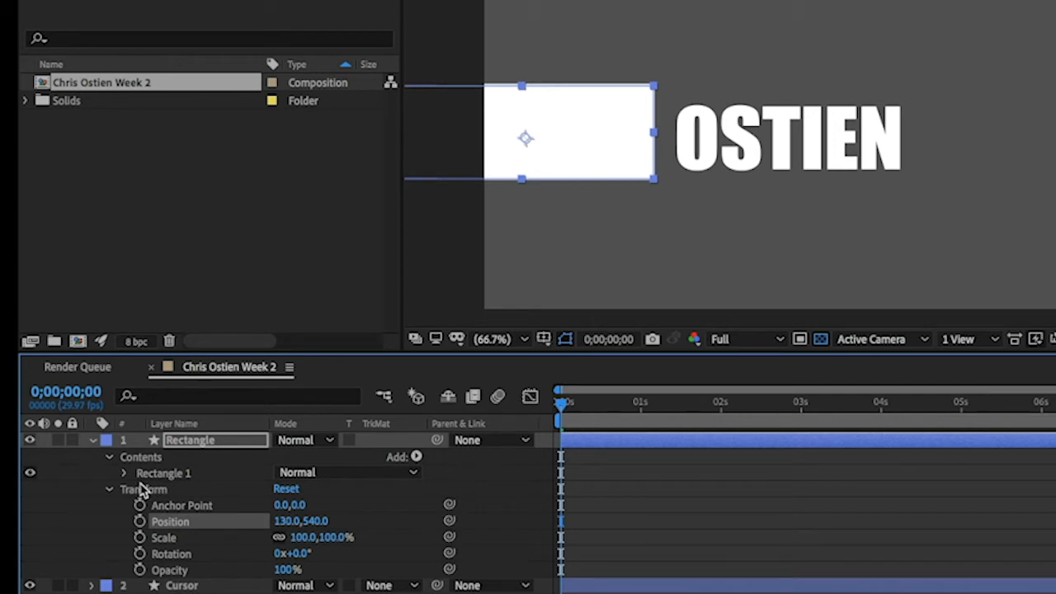
left_click(92, 440)
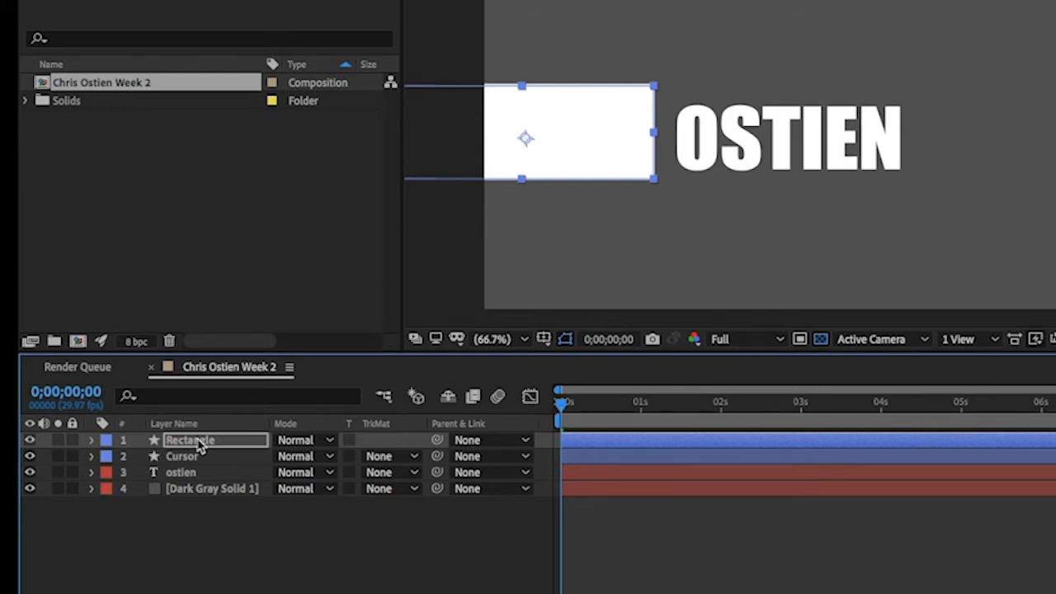
- Parent the Rectangle layer to the Cursor layer and scrub the timeline to check that they move together
left_click(477, 441)
left_click(523, 506)
left_click_drag(580, 415, 514, 443)
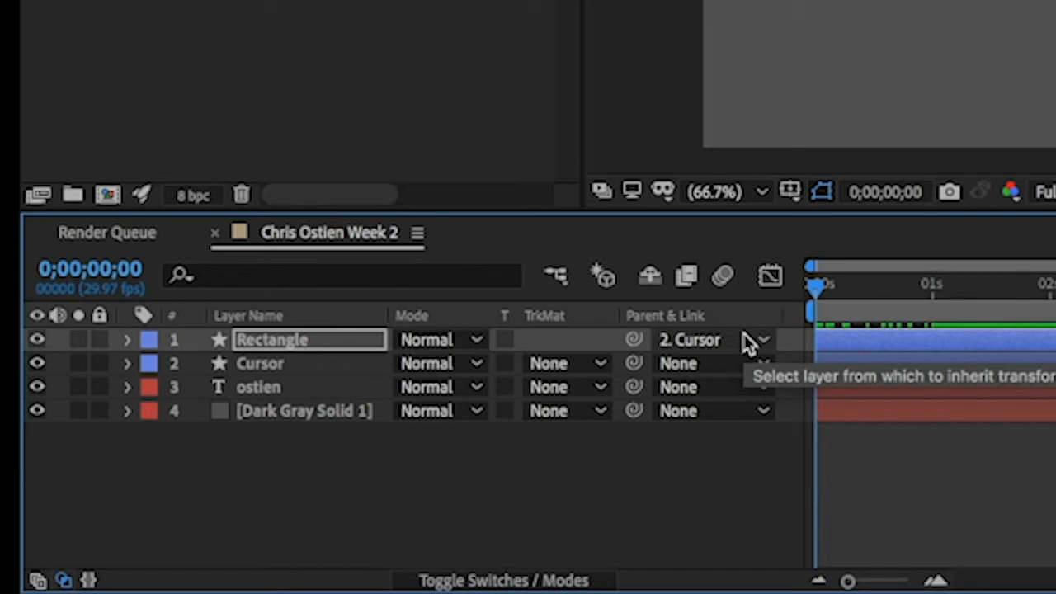
- Move the Cursor layer above the Rectangle layer and check the order of the layers beneath it
left_click(309, 441)
left_click_drag(271, 367, 297, 326)
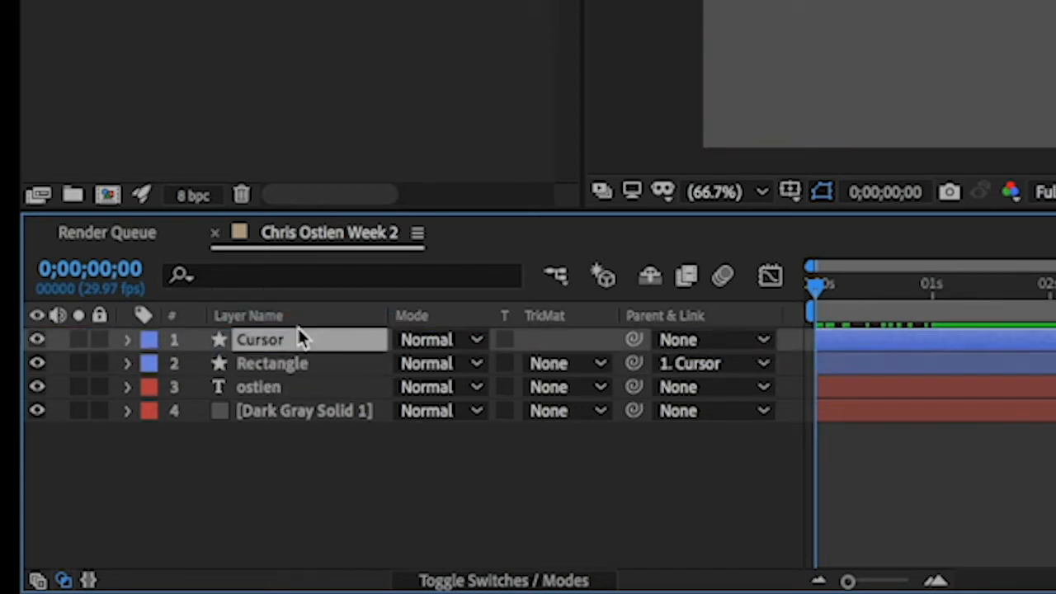
left_click(272, 366)
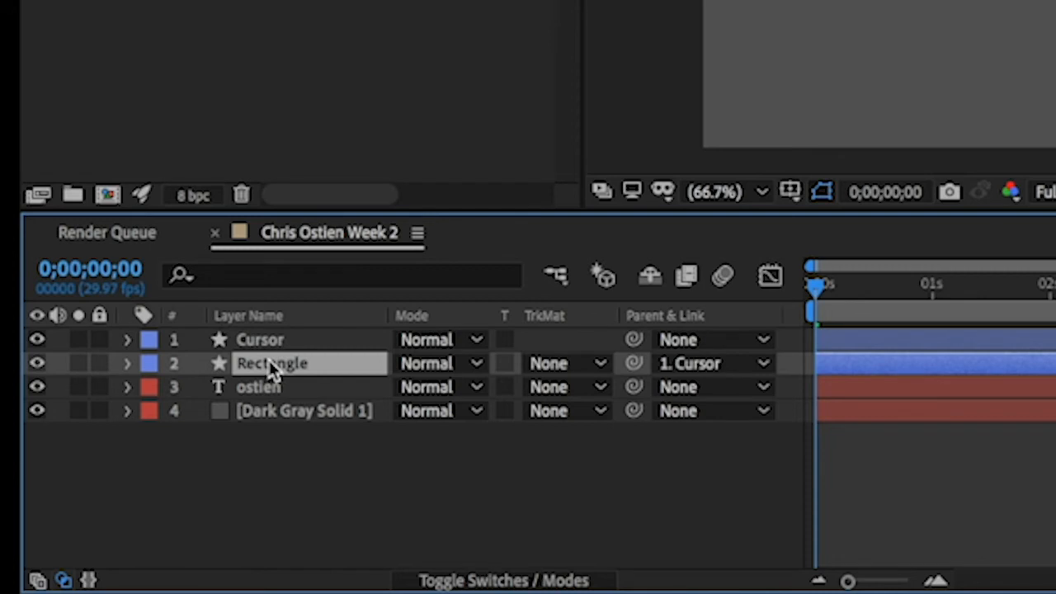
left_click(275, 397)
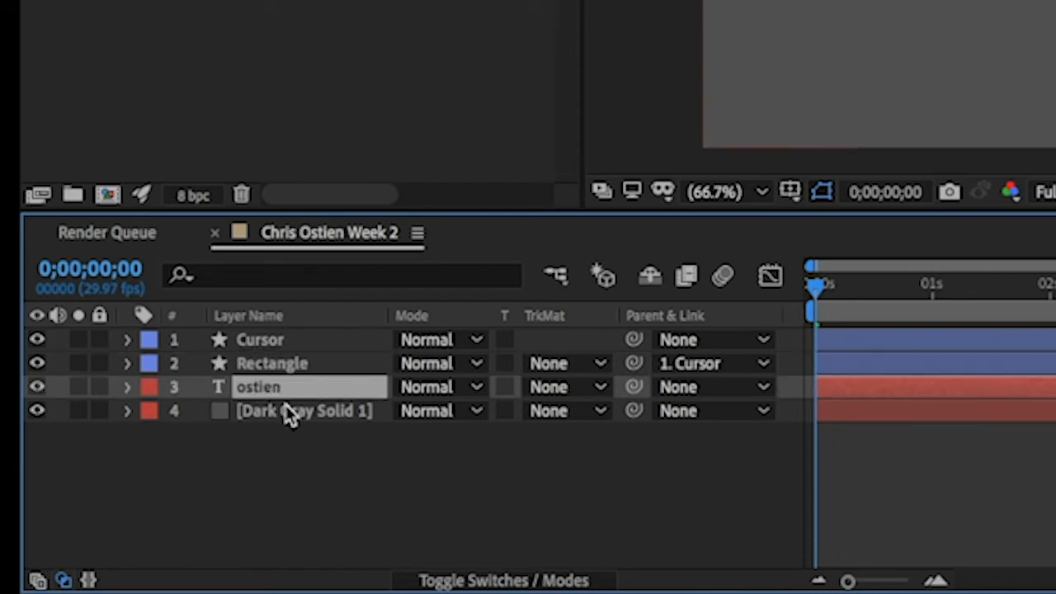
left_click(283, 409)
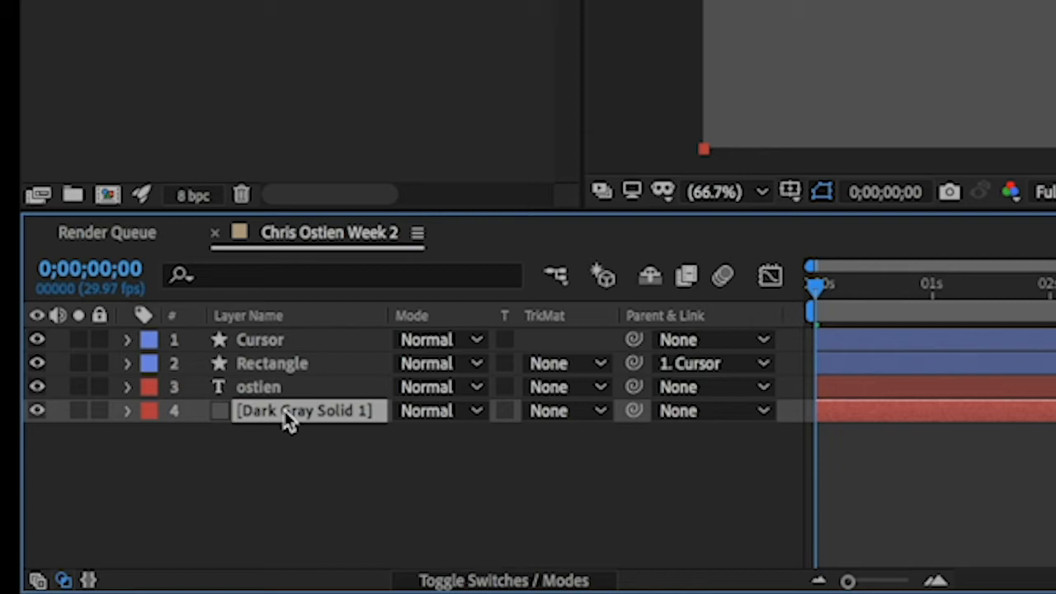
- Set the title text layer's track matte to Alpha Matte "Rectangle"
left_click(276, 391)
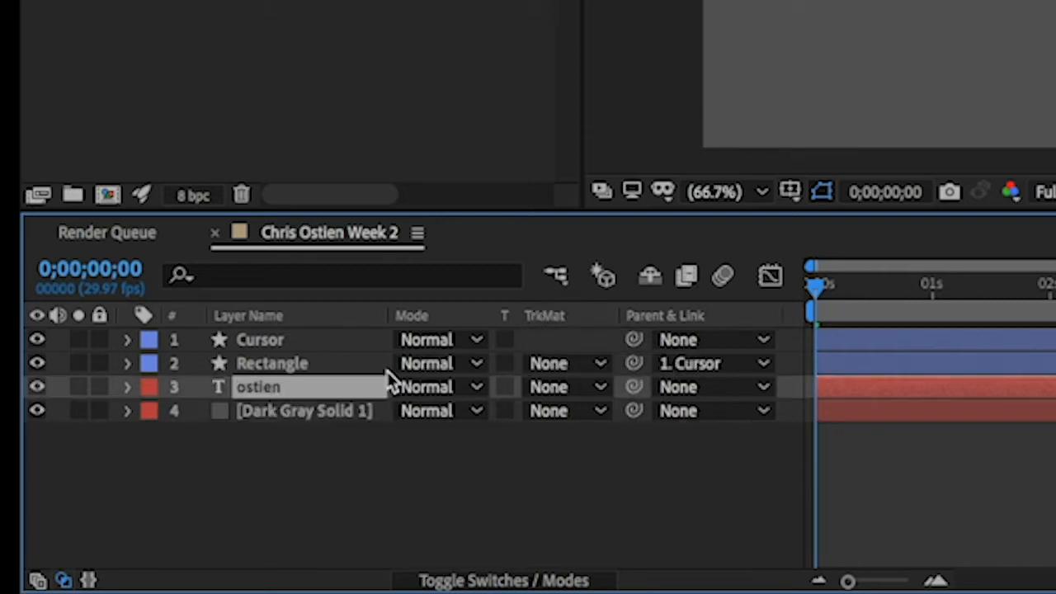
left_click(548, 388)
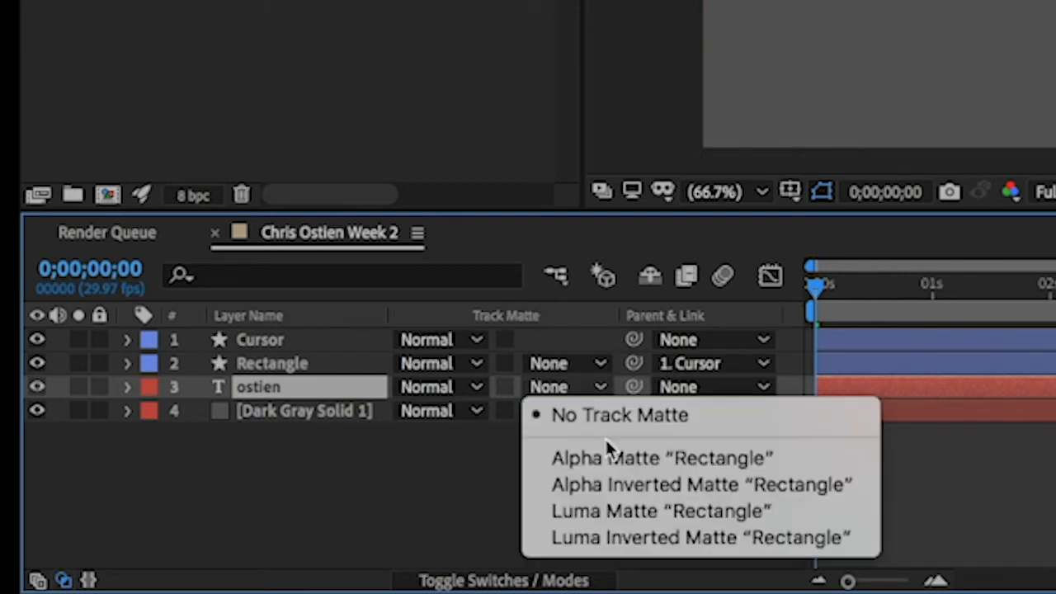
left_click(601, 461)
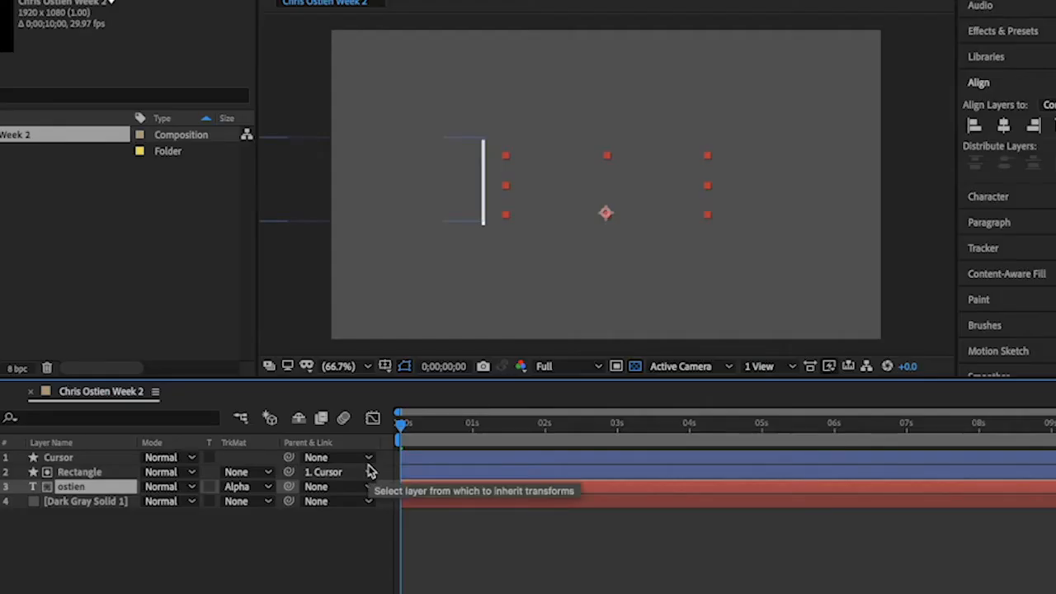
- Play the animation from the start several times to check how the cursor line reveals the text
key("space")
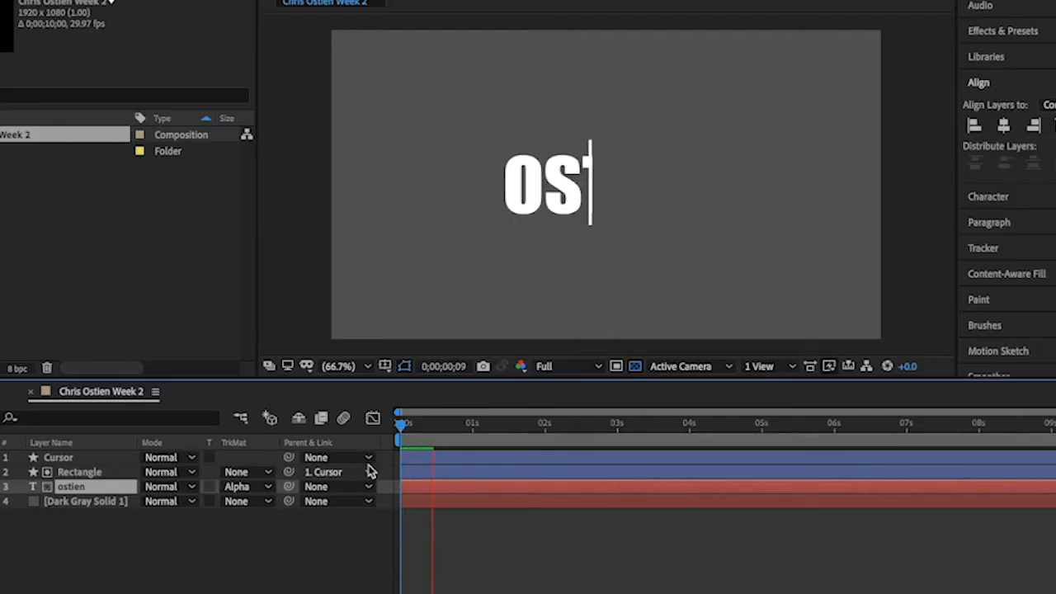
left_click_drag(506, 429, 393, 434)
key("space")
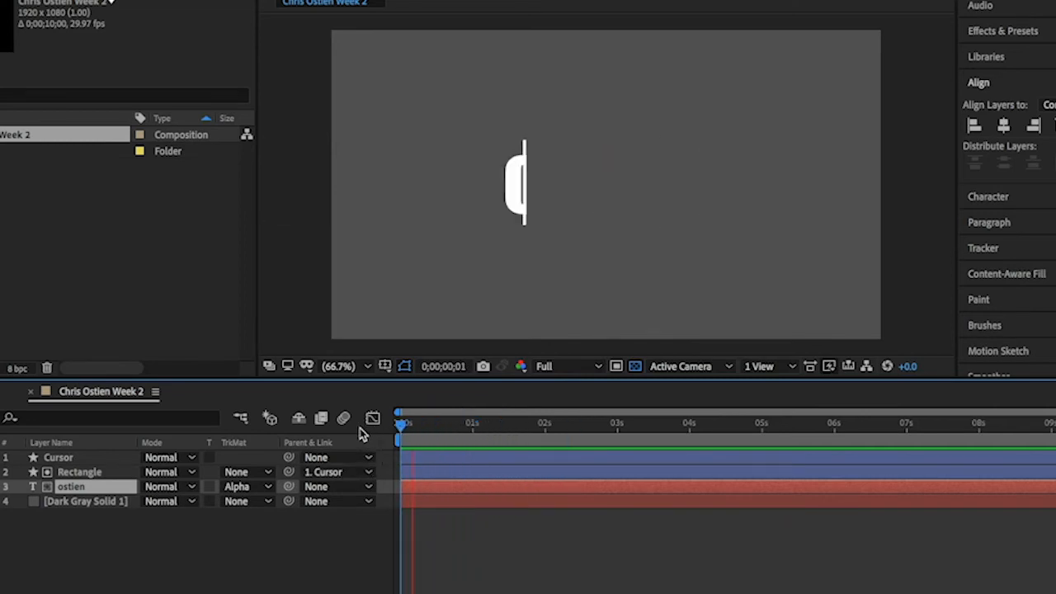
key("space")
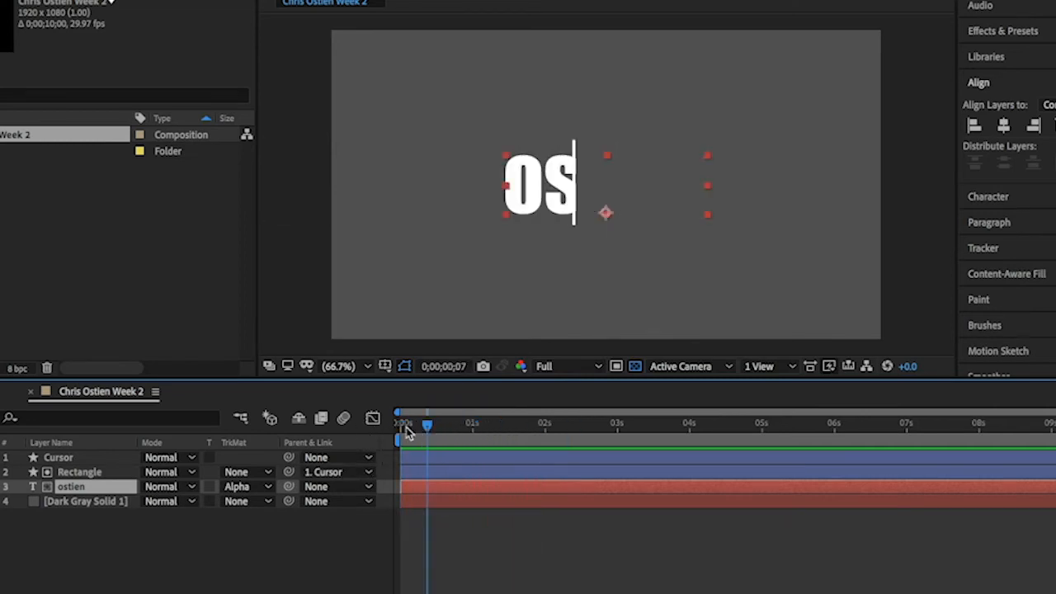
key("Home")
key("space")
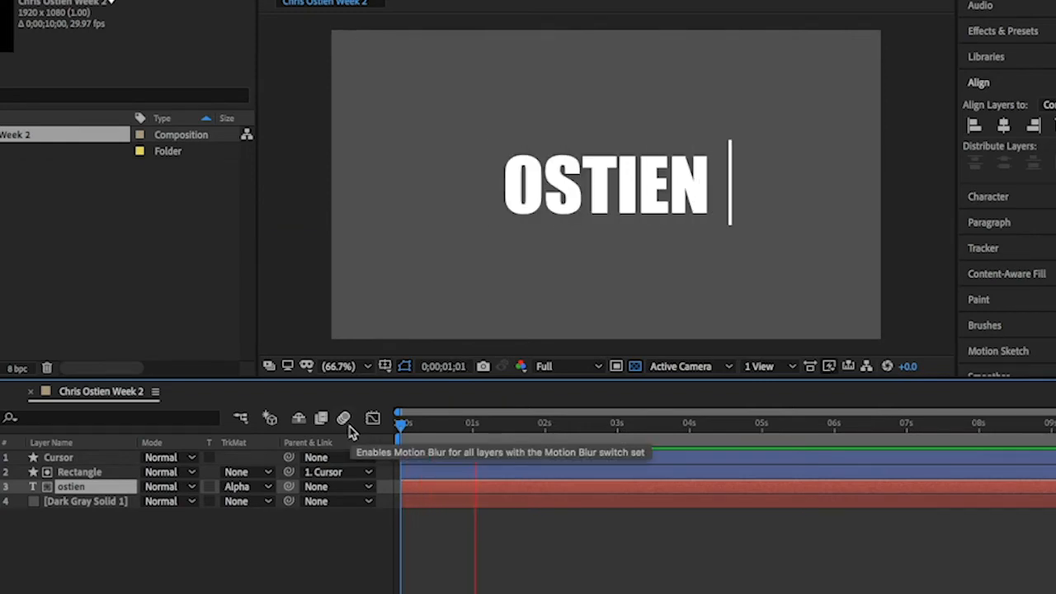
key("space")
left_click_drag(417, 425, 363, 429)
key("space")
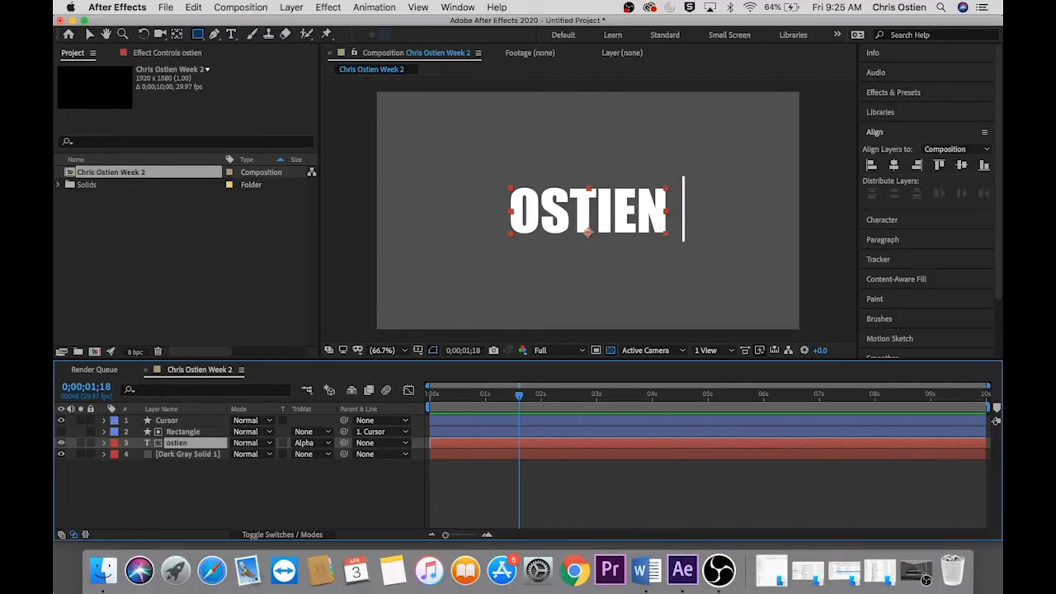
- Create a new composition named Comp 2 with the HDTV 1080 29.97 preset and a 10-second duration
left_click(88, 274)
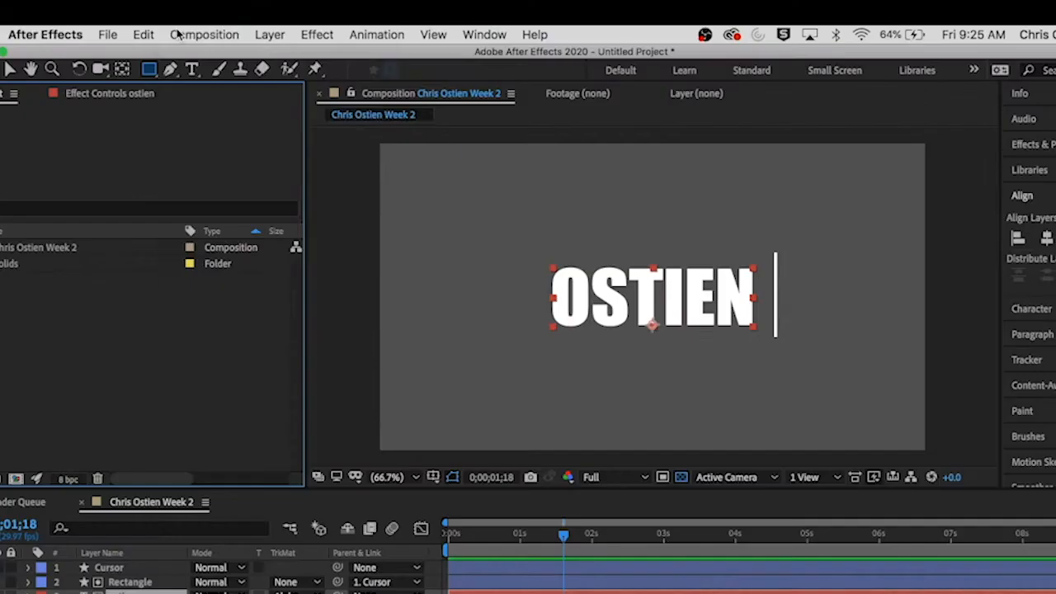
left_click(240, 7)
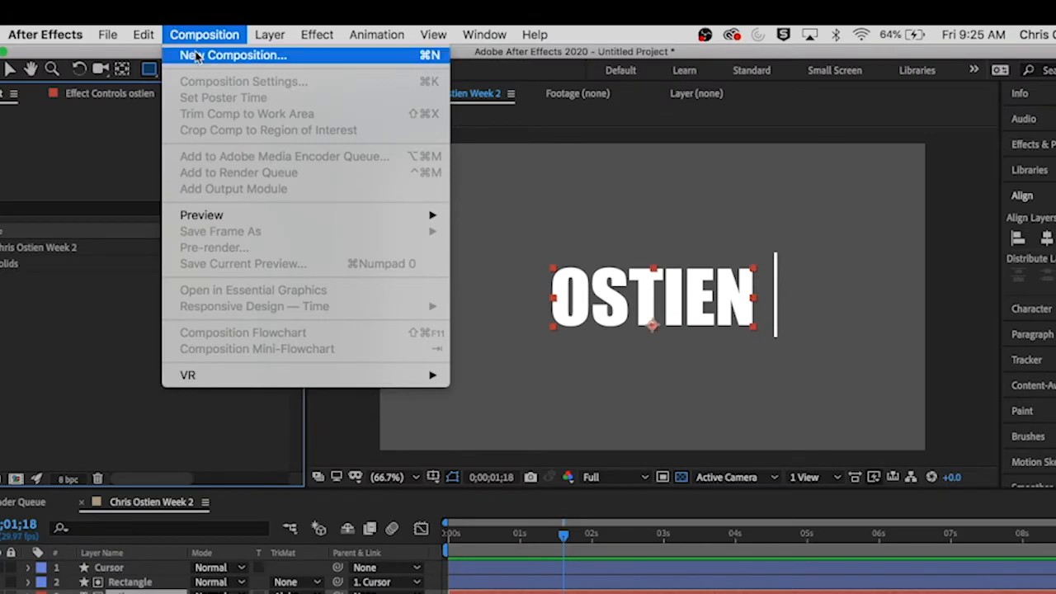
left_click(239, 22)
left_click(465, 171)
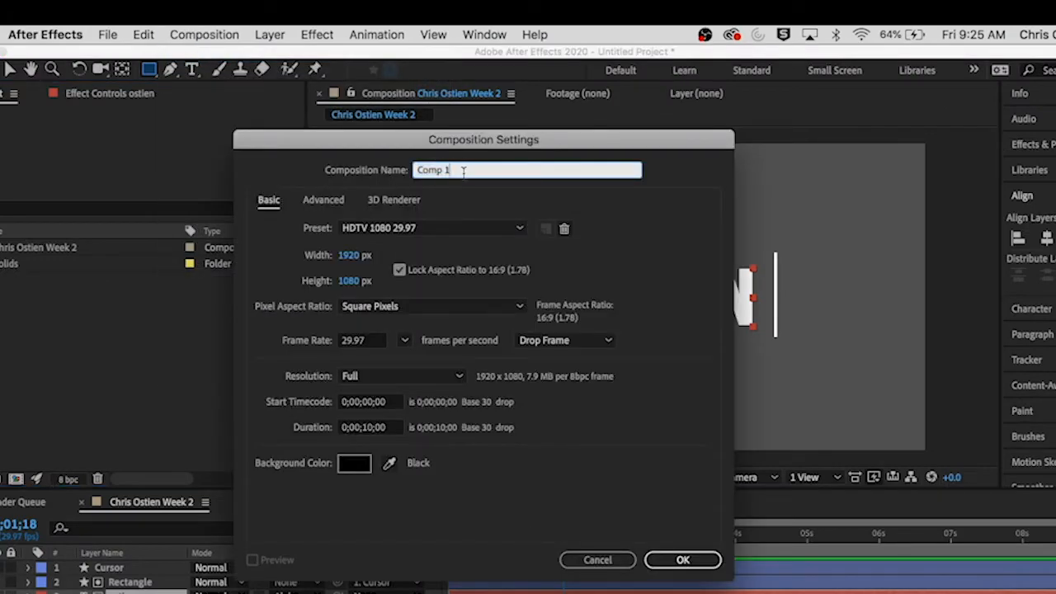
type("2")
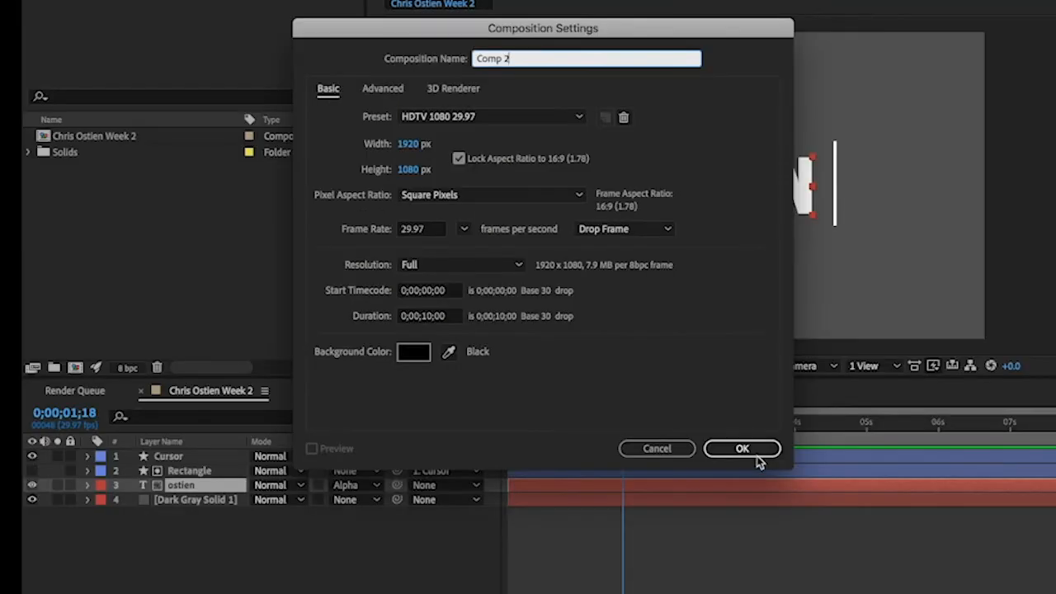
left_click(697, 564)
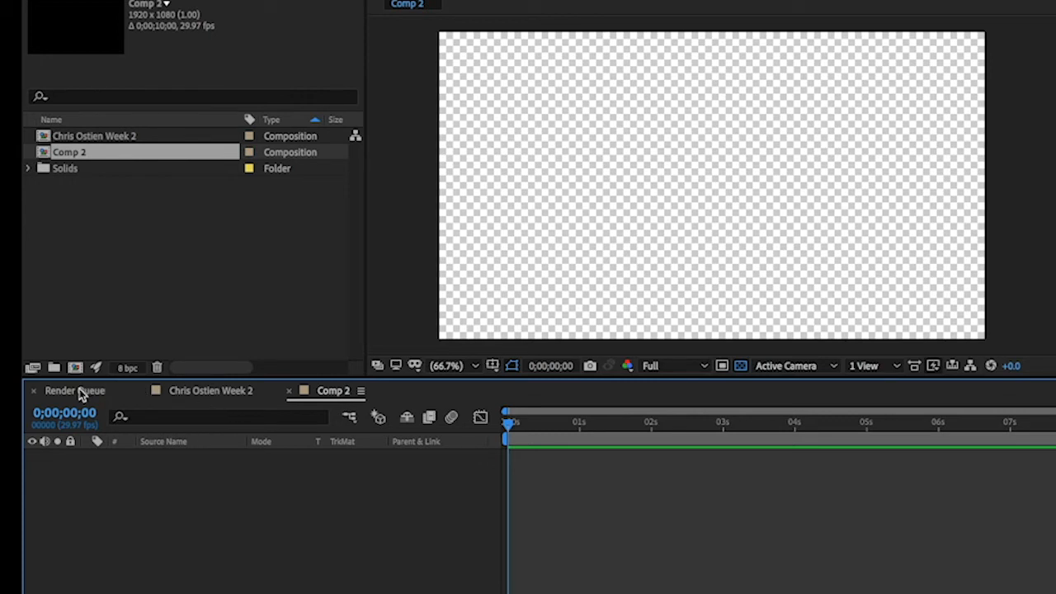
left_click(206, 394)
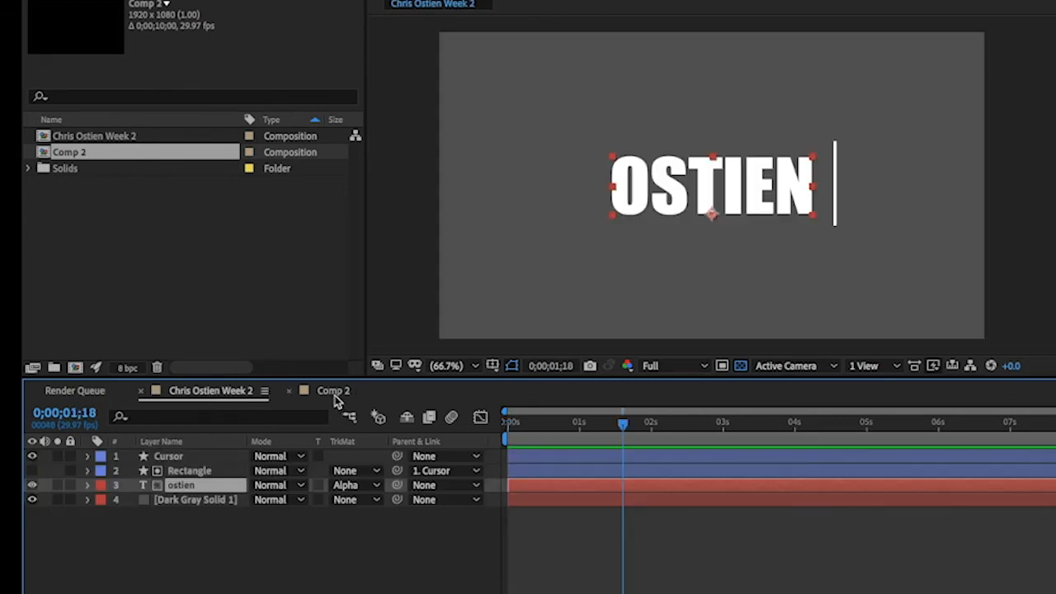
left_click(336, 396)
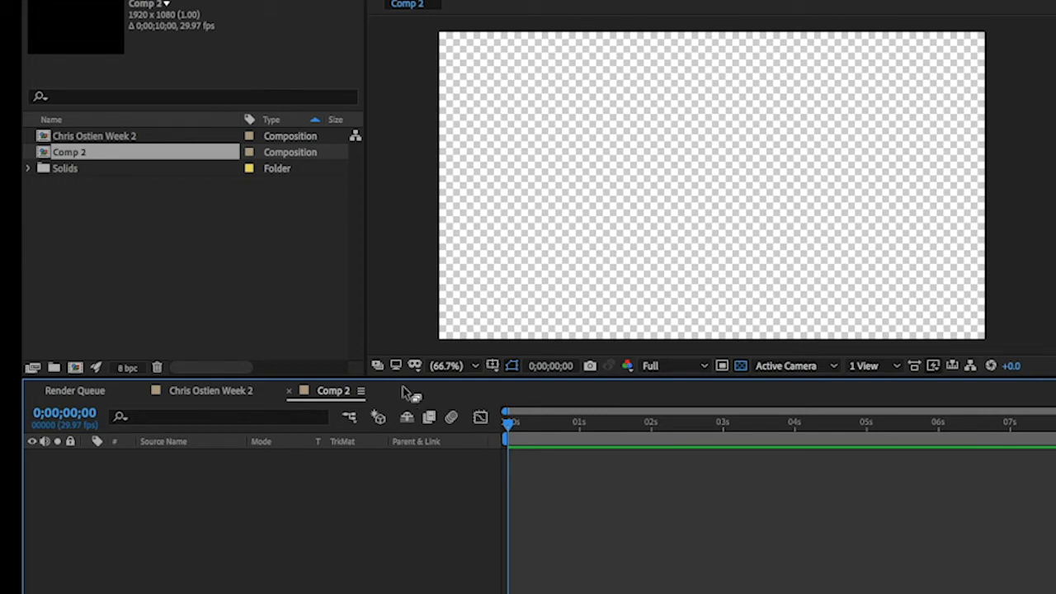
left_click(216, 392)
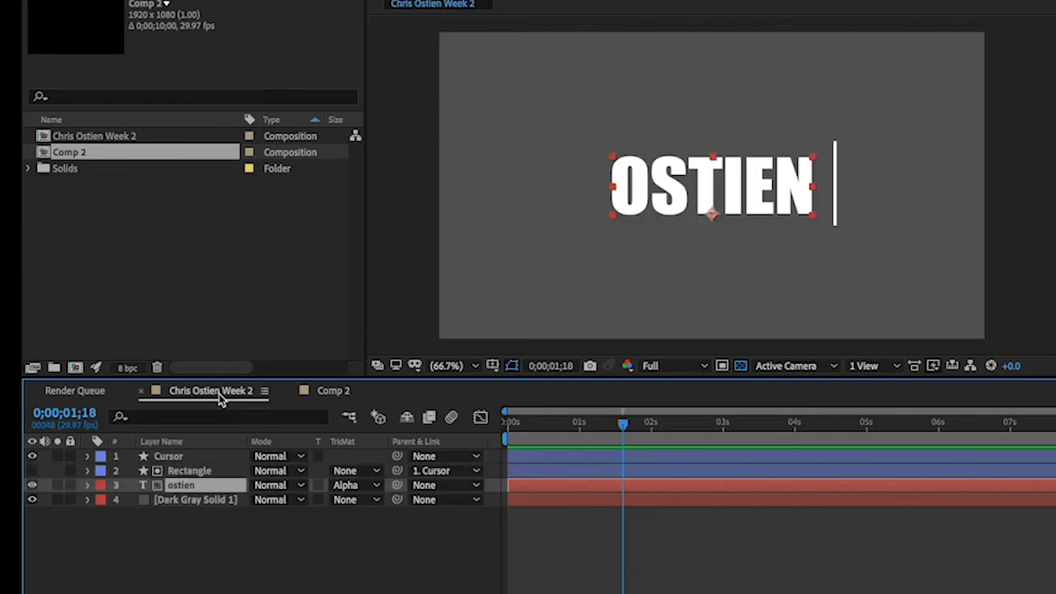
left_click(340, 393)
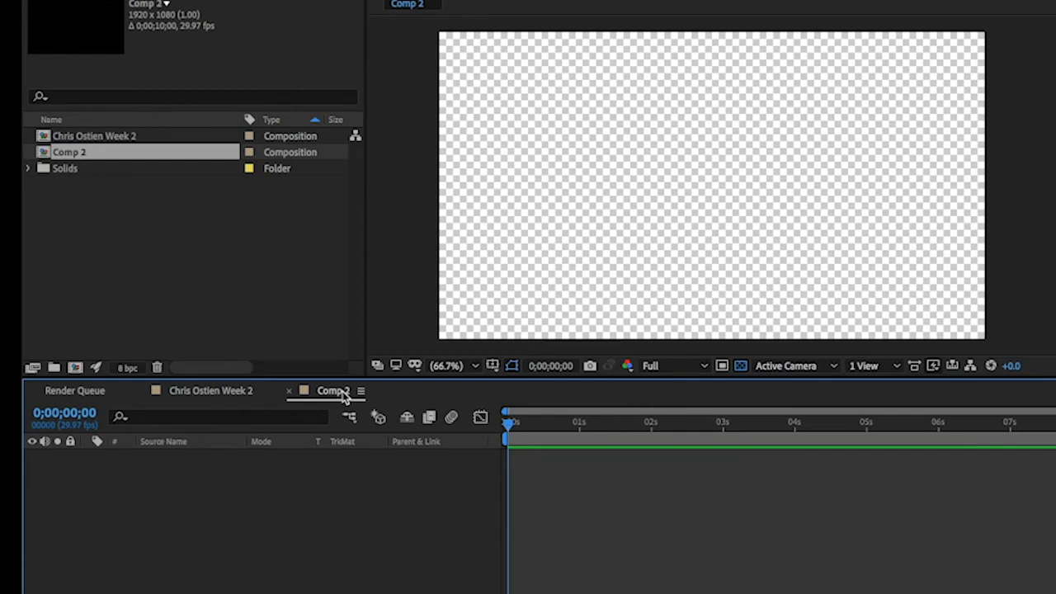
- Copy the title text and Dark Gray Solid 1 layers from the Week 2 composition into Comp 2 and deselect them
left_click(219, 393)
left_click(208, 560)
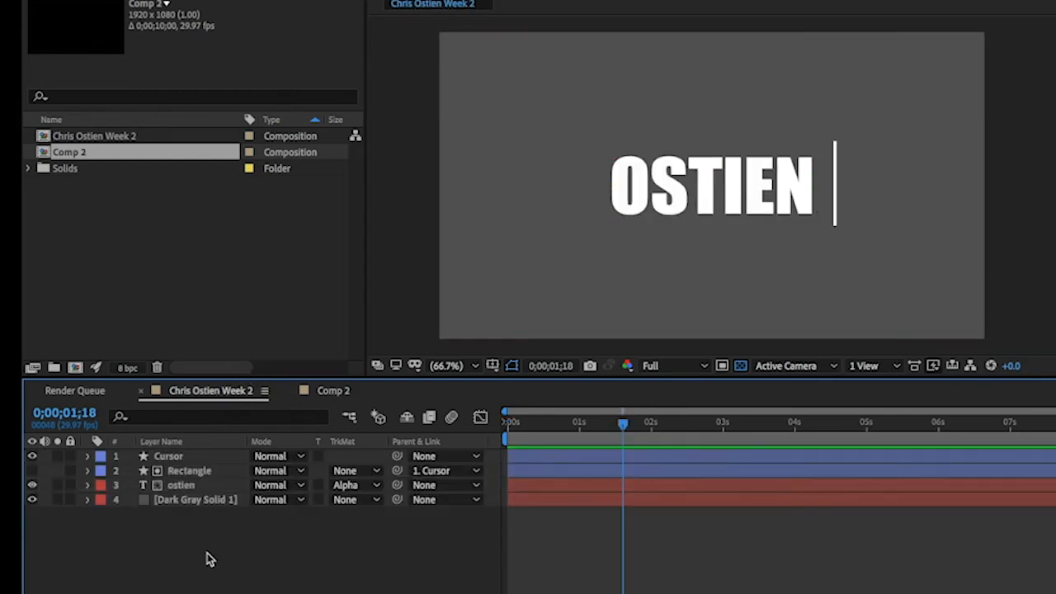
left_click(186, 488)
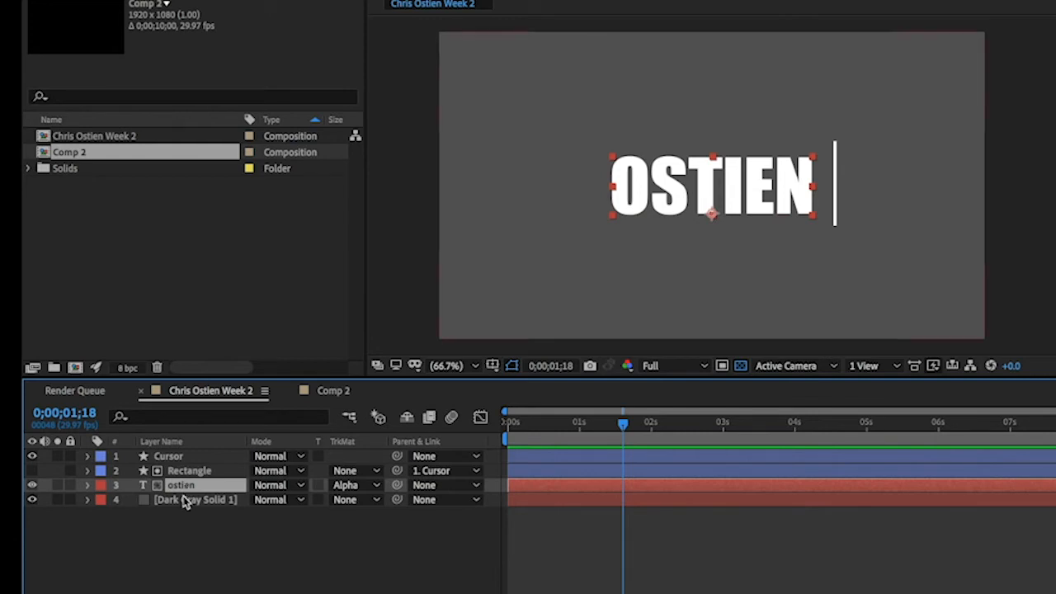
left_click(189, 502, "shift")
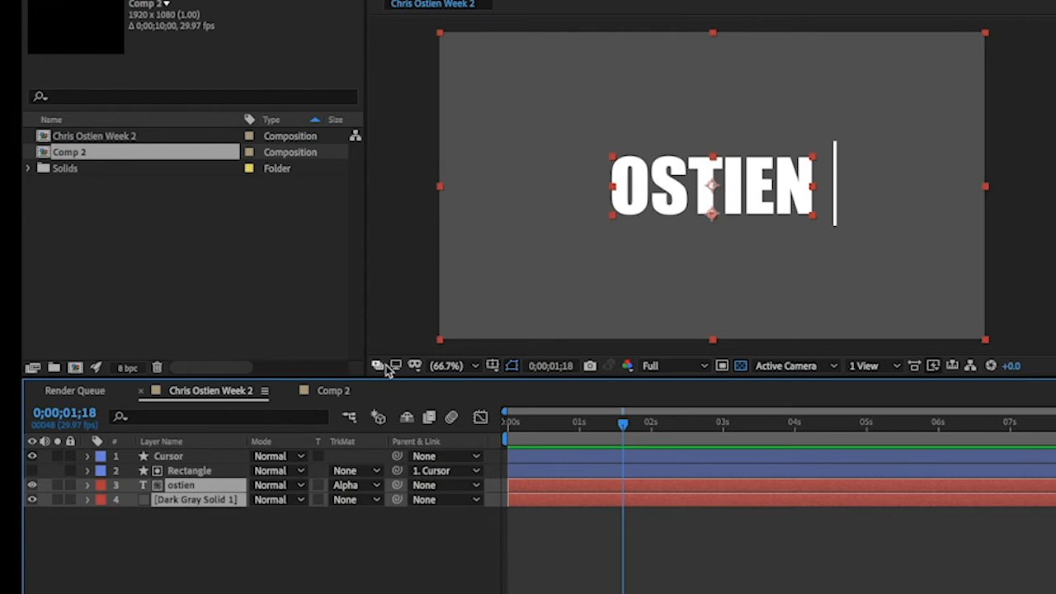
left_click(330, 390)
key("ctrl+v")
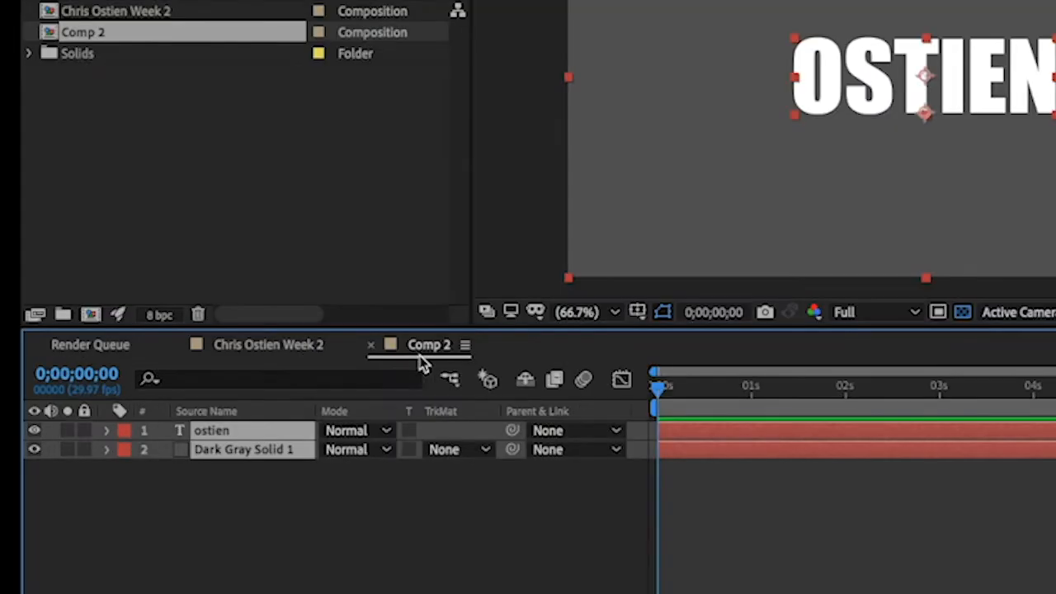
left_click(345, 534)
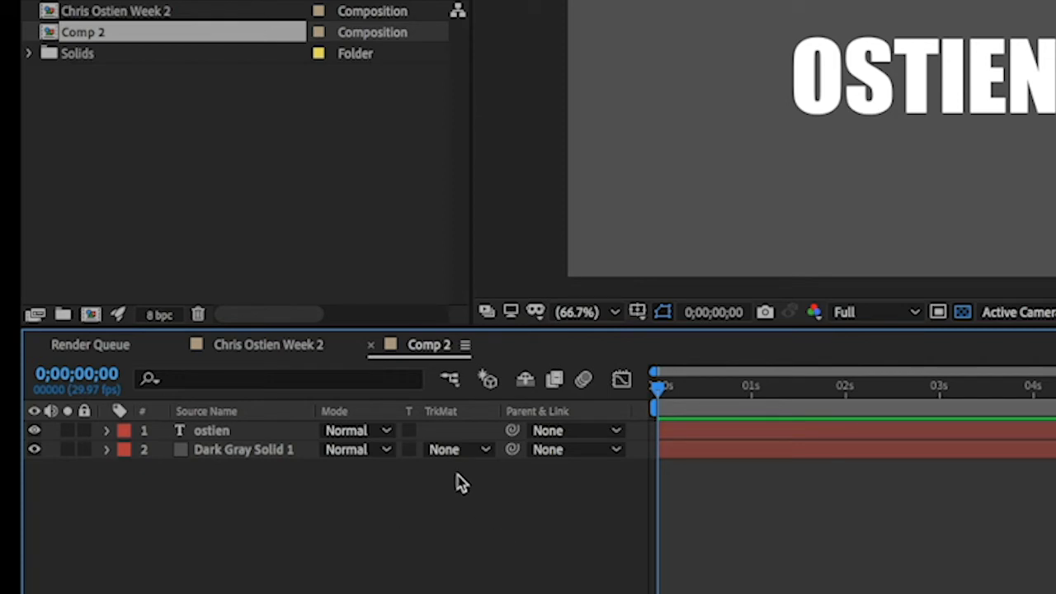
- Try the text layer as an alpha matte for Dark Gray Solid 1, remove the matte and turn the text layer's visibility back on
left_click(458, 451)
left_click(452, 506)
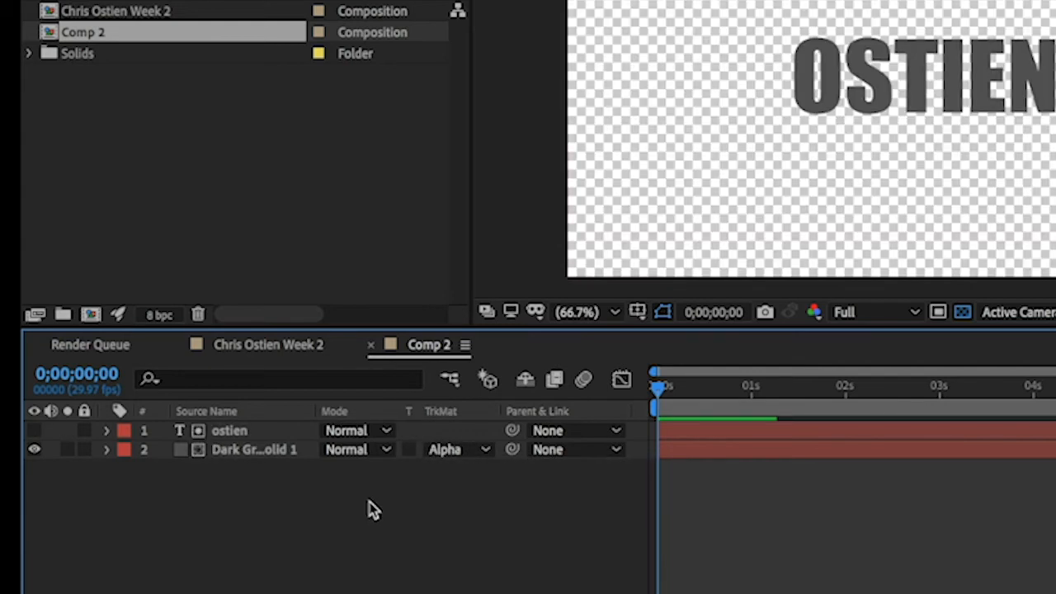
left_click(452, 456)
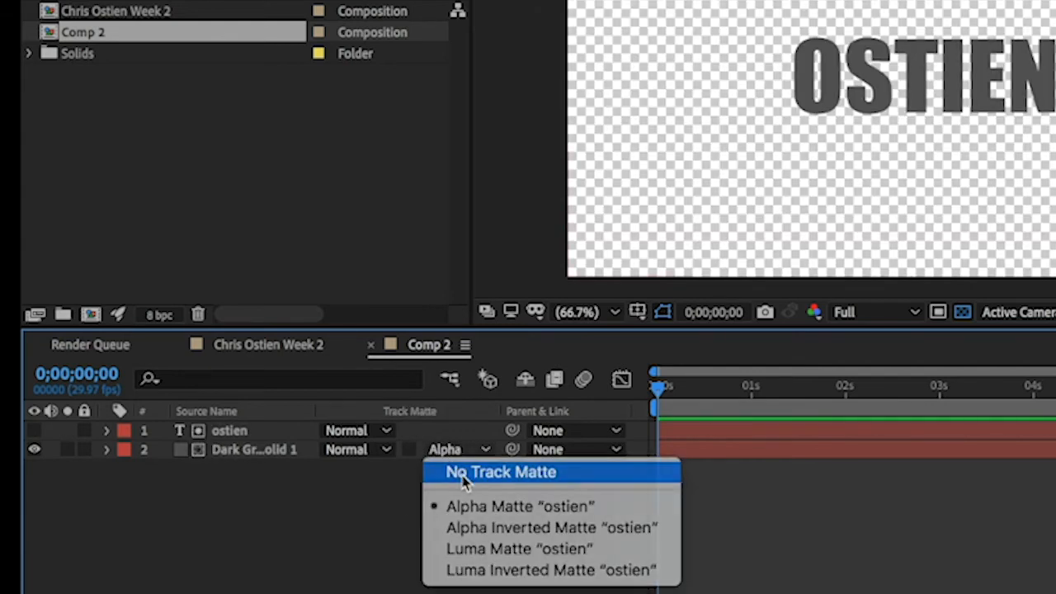
left_click(462, 471)
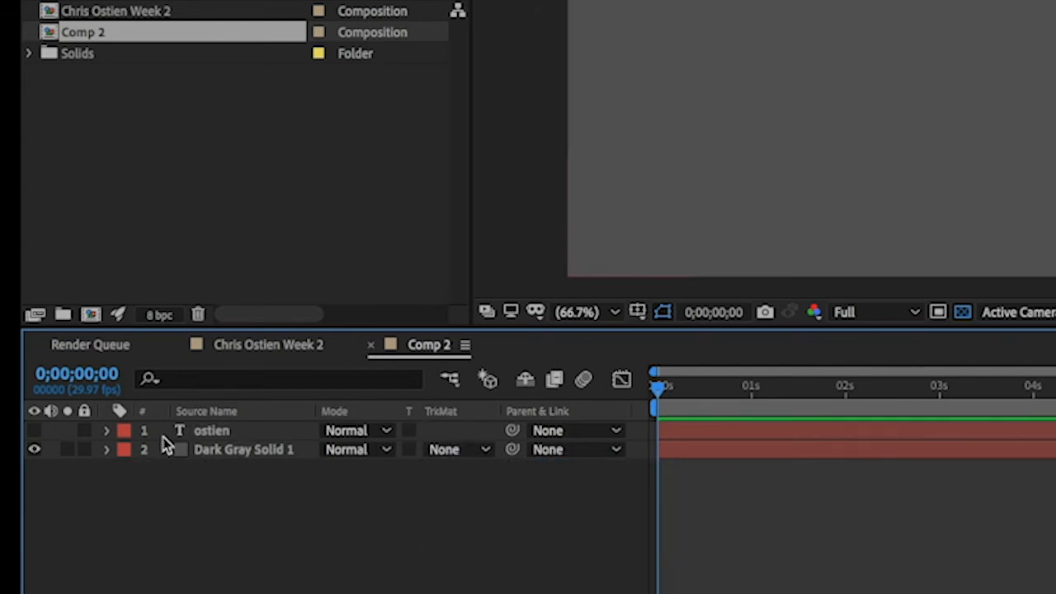
left_click(207, 432)
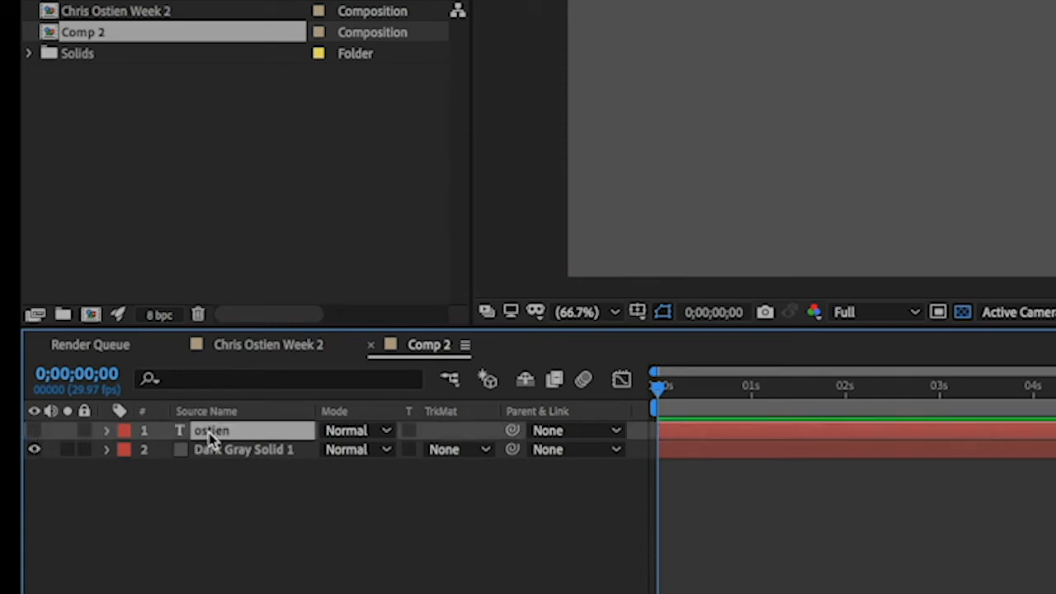
left_click(34, 430)
left_click(225, 491)
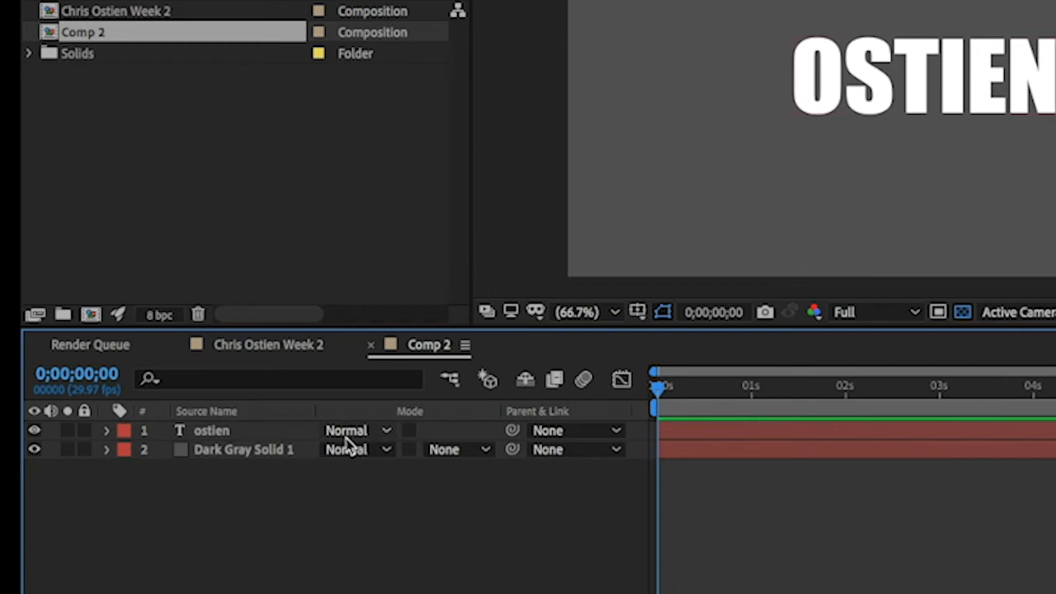
left_click(347, 445)
left_click(259, 497)
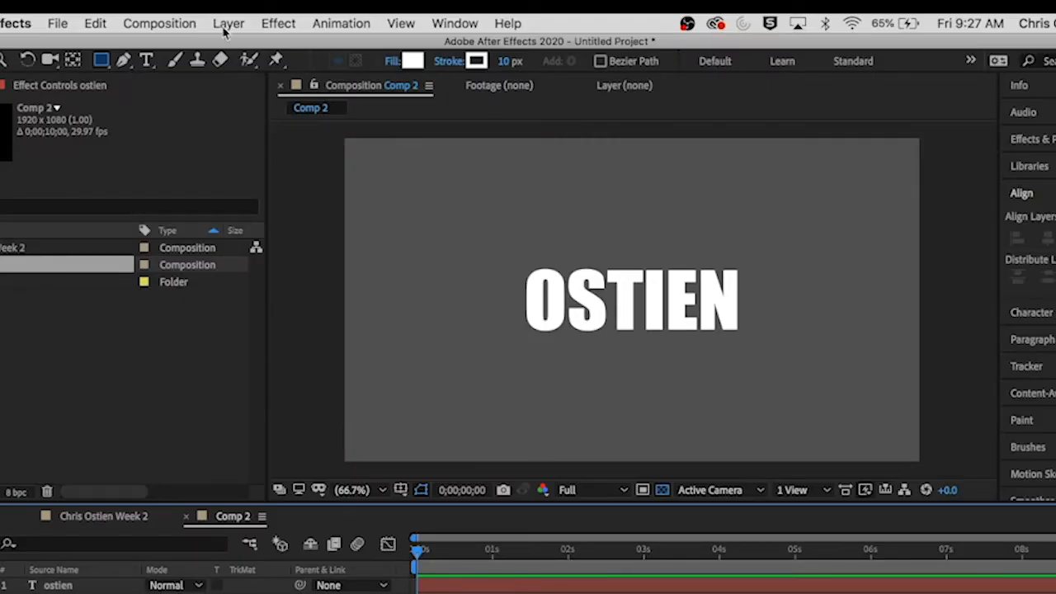
- Add a new 1920 x 1080 solid layer in white (FFFFFF) to Comp 2
left_click(228, 24)
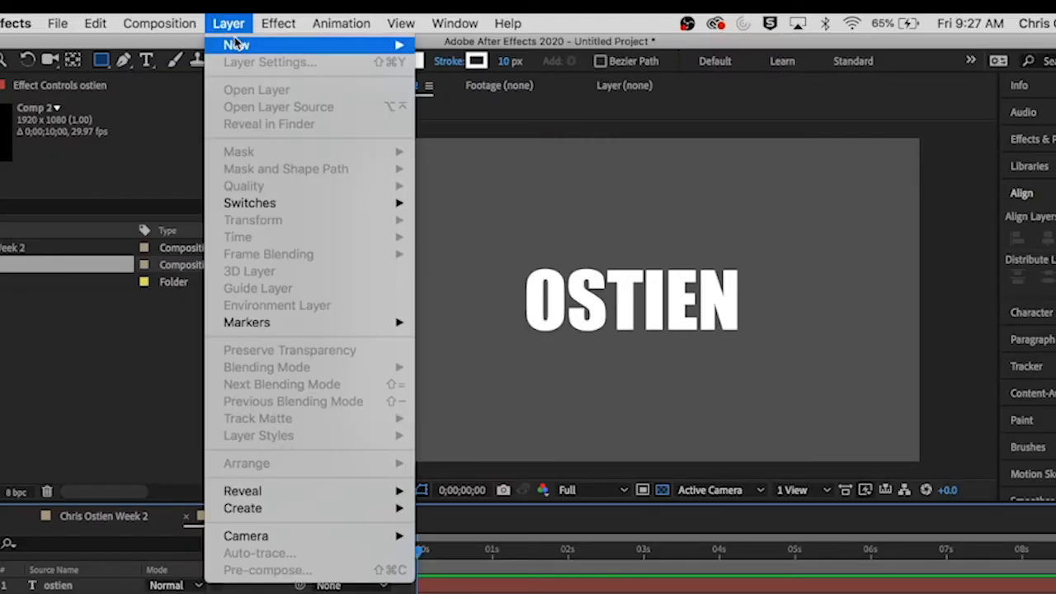
mouse_move(299, 46)
left_click(462, 66)
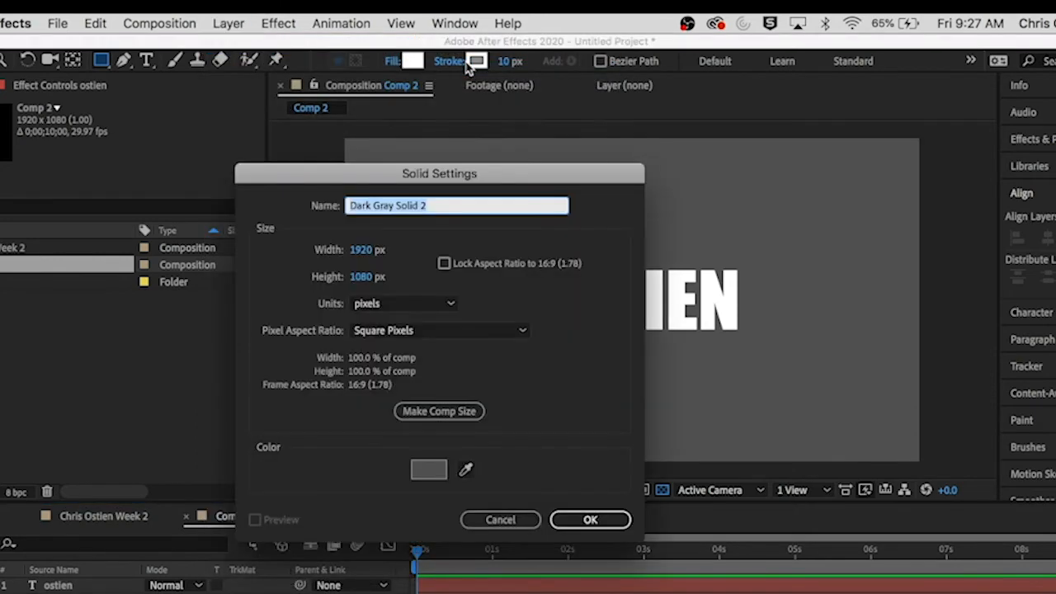
left_click(427, 469)
left_click_drag(397, 440, 153, 179)
left_click(647, 241)
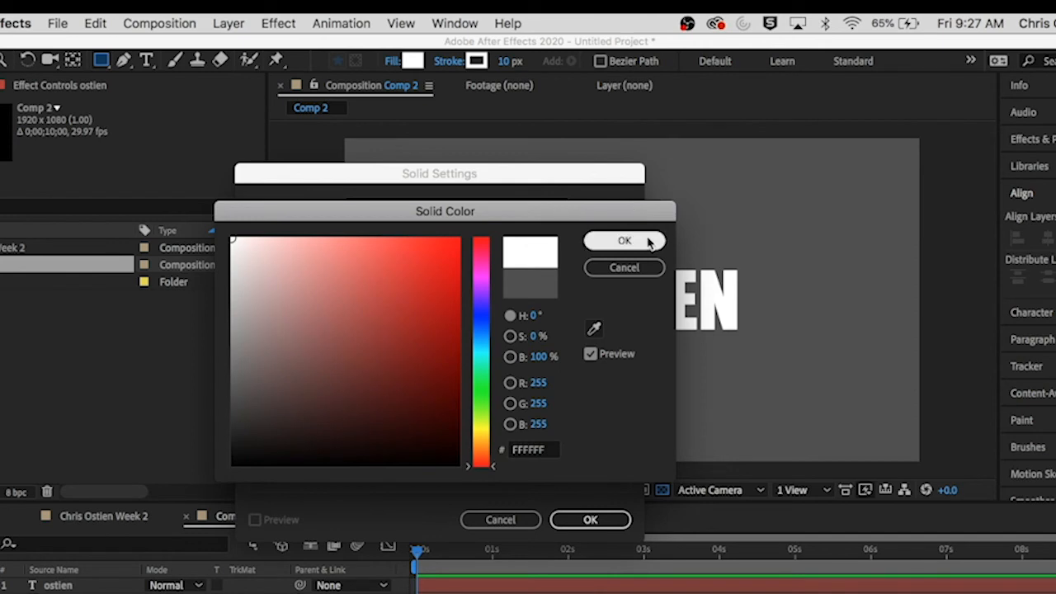
left_click(620, 519)
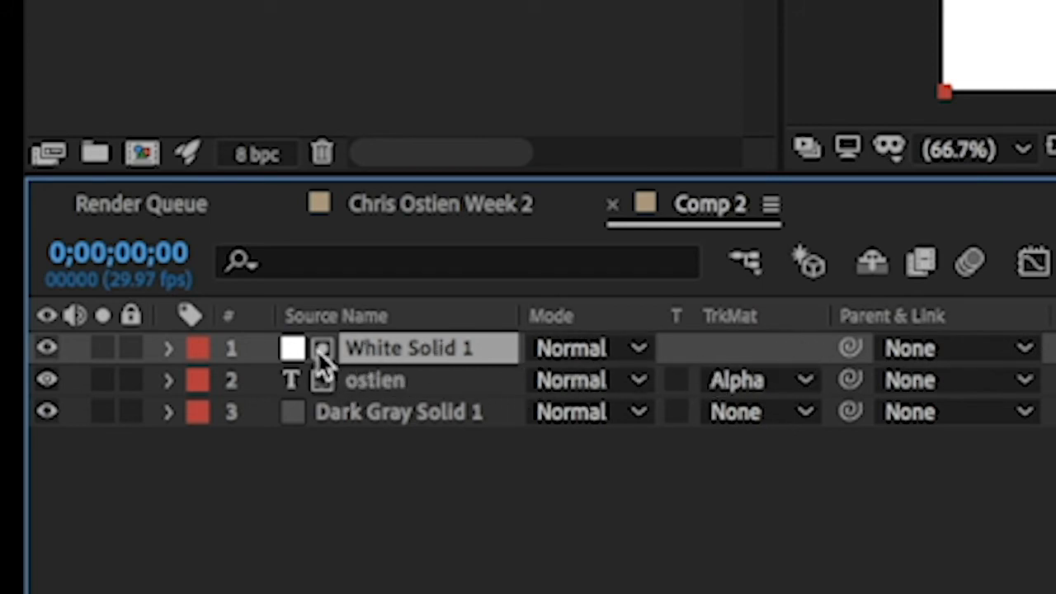
- Set the text layer to No Track Matte and show the Opacity property of White Solid 1
left_click(736, 383)
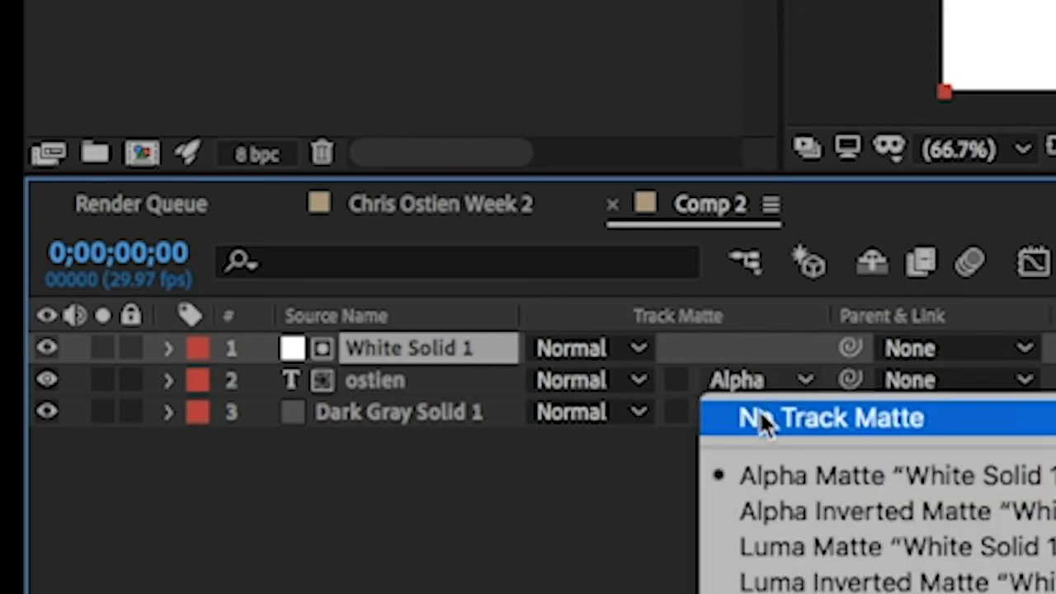
left_click(759, 418)
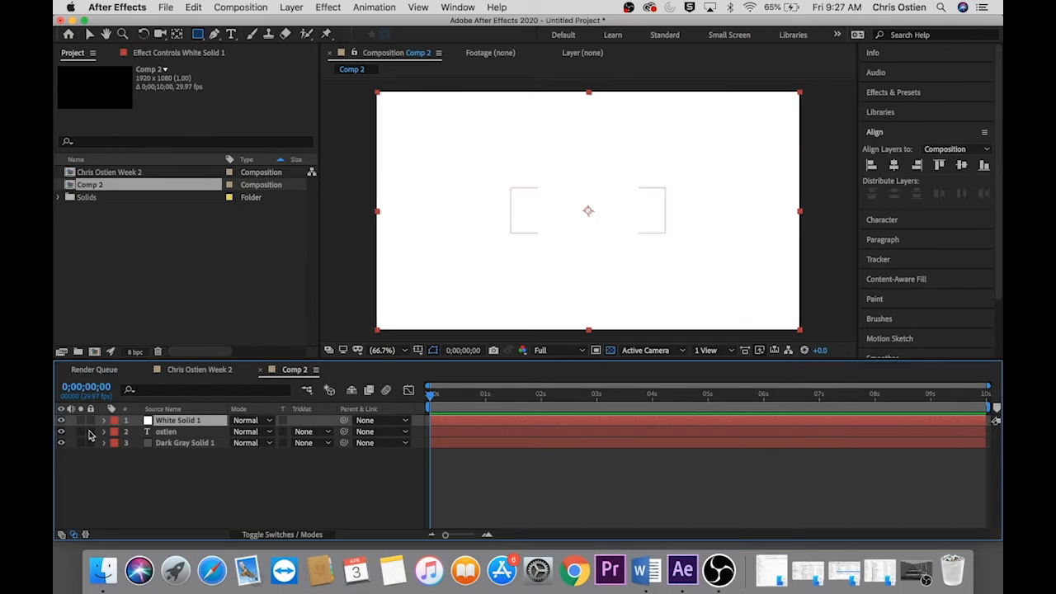
key("t")
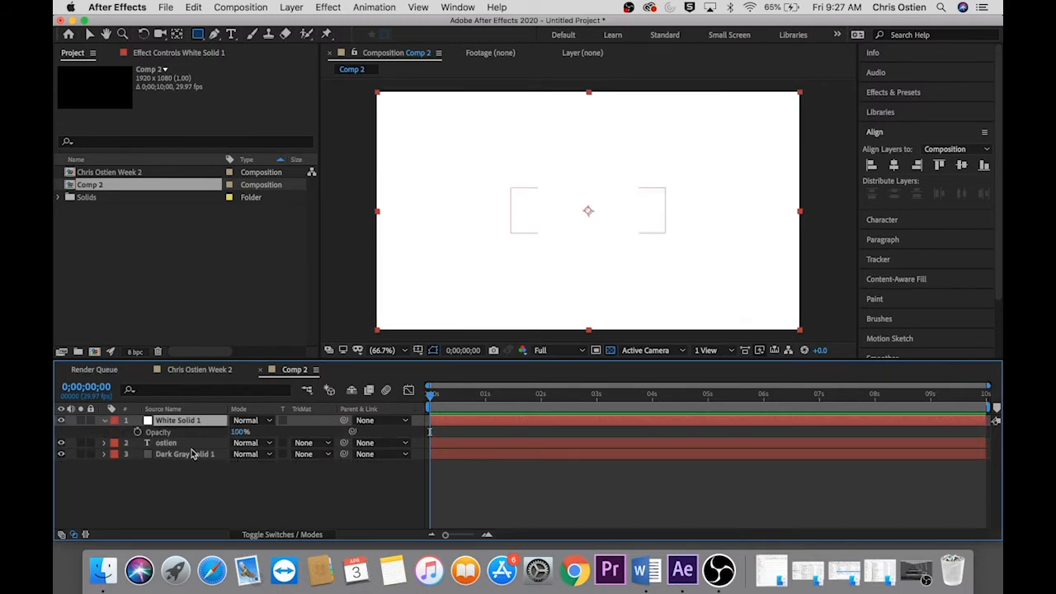
- Set the Opacity of White Solid 1 to 50% and deselect the layer
left_click(239, 432)
type("50")
key("Return")
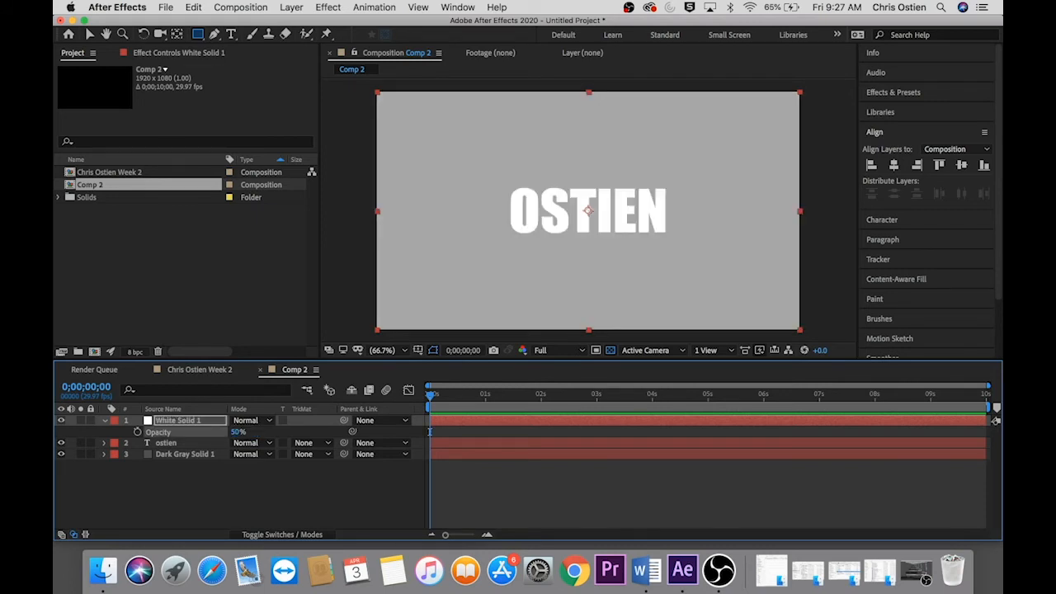
left_click(241, 505)
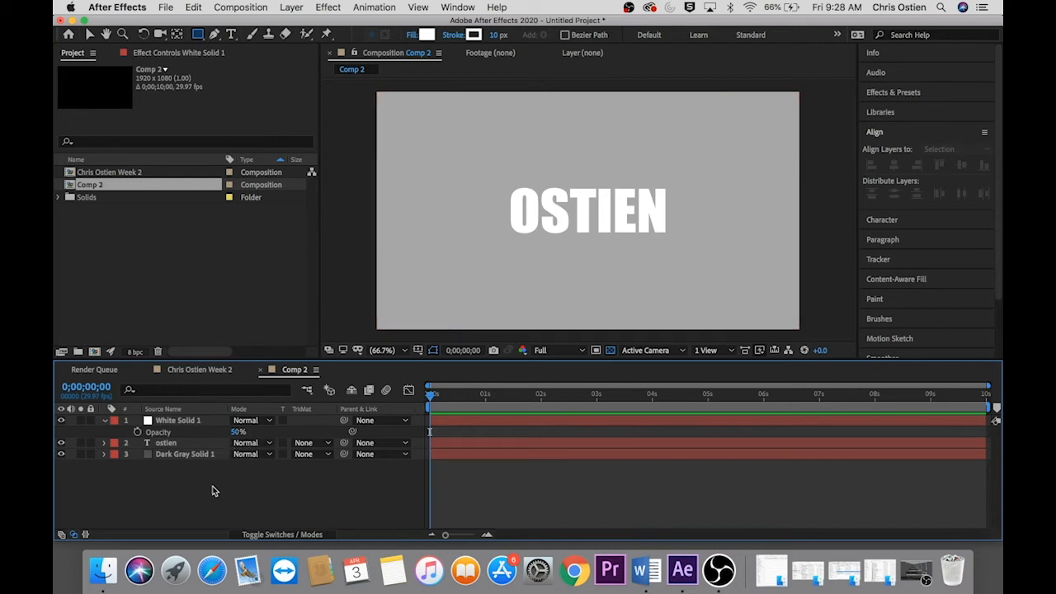
left_click(184, 421)
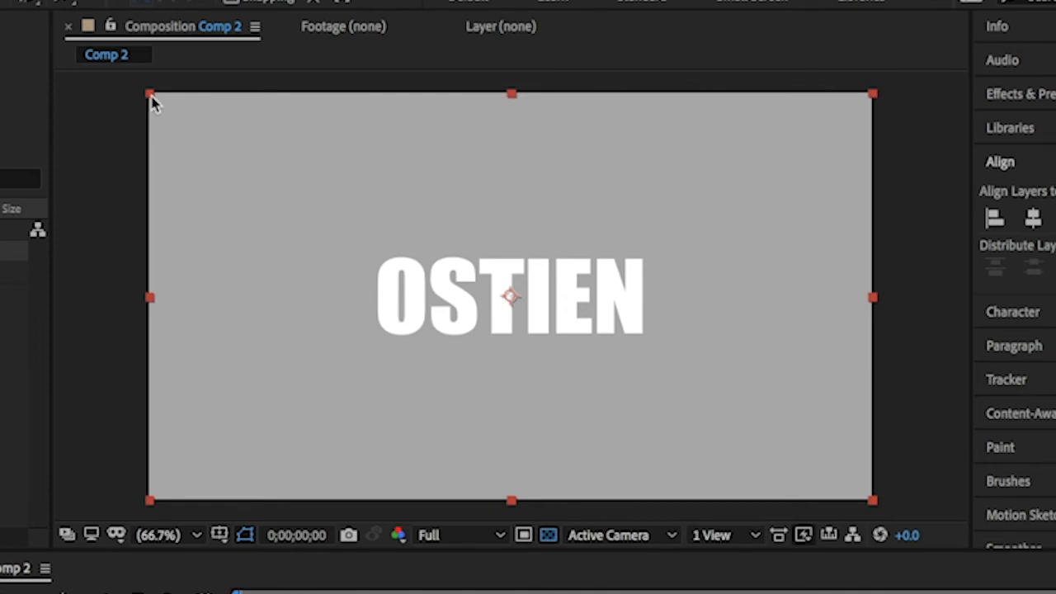
left_click_drag(152, 103, 352, 254)
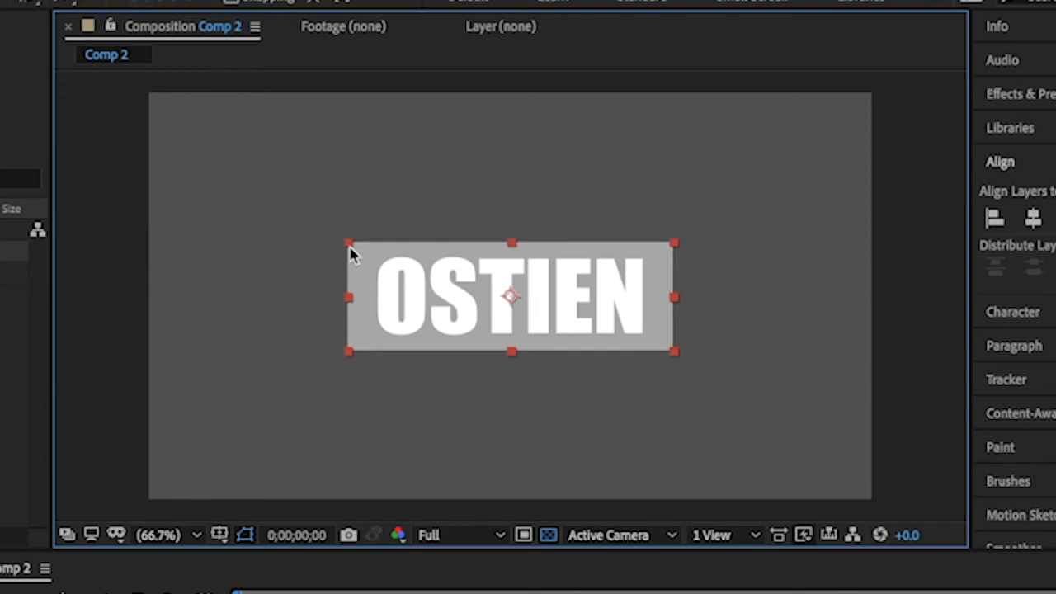
key("ctrl+alt+f")
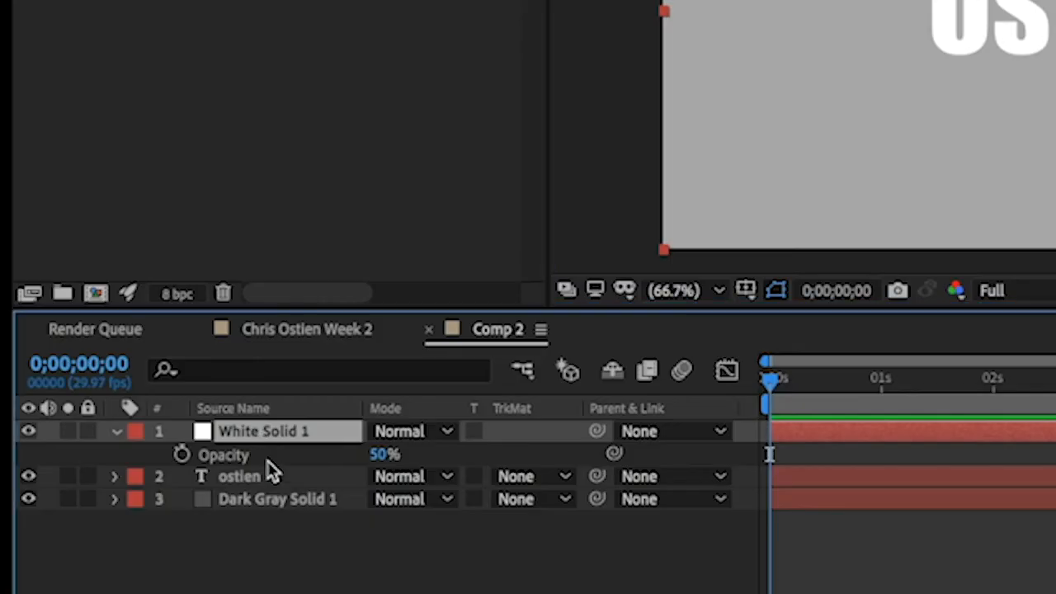
left_click(248, 588)
- Scale White Solid 1 to about 46.3 x 31.7% around the title and move its anchor point to the rectangle's right edge
left_click(272, 437)
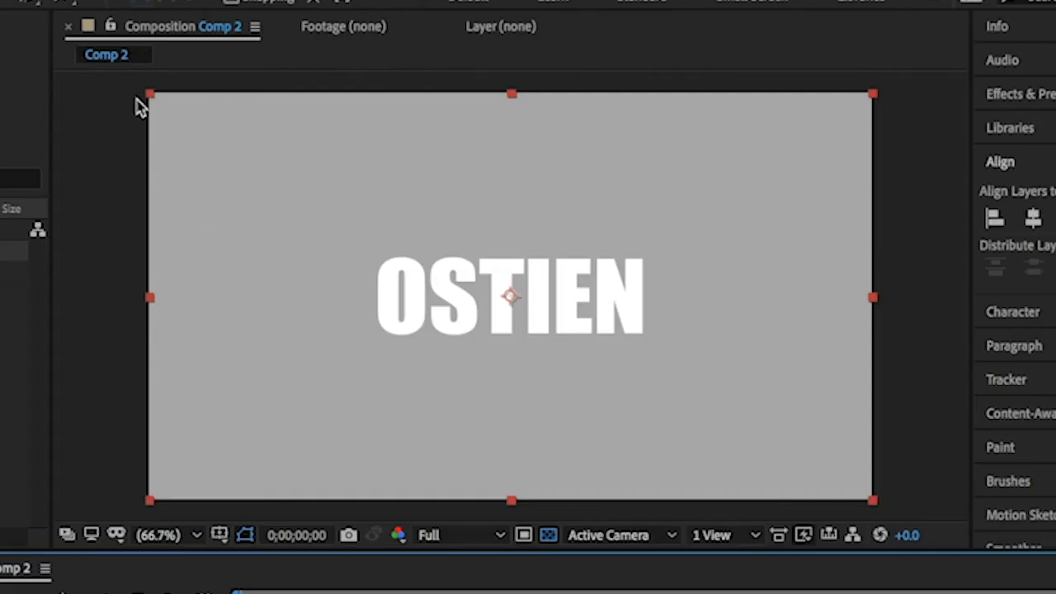
left_click_drag(151, 101, 343, 235)
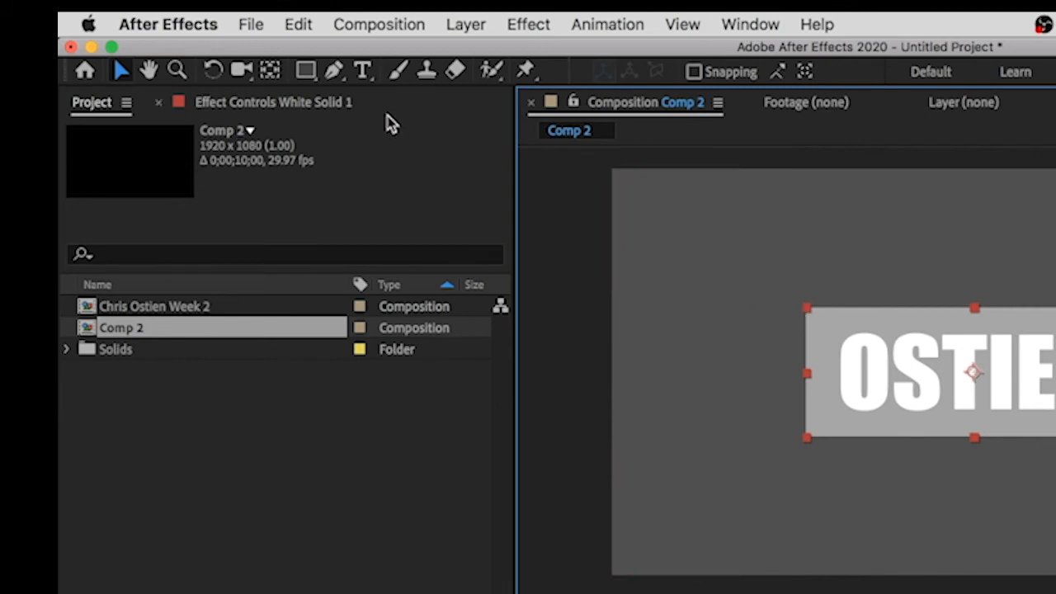
left_click(270, 71)
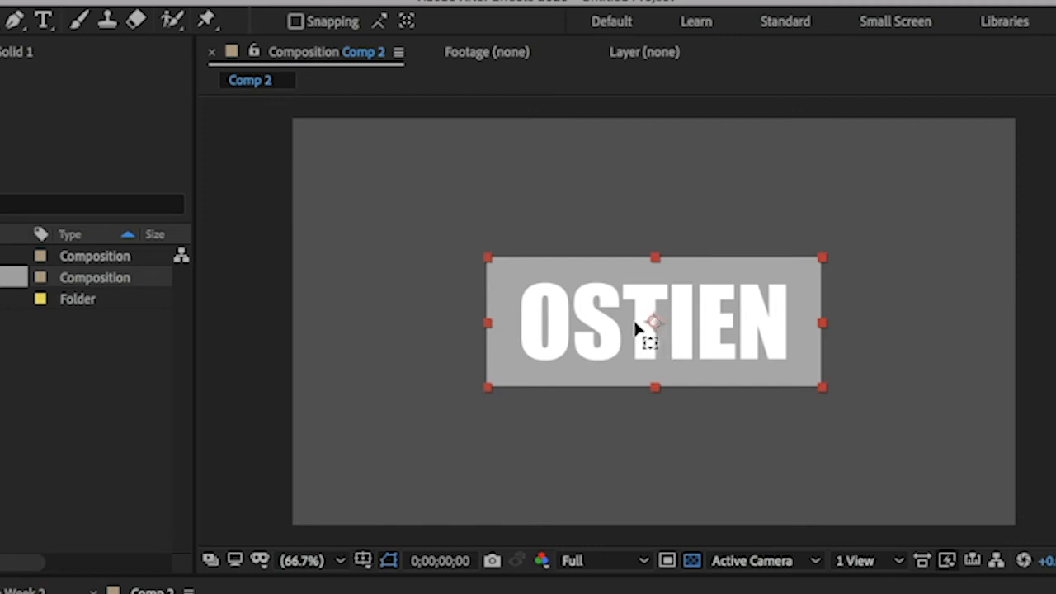
left_click_drag(653, 320, 822, 326)
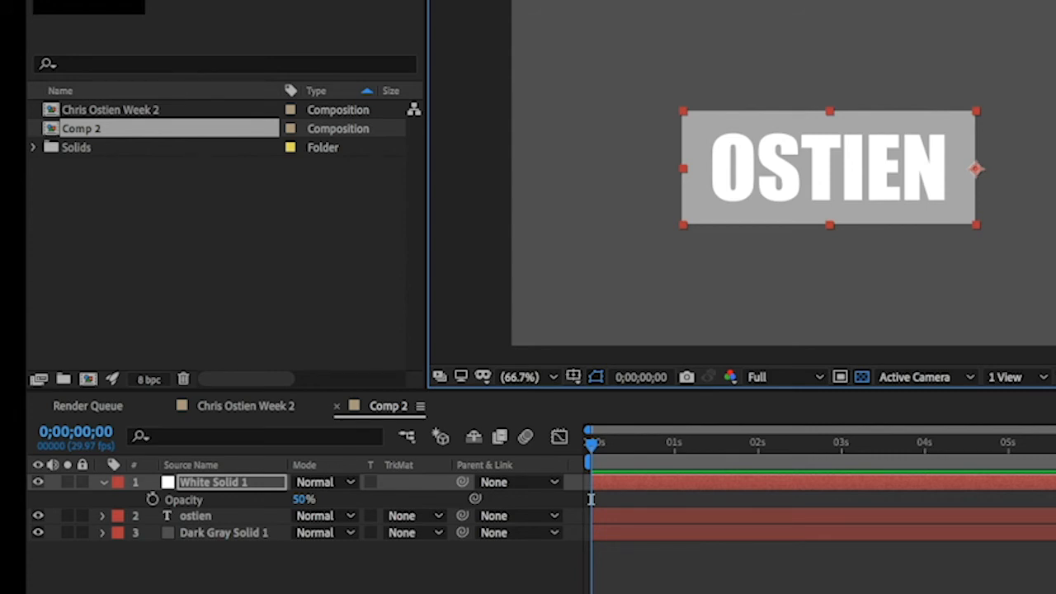
- Add a Scale keyframe to White Solid 1 at 0;00;01;00
left_click_drag(608, 453, 674, 475)
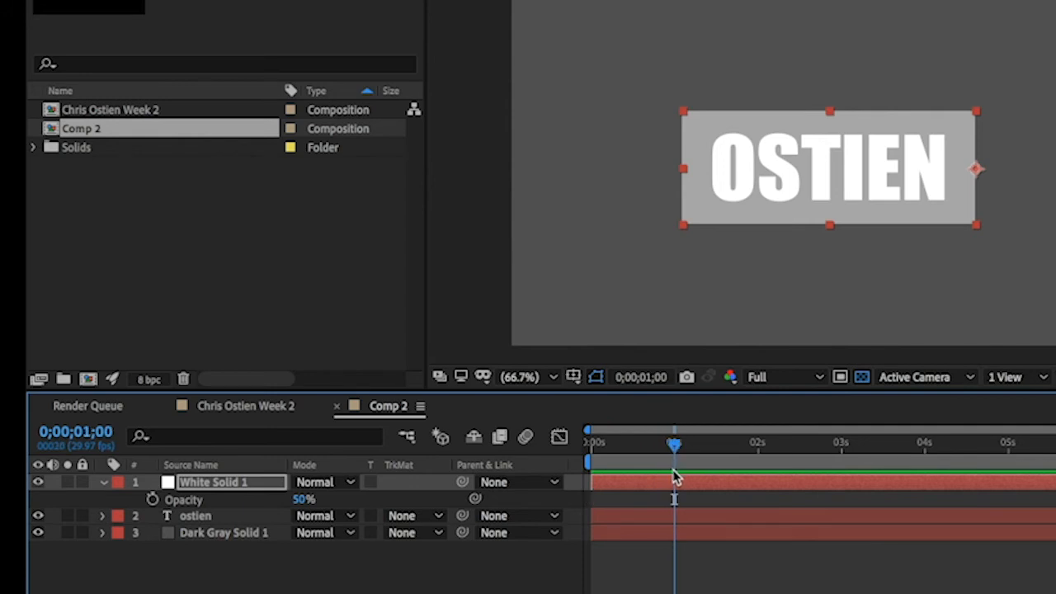
left_click(108, 486)
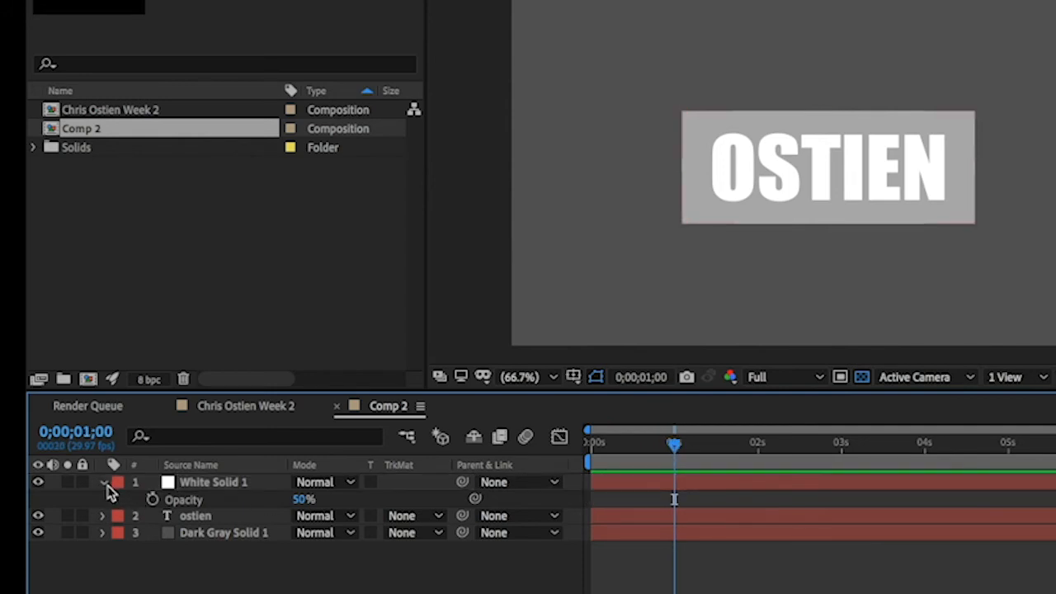
left_click(107, 486)
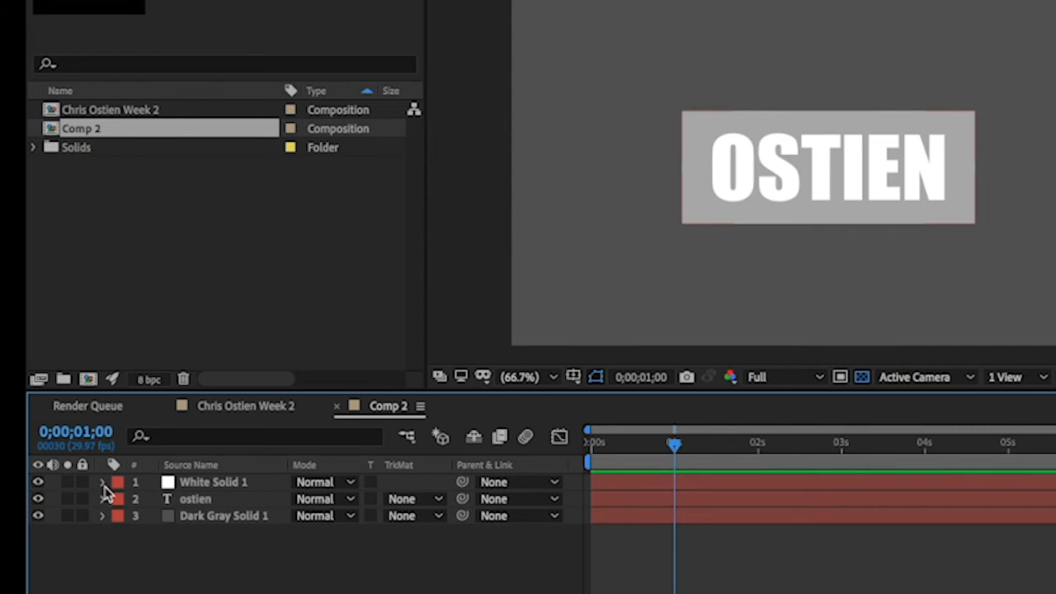
left_click(103, 486)
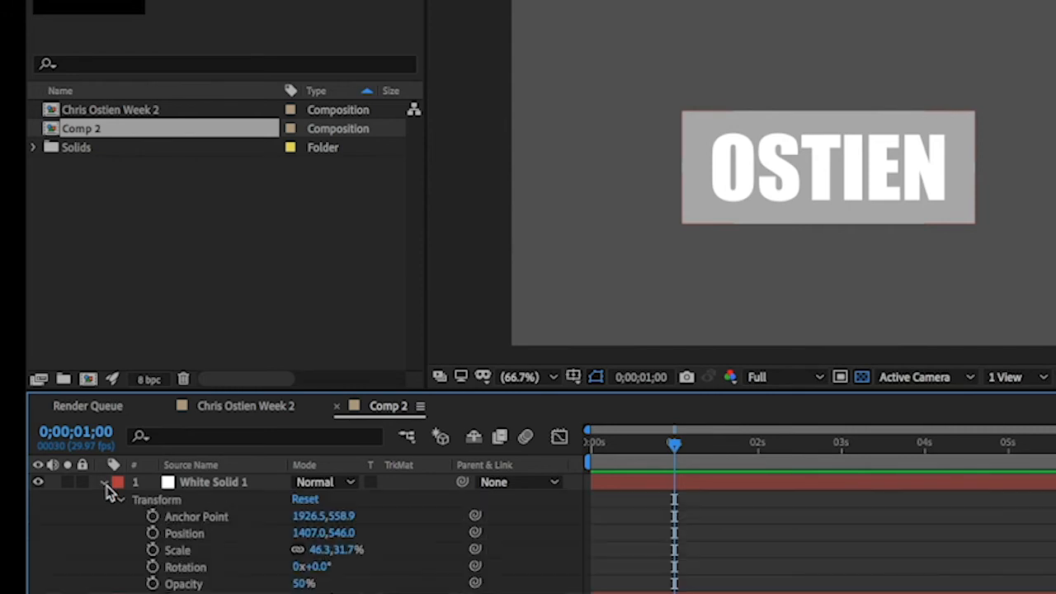
left_click(153, 550)
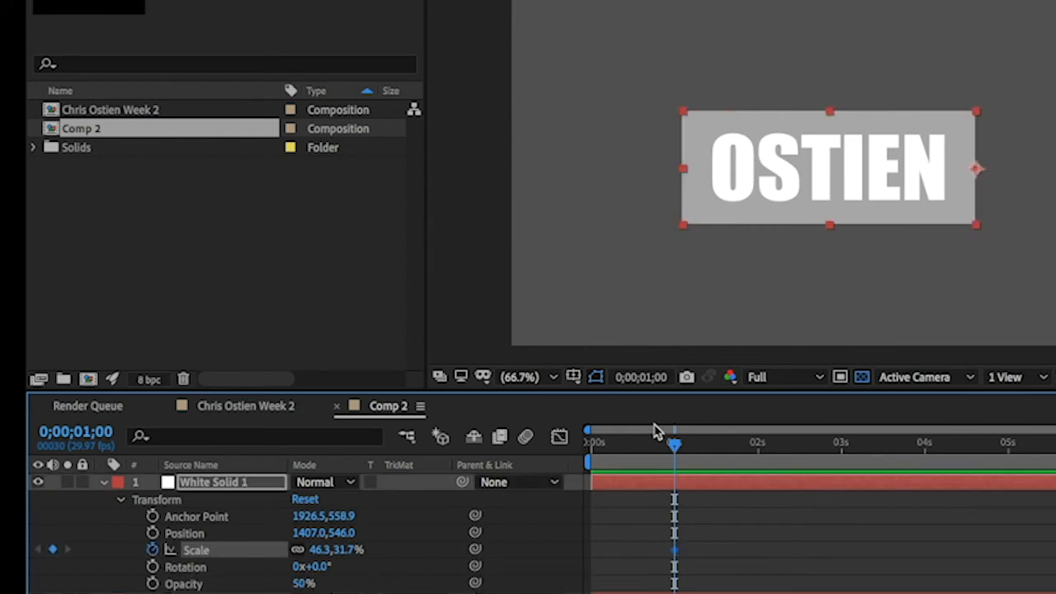
- At 0;00;00;00, unlink the Scale proportions of White Solid 1, set its horizontal scale to 0% and scrub through the animation
left_click_drag(674, 444, 565, 442)
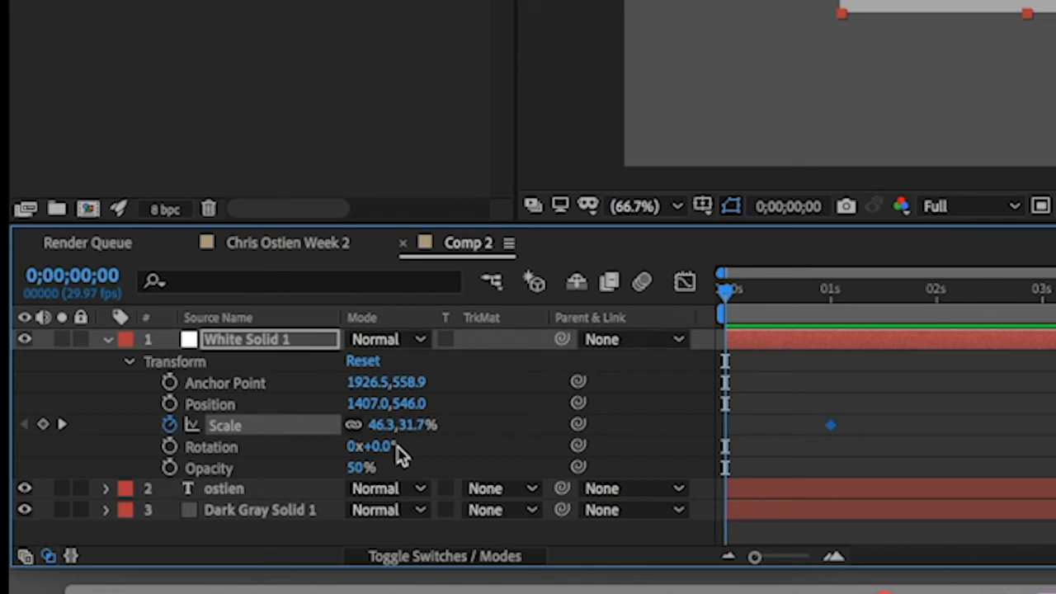
left_click(353, 426)
left_click(380, 425)
type("0")
key("Return")
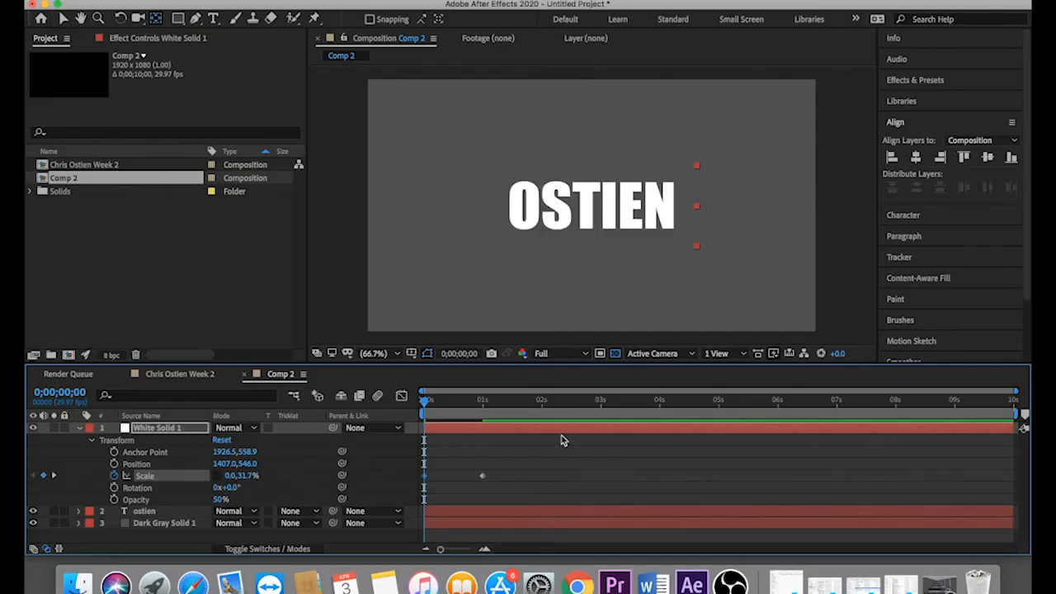
left_click_drag(431, 403, 400, 415)
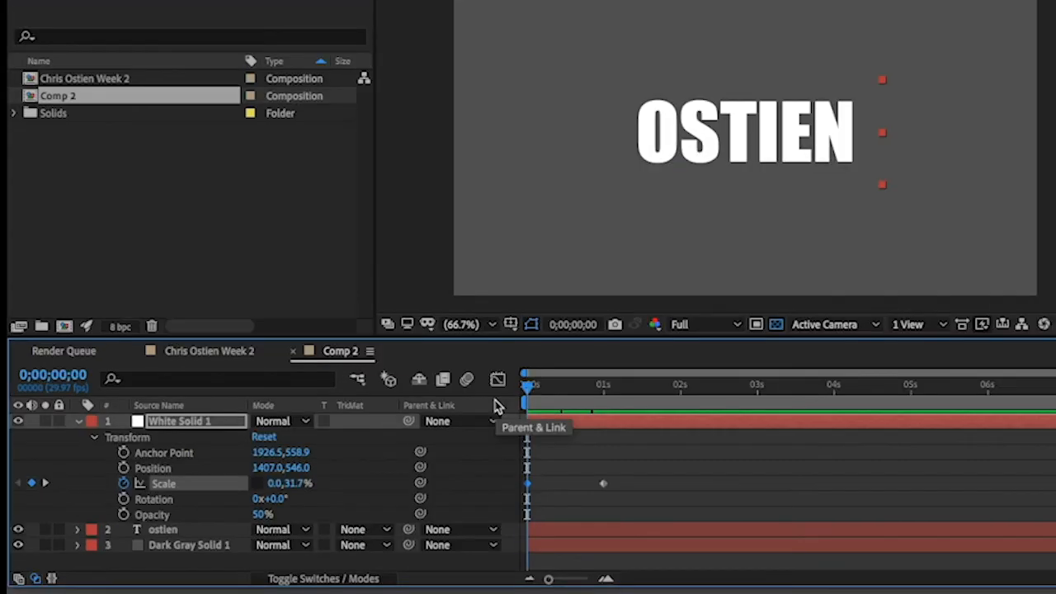
- Set the Opacity of White Solid 1 to 100% and scrub through the timeline to preview the solid's growth over the title
left_click(264, 515)
type("100")
left_click(350, 515)
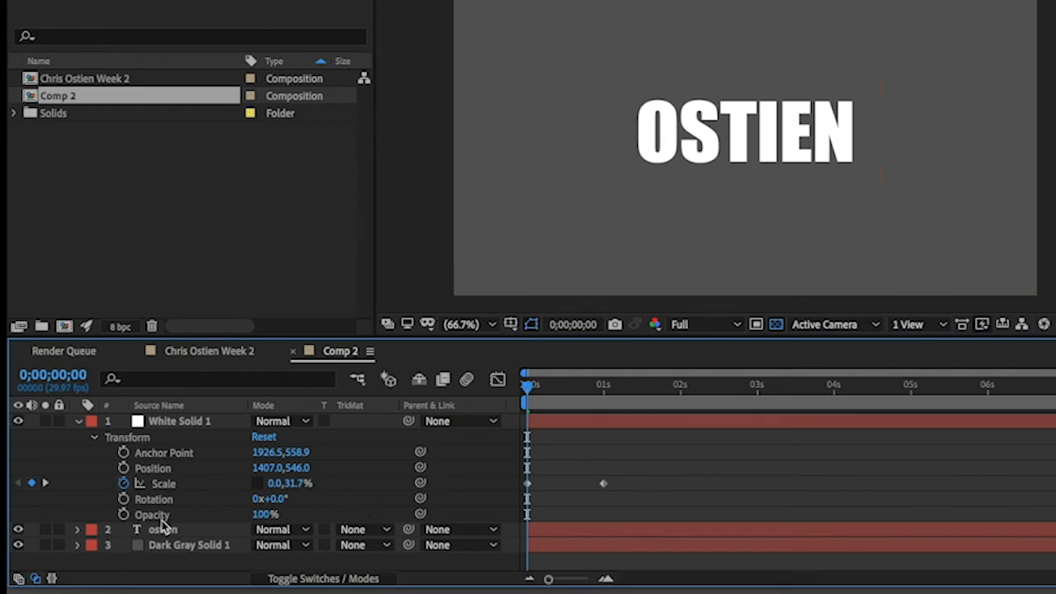
left_click_drag(537, 400, 495, 438)
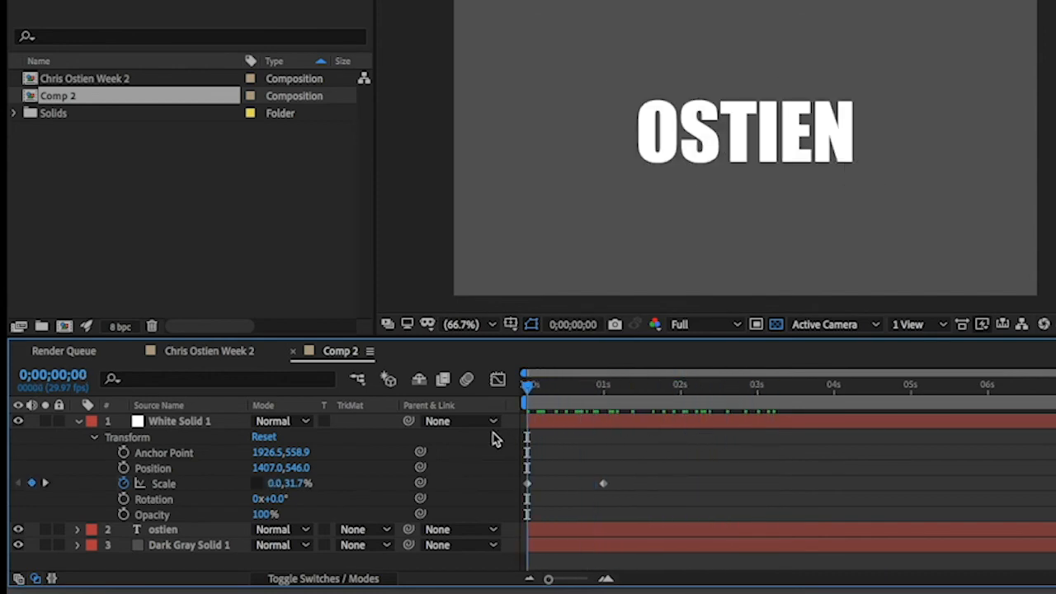
left_click(145, 516)
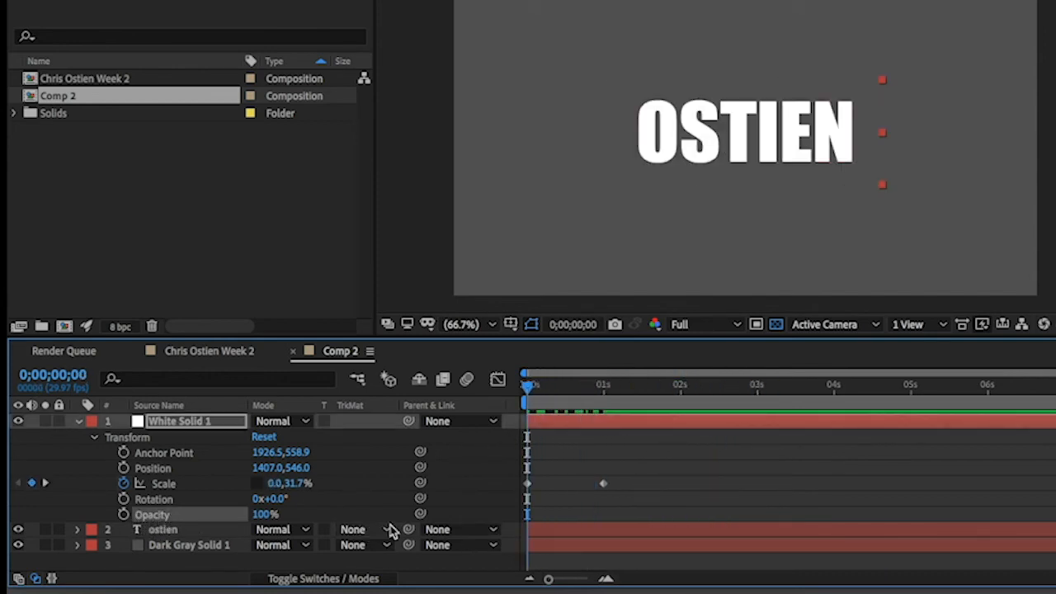
left_click_drag(262, 515, 322, 518)
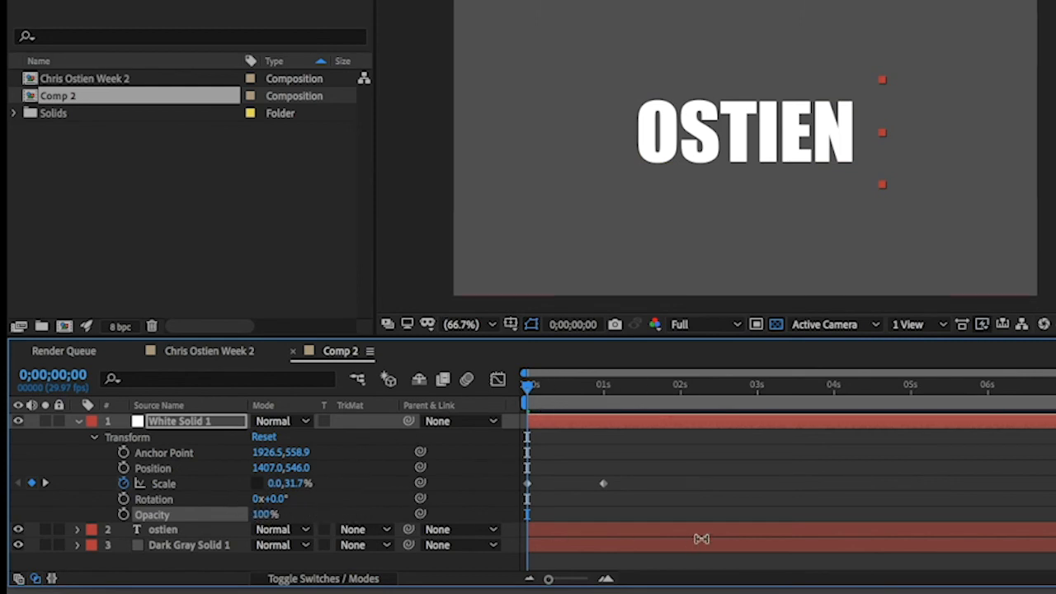
left_click_drag(530, 389, 468, 381)
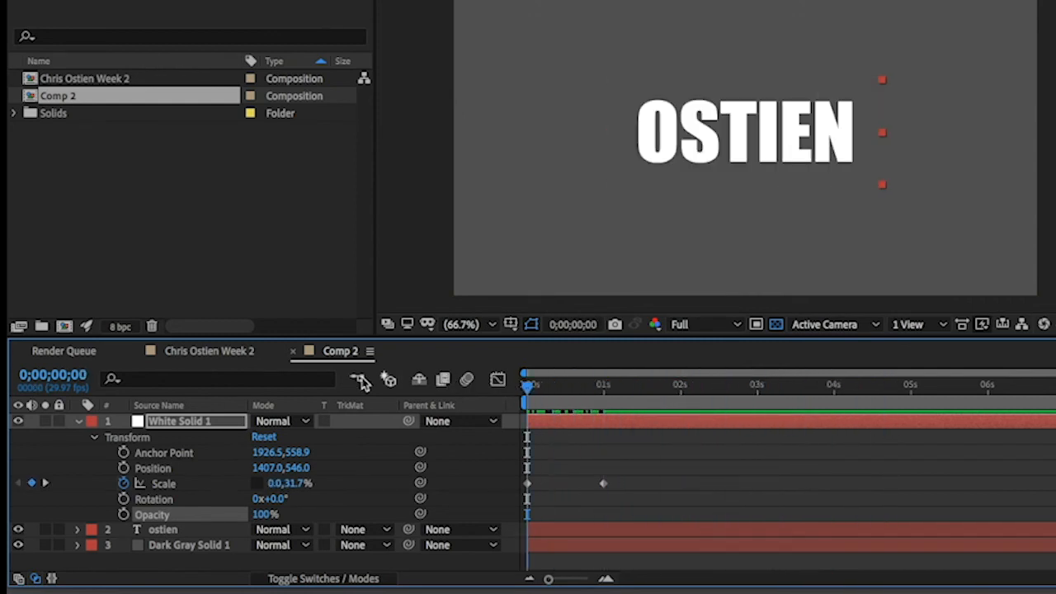
- Duplicate the title text layer and White Solid 1, and place one White Solid 1 copy directly below both text layers
left_click(79, 421)
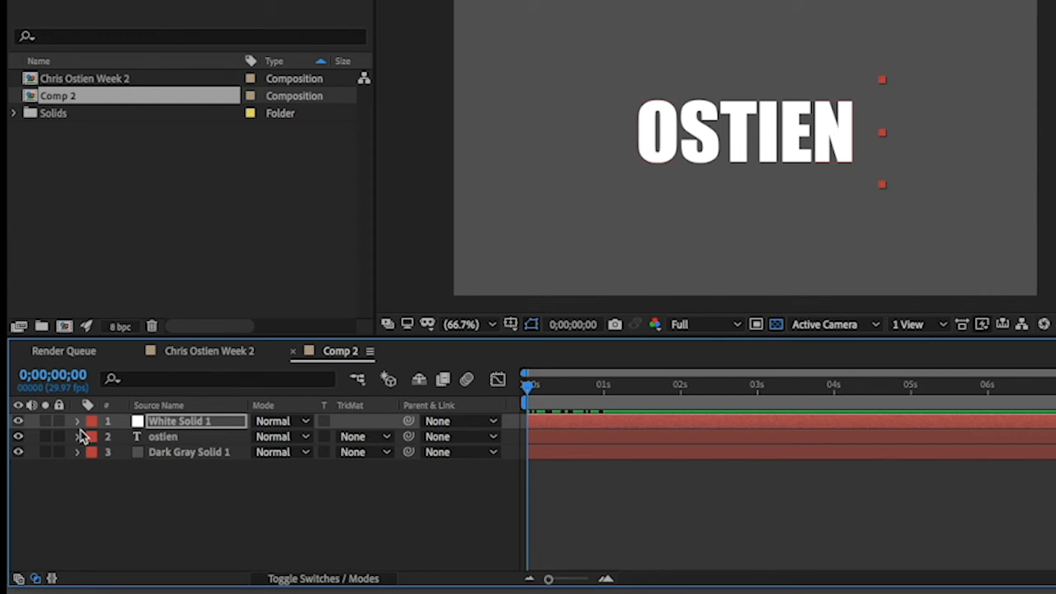
left_click(162, 511)
left_click(162, 436)
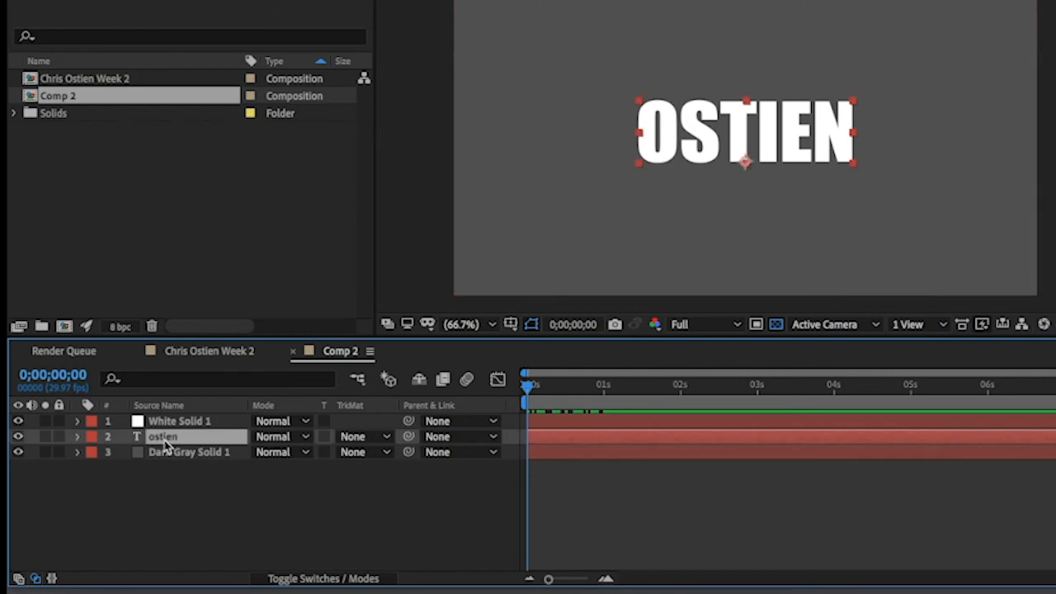
key("ctrl+d")
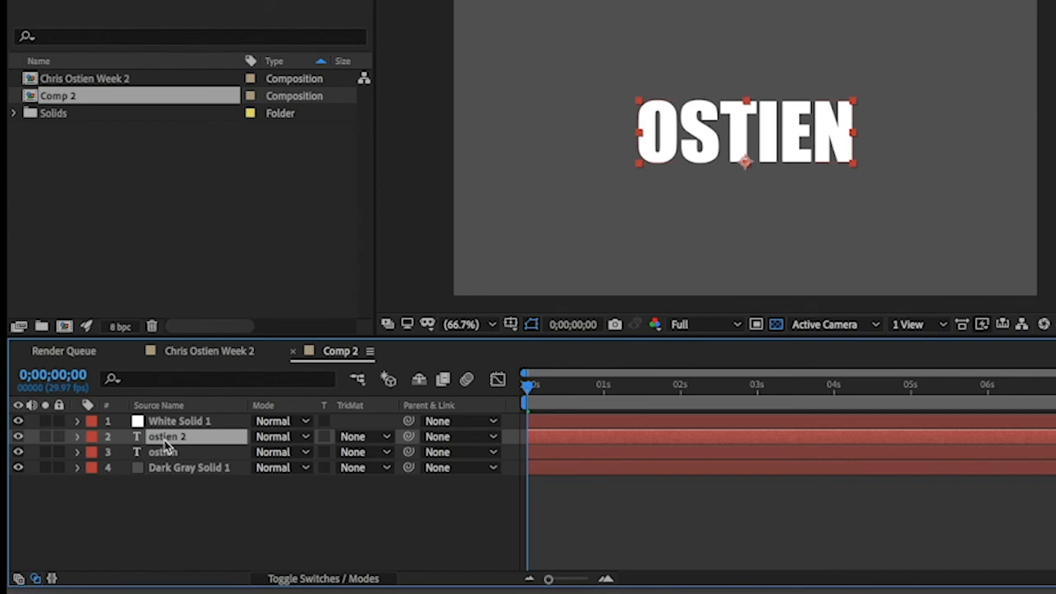
left_click(180, 424)
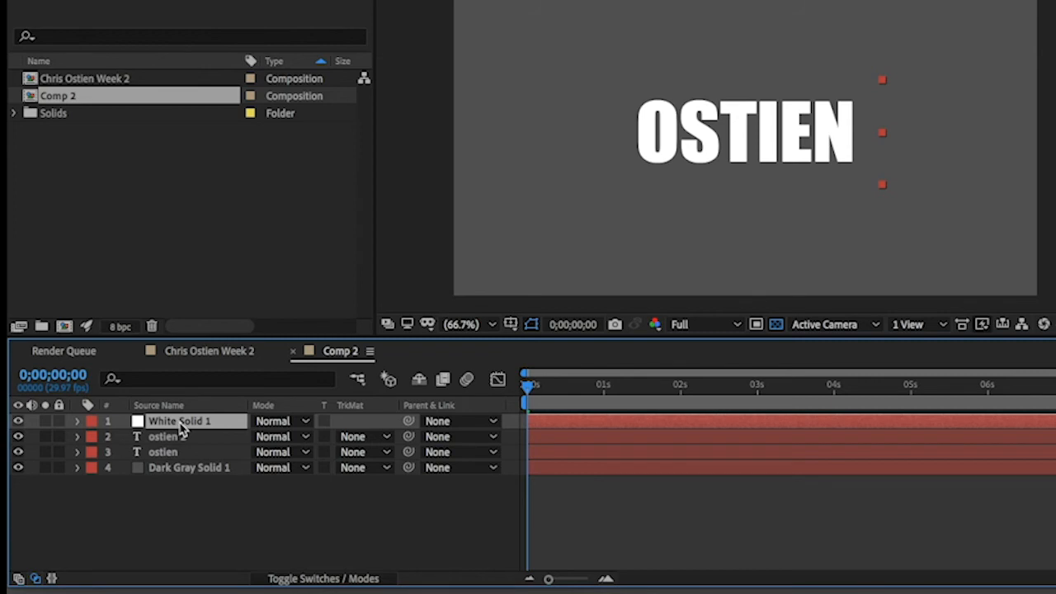
key("ctrl+d")
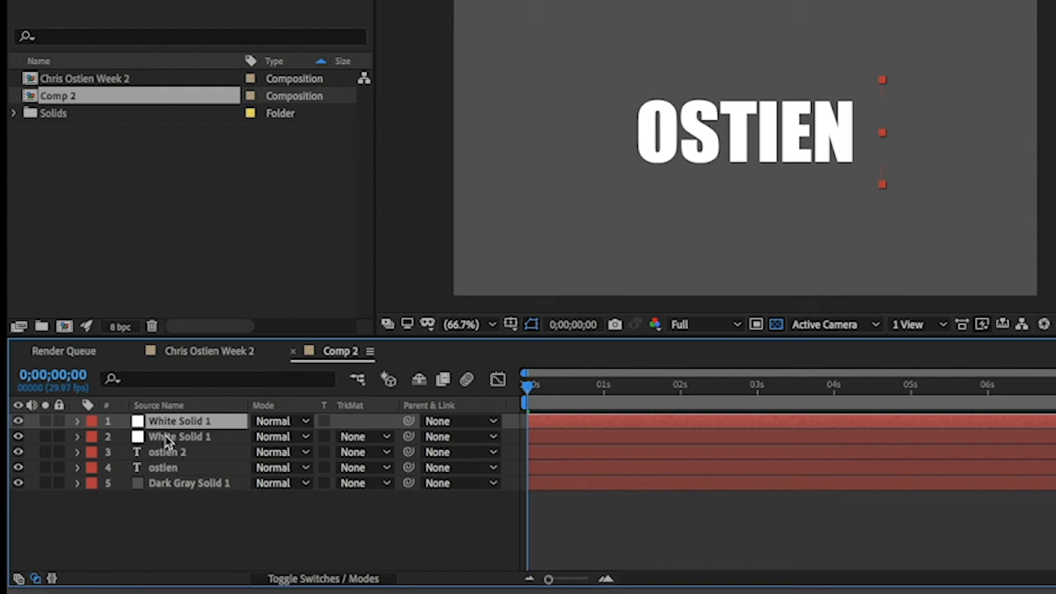
mouse_move(181, 456)
left_mouse_down()
mouse_move(196, 440)
mouse_move(175, 455)
left_mouse_up()
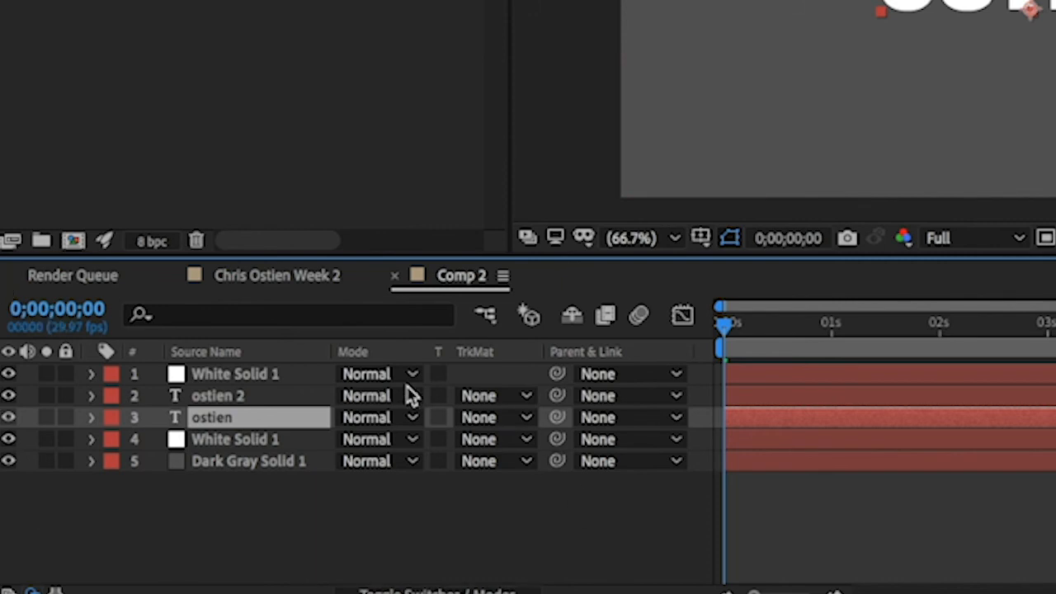
- Apply Alpha Inverted Matte to the upper text layer and to the lower White Solid 1, and scrub through the result
left_click(518, 397)
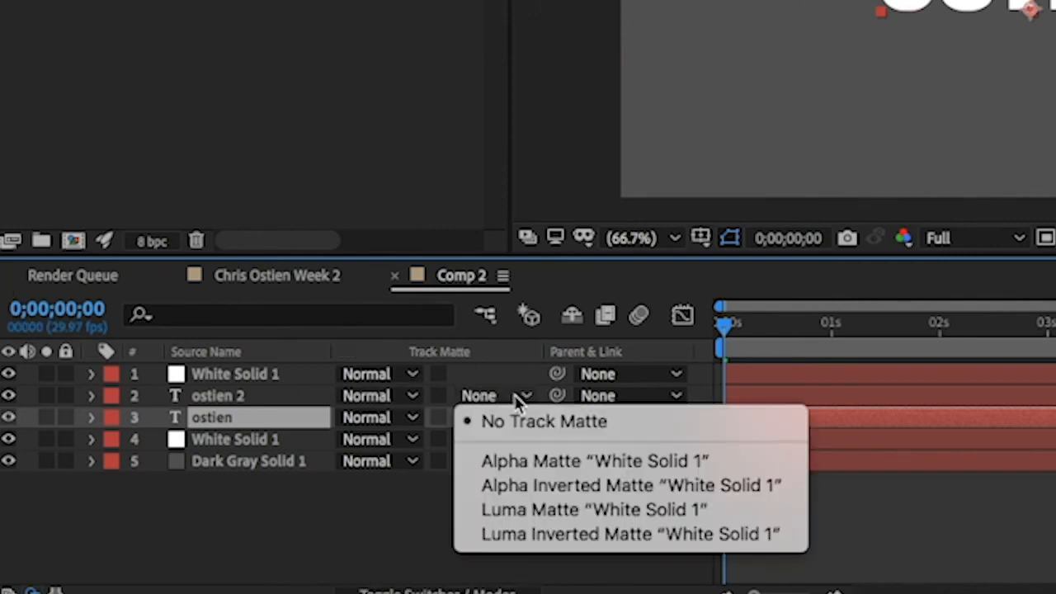
left_click(628, 485)
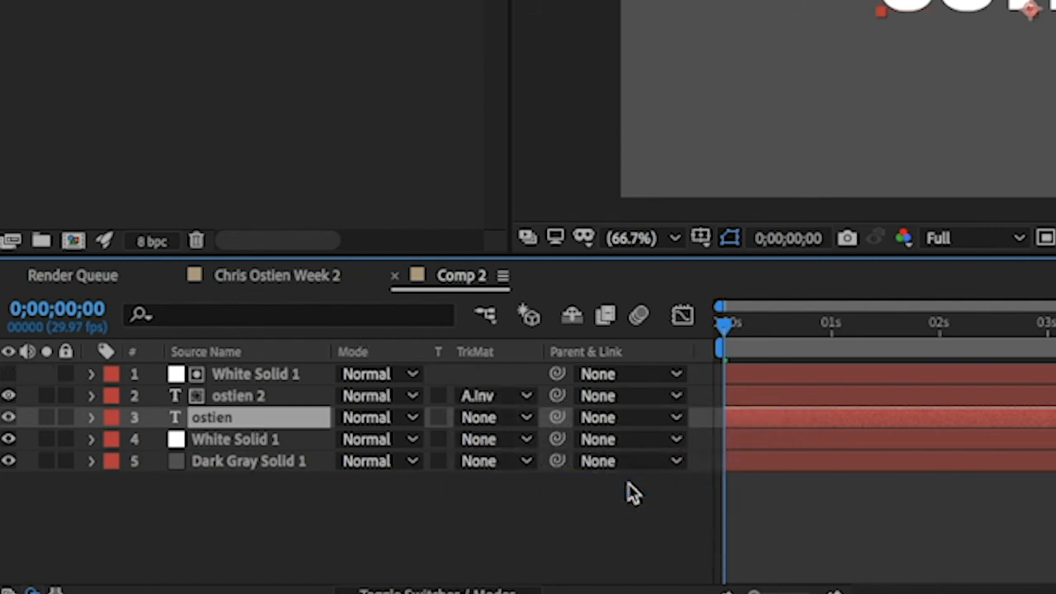
left_click(231, 445)
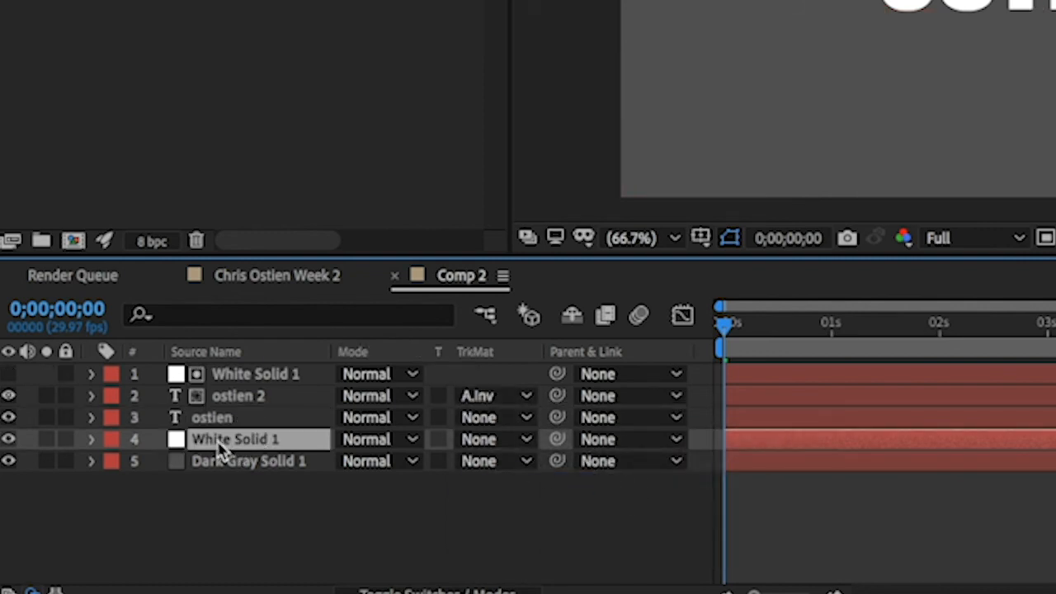
left_click(498, 440)
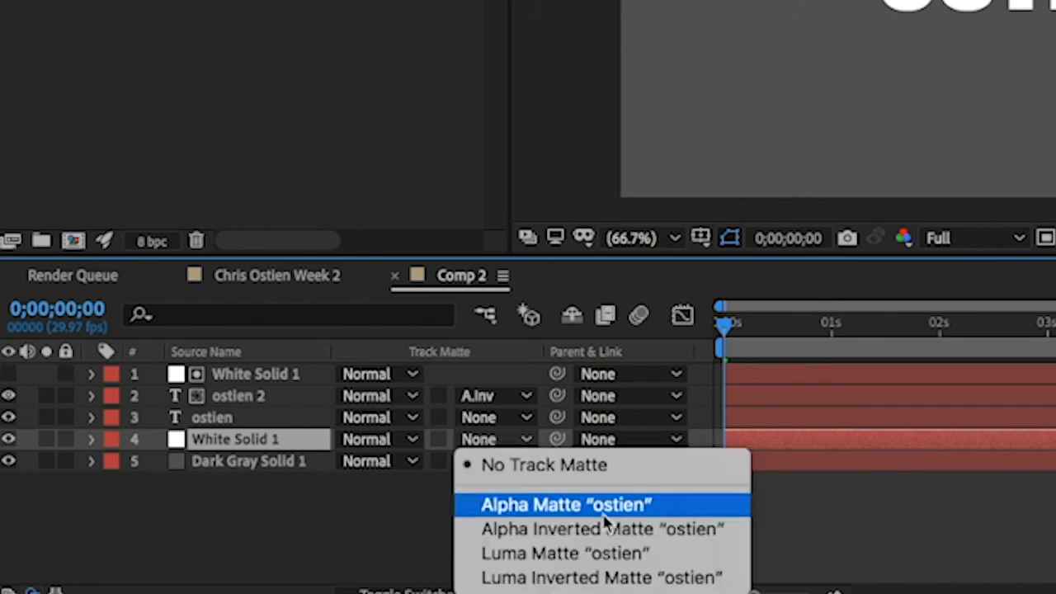
left_click(634, 531)
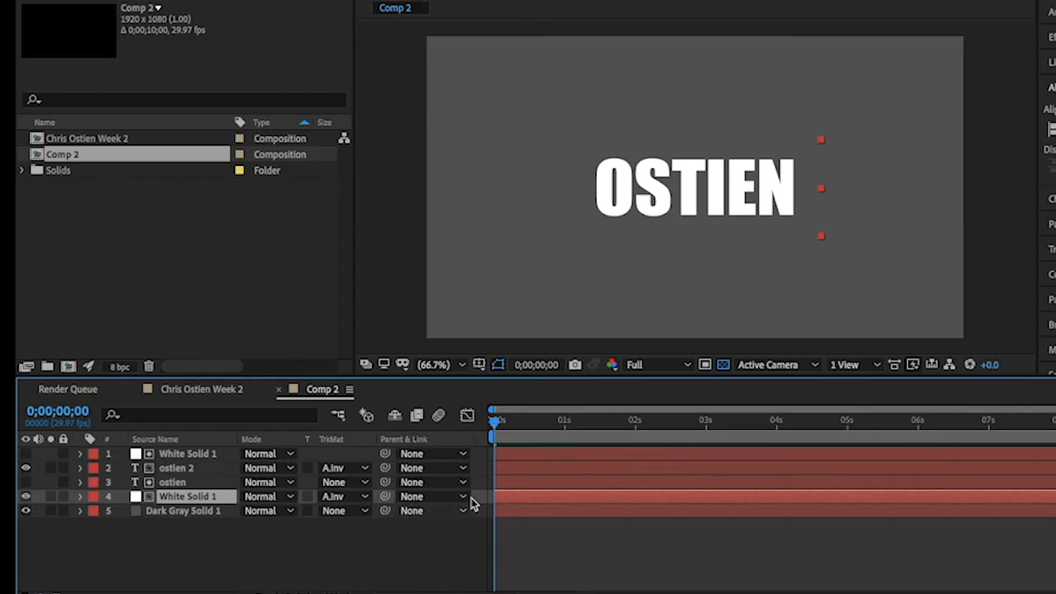
mouse_move(498, 424)
left_mouse_down()
mouse_move(700, 451)
mouse_move(471, 437)
mouse_move(666, 448)
mouse_move(486, 437)
left_mouse_up()
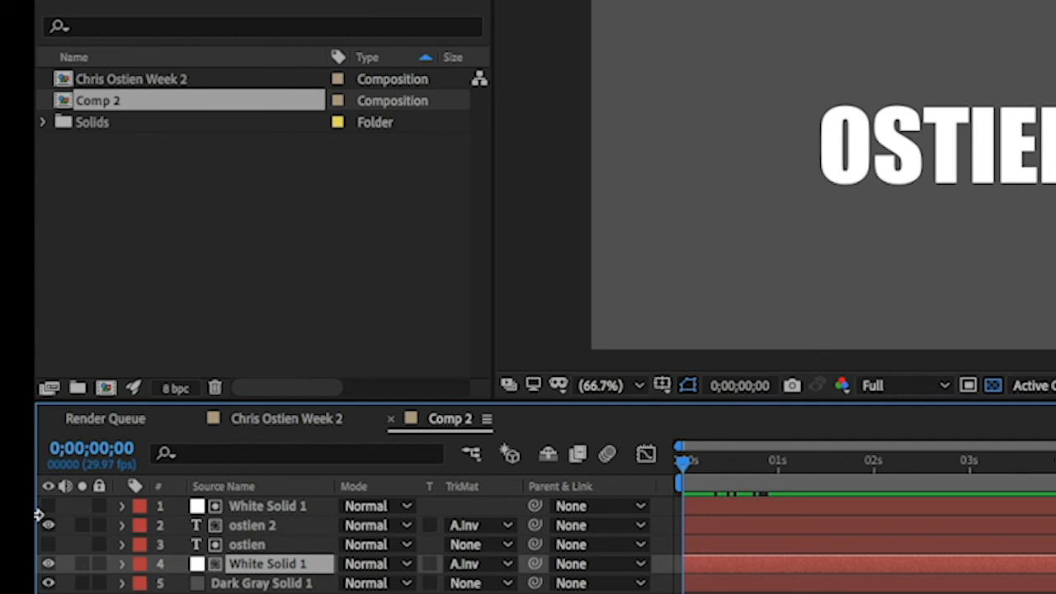
- Nest Comp 2 as the top layer above Cursor in the Week 2 composition, and set the current time to 0;00;01;02
left_click(312, 428)
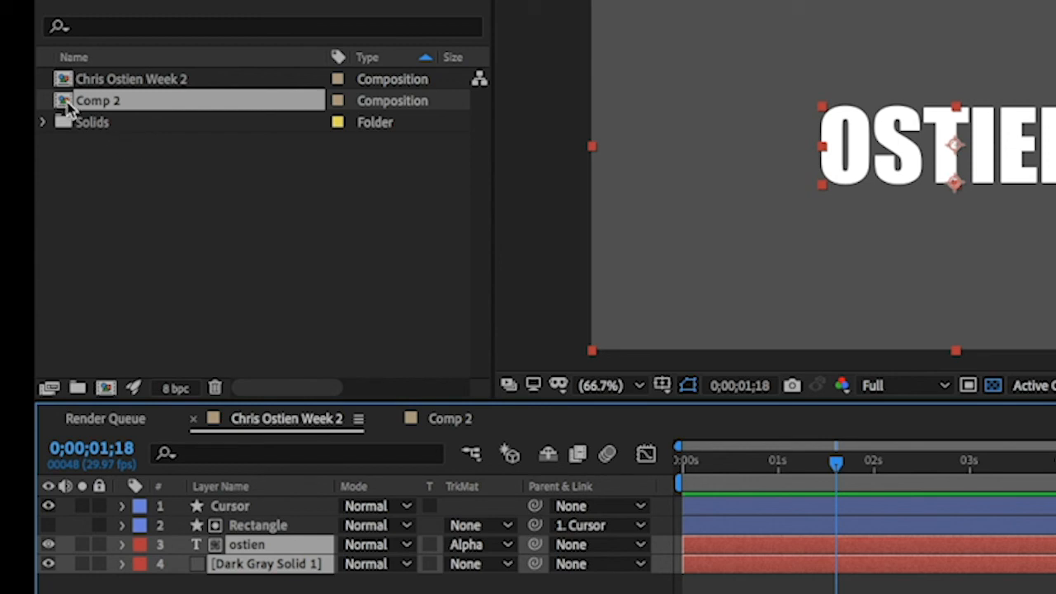
left_click_drag(68, 107, 275, 501)
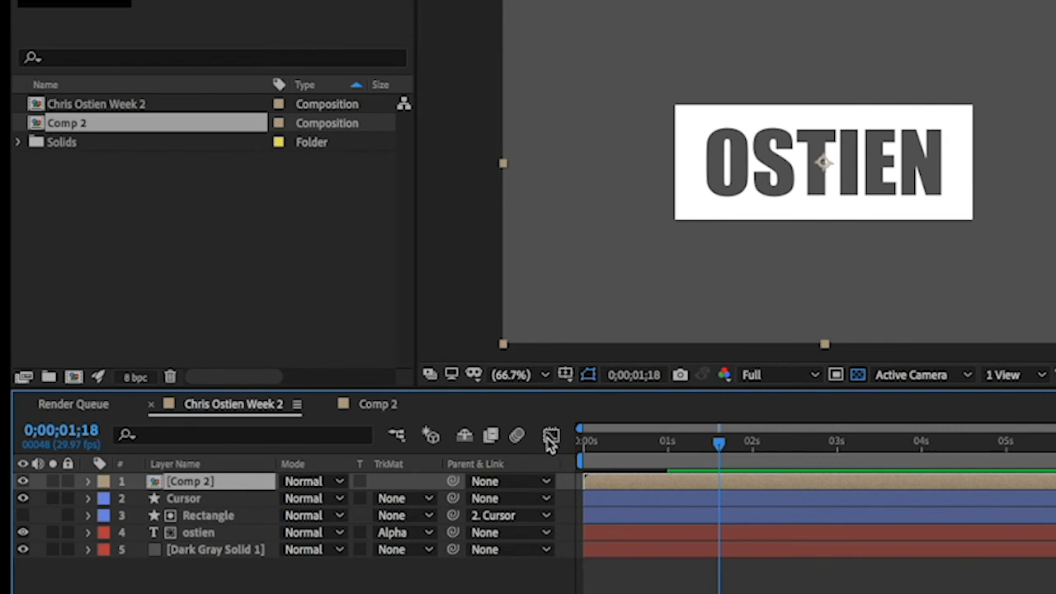
left_click(367, 405)
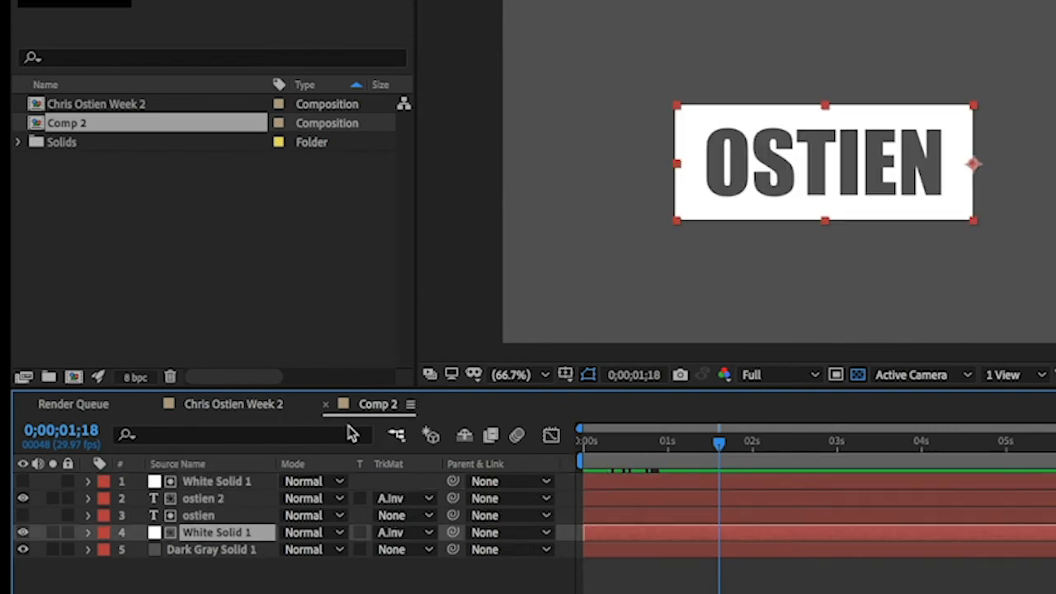
left_click(236, 405)
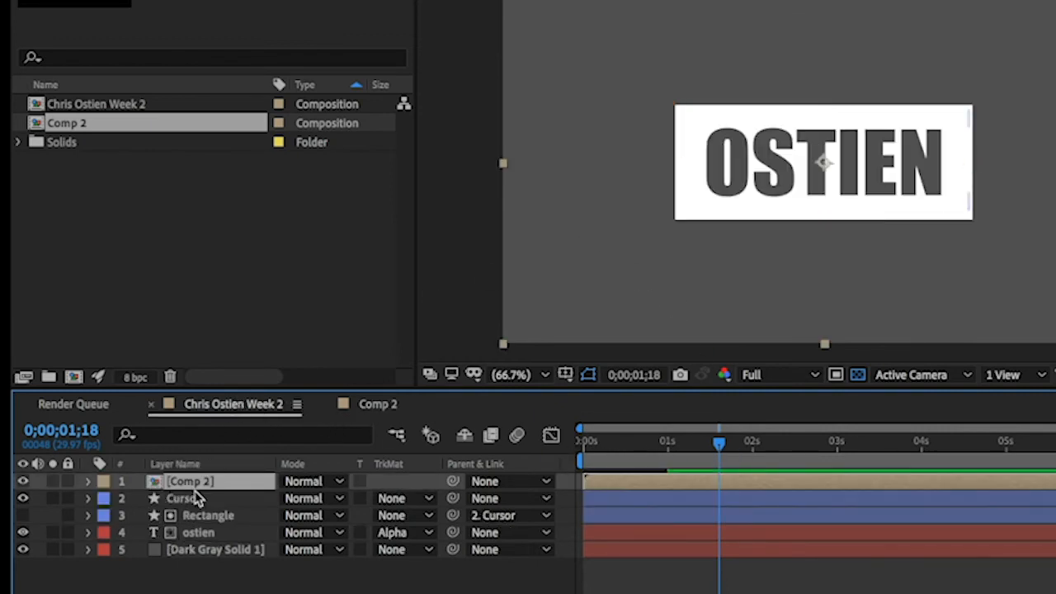
mouse_move(672, 449)
left_mouse_down()
mouse_move(660, 443)
mouse_move(674, 446)
left_mouse_up()
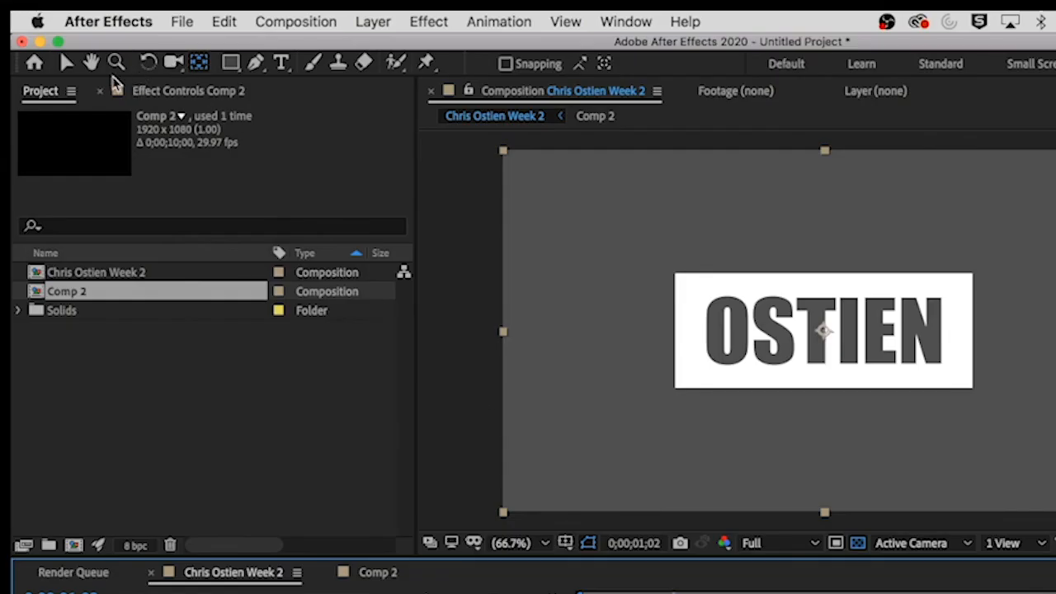
left_click(66, 65)
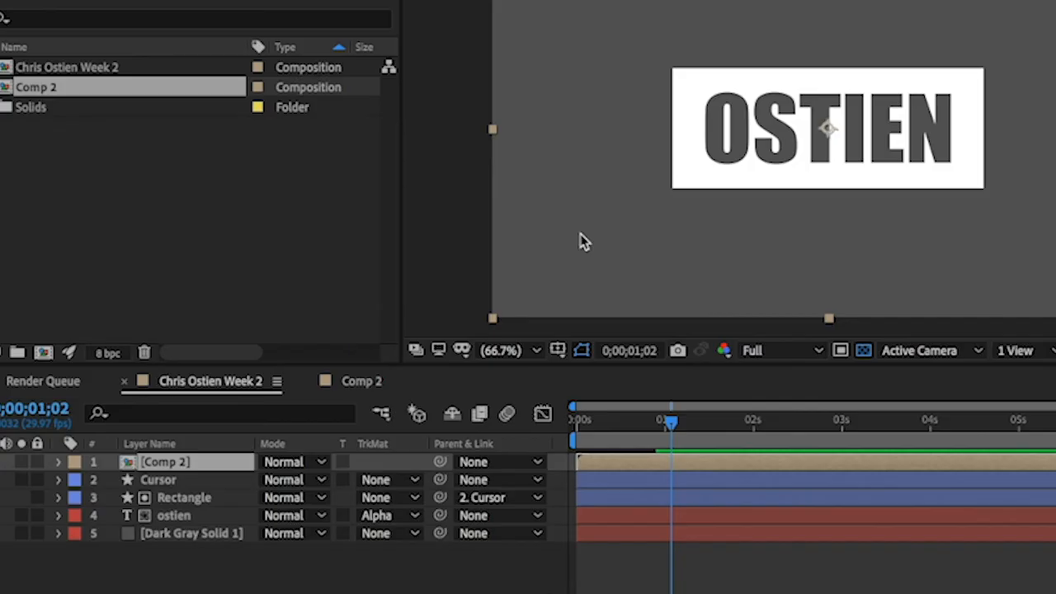
left_click_drag(714, 470, 820, 477)
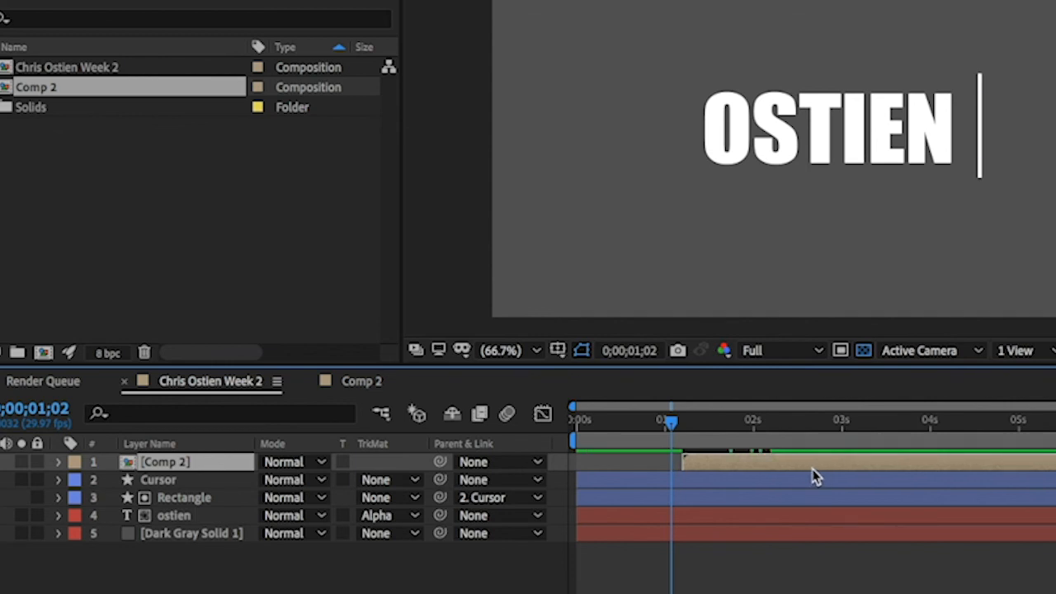
key("super+z")
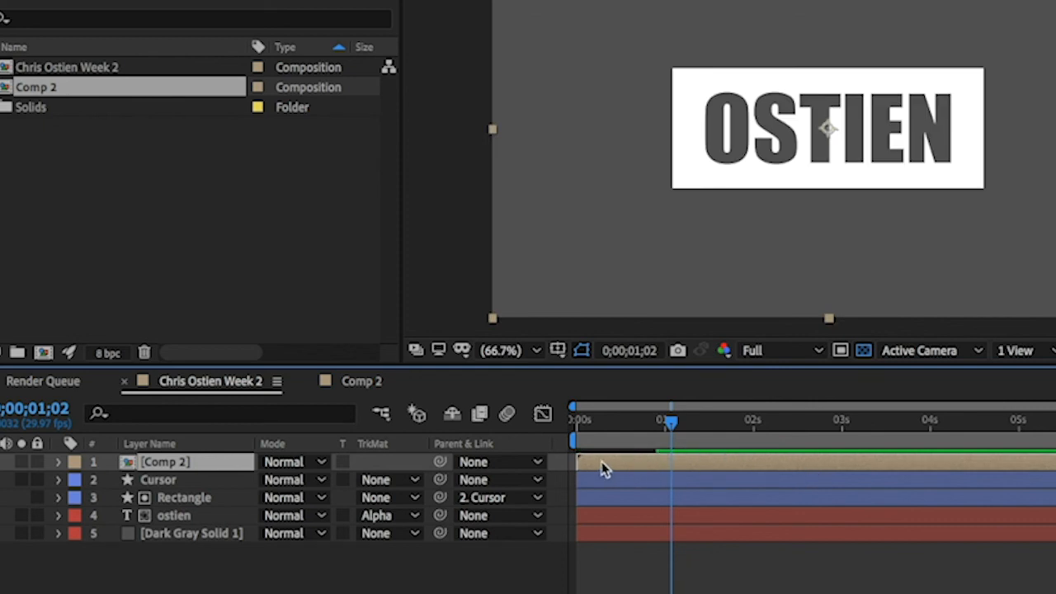
left_click_drag(580, 462, 805, 479)
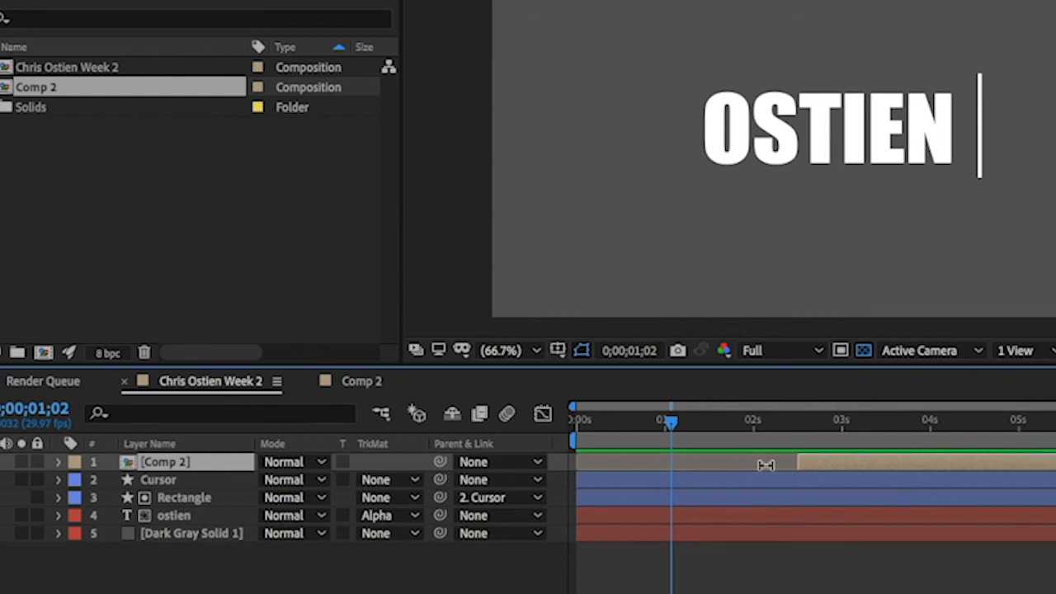
left_click_drag(786, 464, 575, 462)
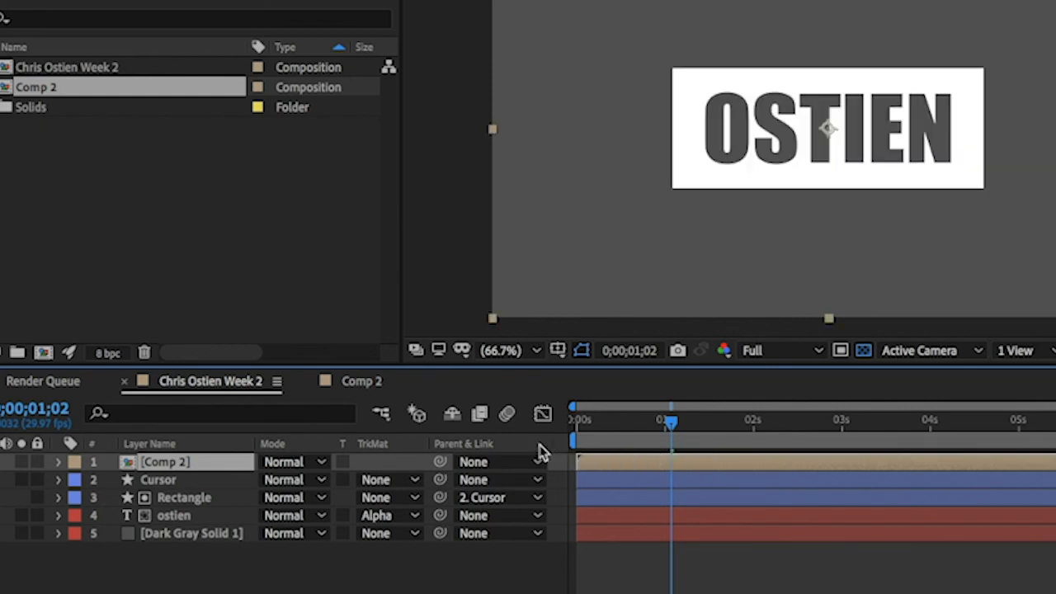
- Shift the whole Comp 2 layer in time so it starts just after 0;00;01;02, and preview the composition from 0;00;00;00
left_click_drag(692, 467, 792, 471)
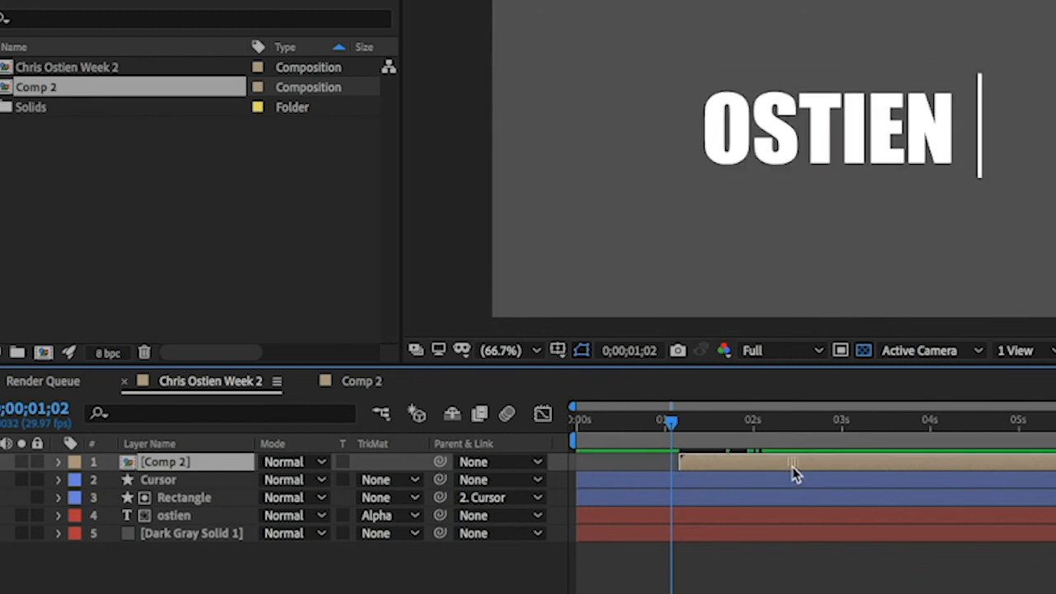
left_click_drag(676, 428, 545, 418)
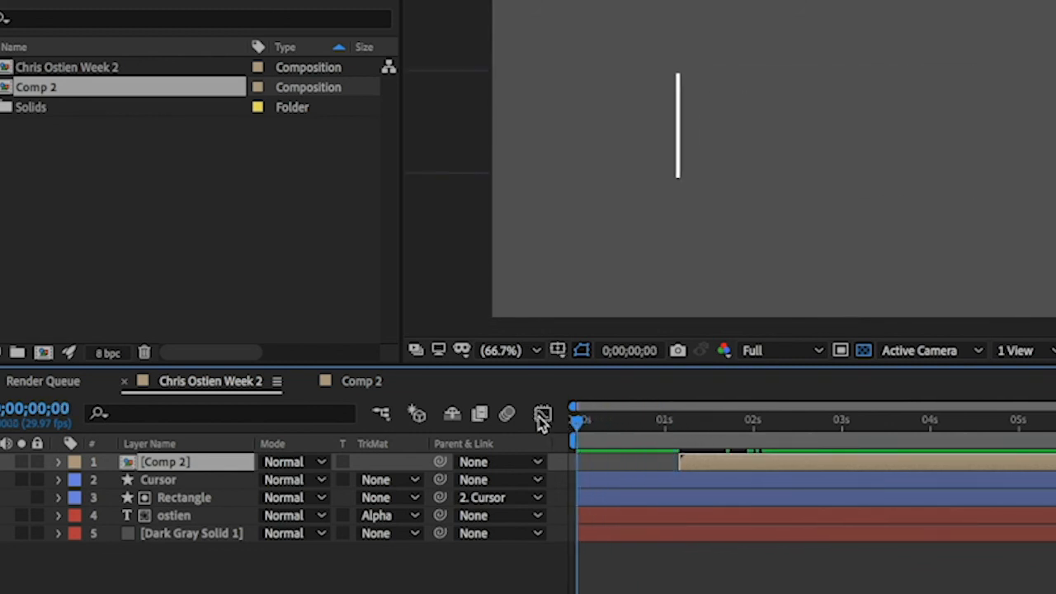
key("space")
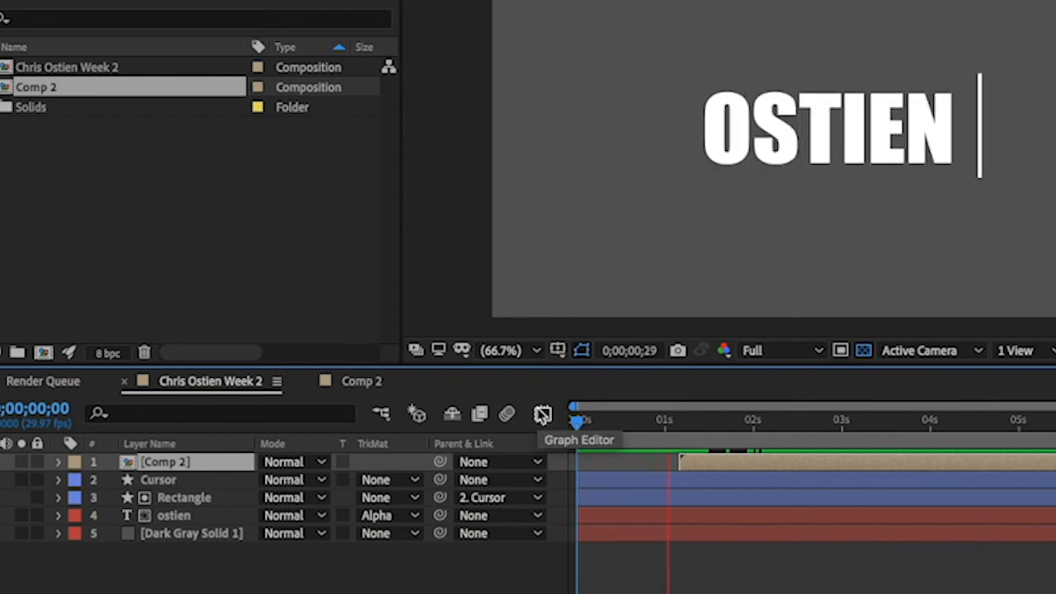